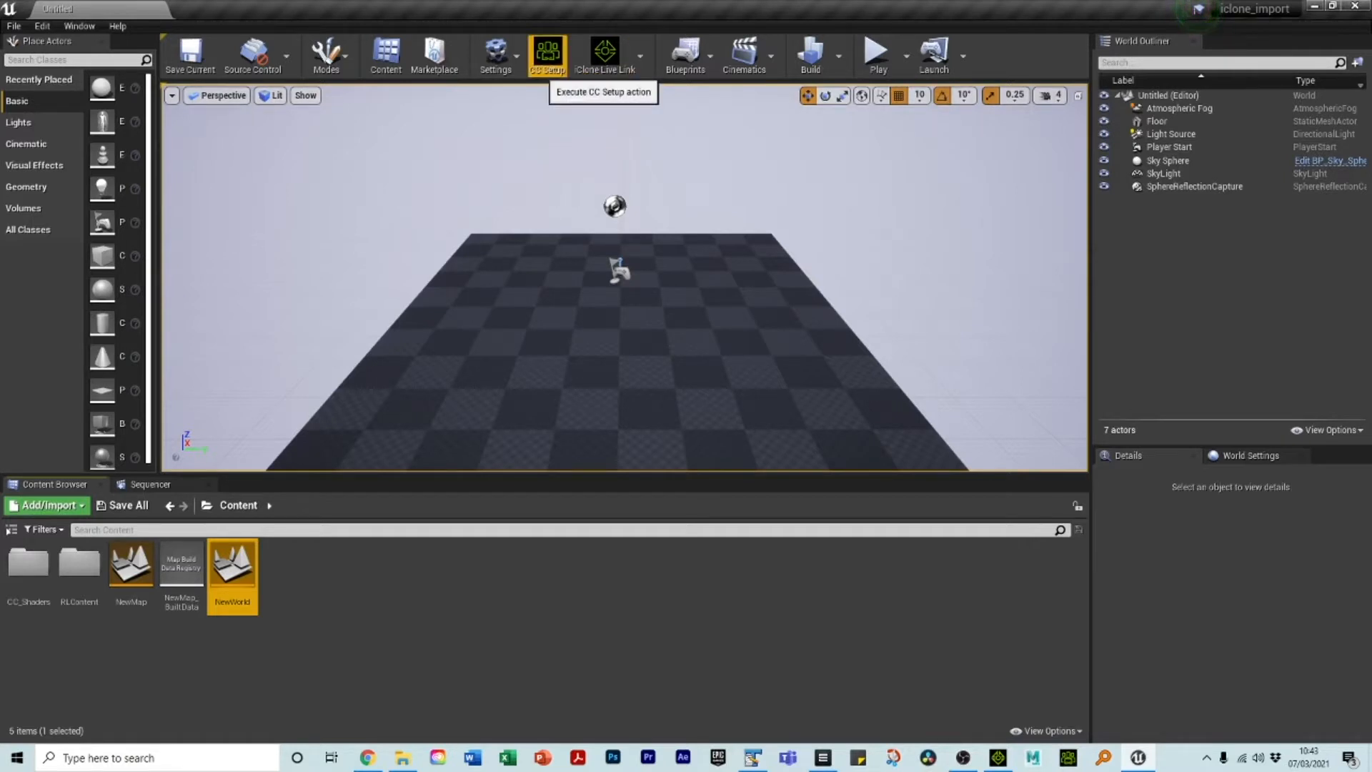
# Switch to File Explorer and open the Local Disk (C:) drive
pyautogui.click(547, 57)
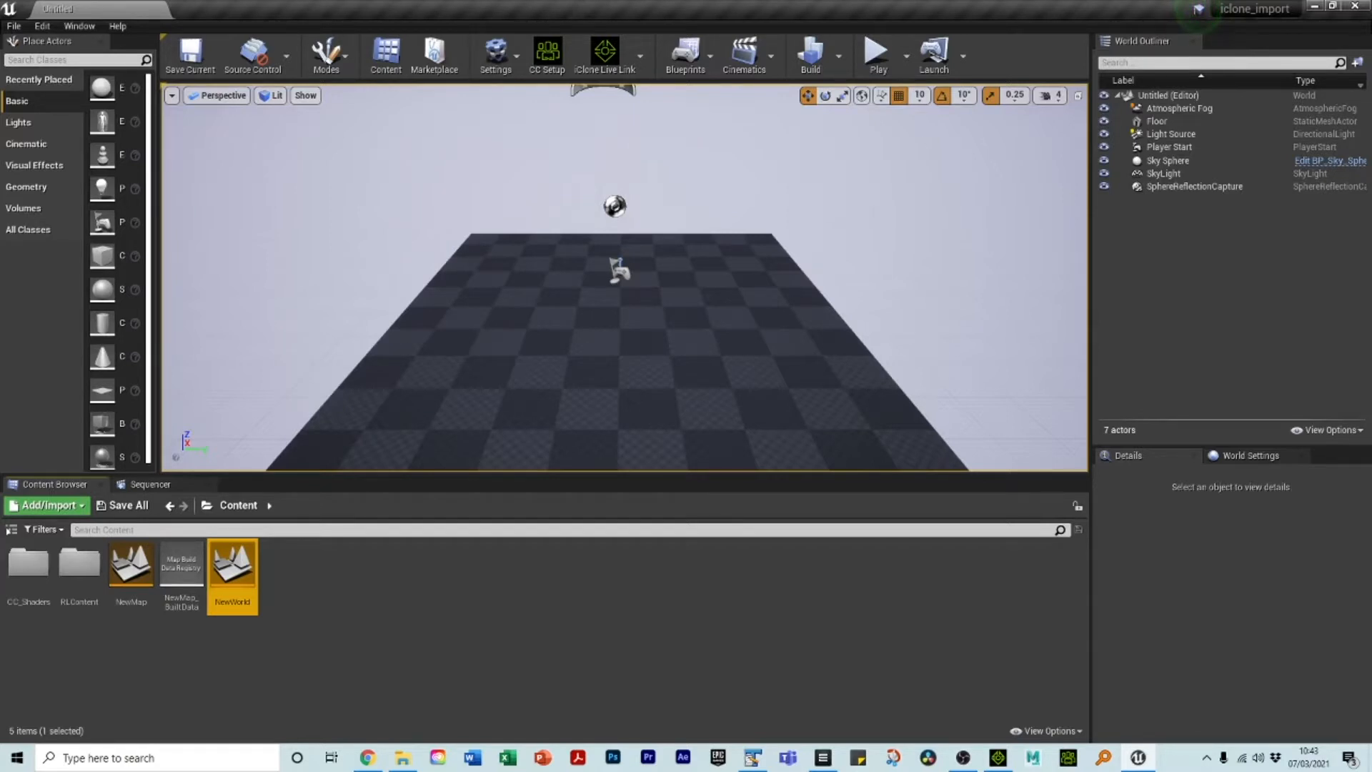
pyautogui.moveTo(403, 758)
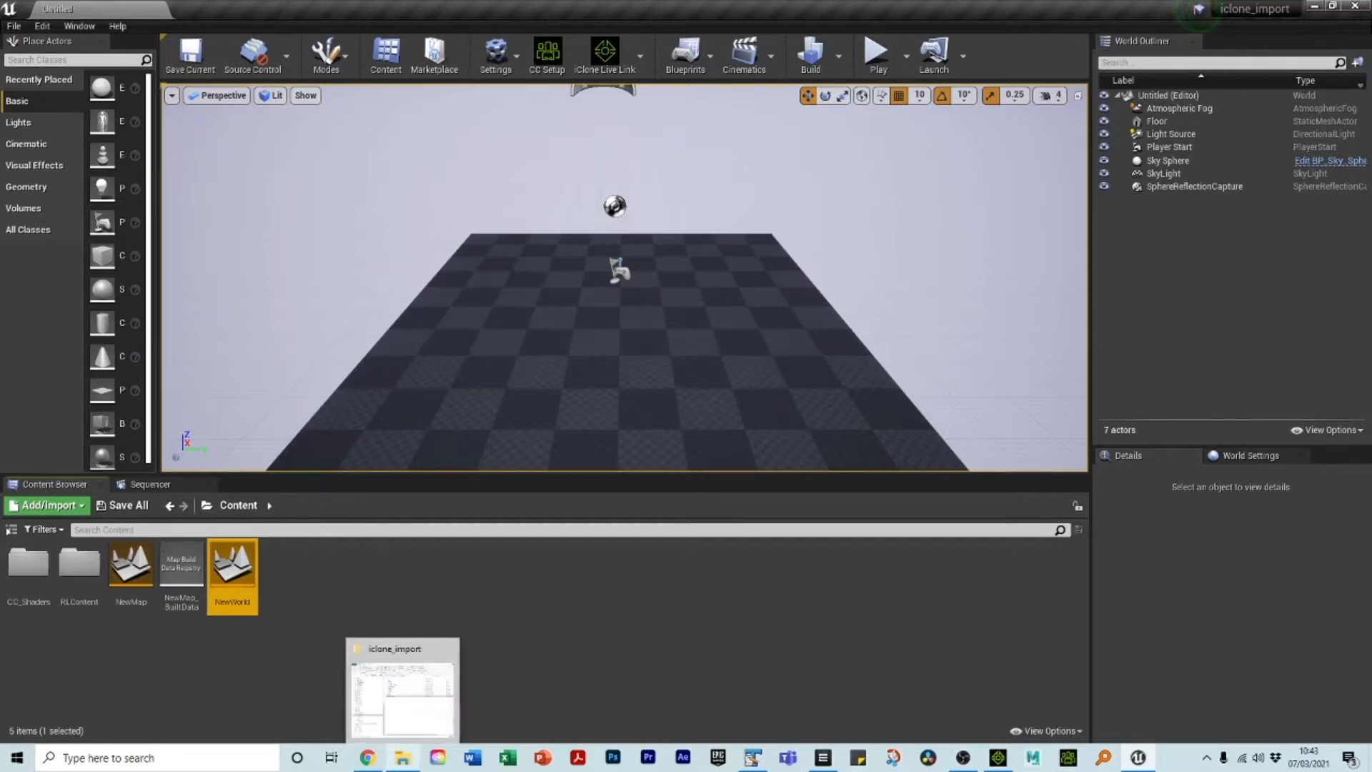
pyautogui.click(403, 689)
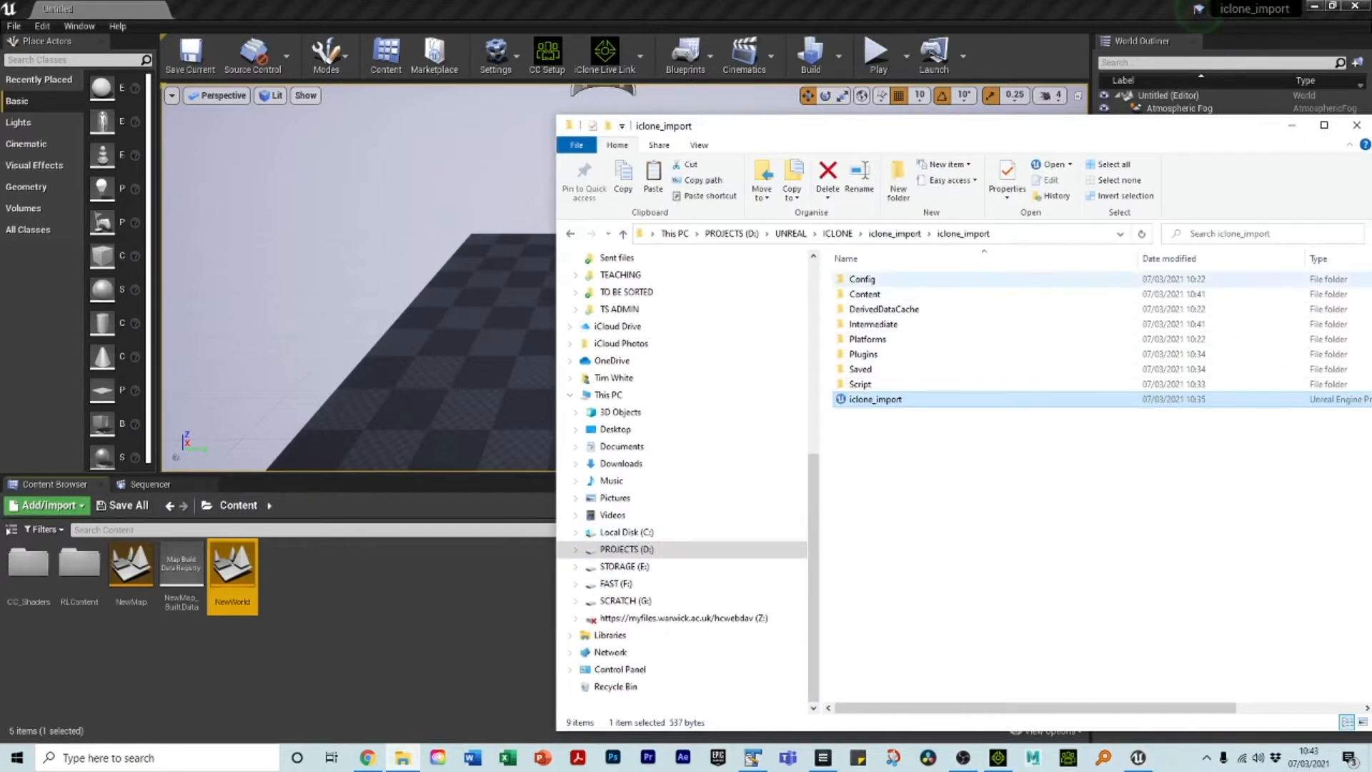
pyautogui.scroll(2, 643, 361)
pyautogui.scroll(6, 643, 363)
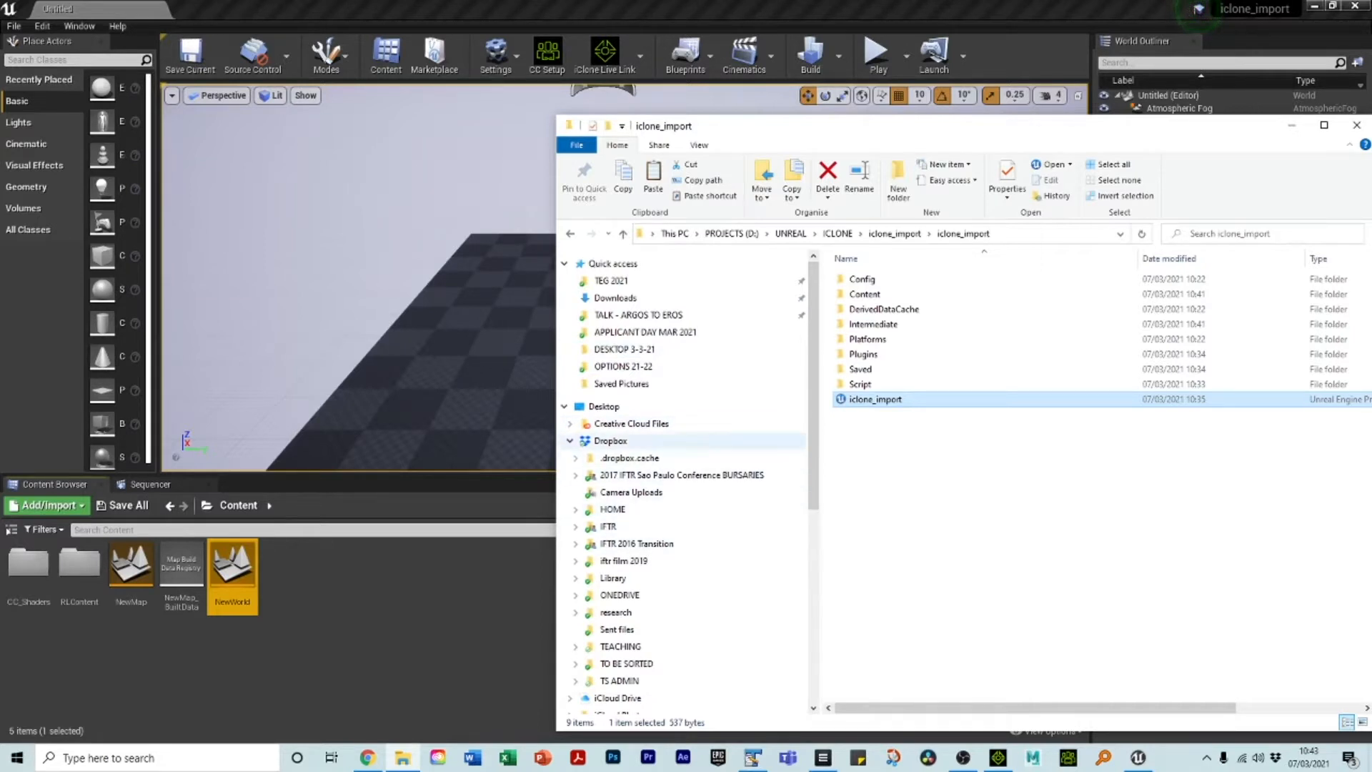
pyautogui.moveTo(813, 438)
pyautogui.mouseDown()
pyautogui.moveTo(813, 458)
pyautogui.moveTo(813, 437)
pyautogui.mouseUp()
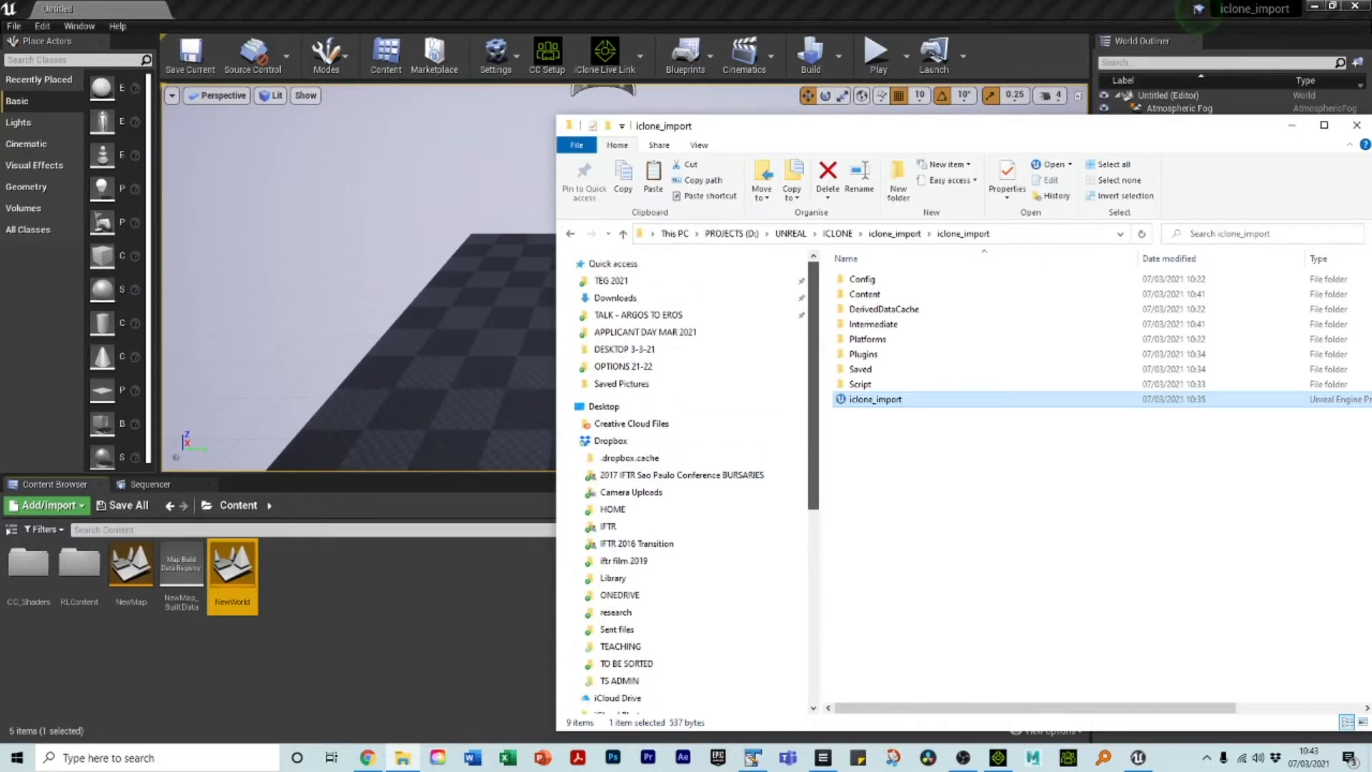
pyautogui.scroll(-5, 643, 652)
pyautogui.moveTo(814, 571); pyautogui.dragTo(813, 570)
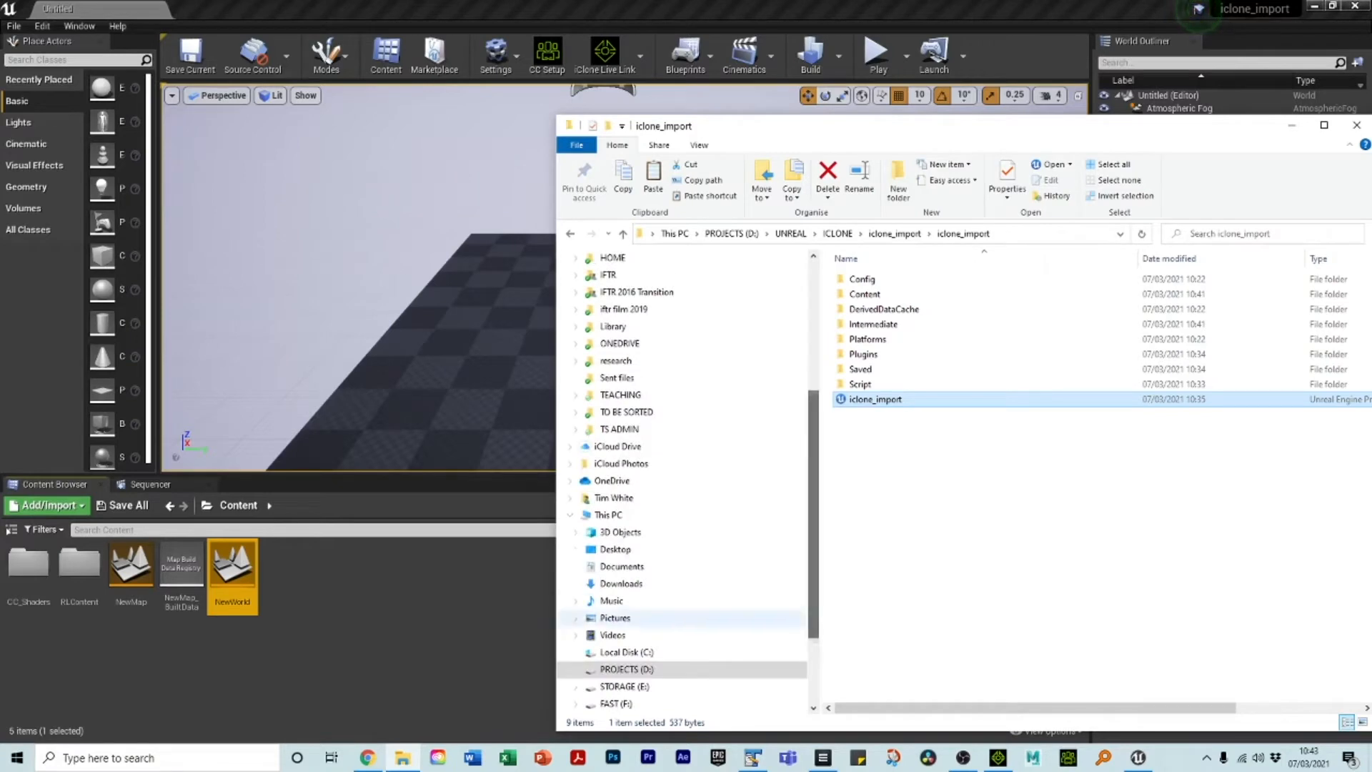
pyautogui.click(627, 652)
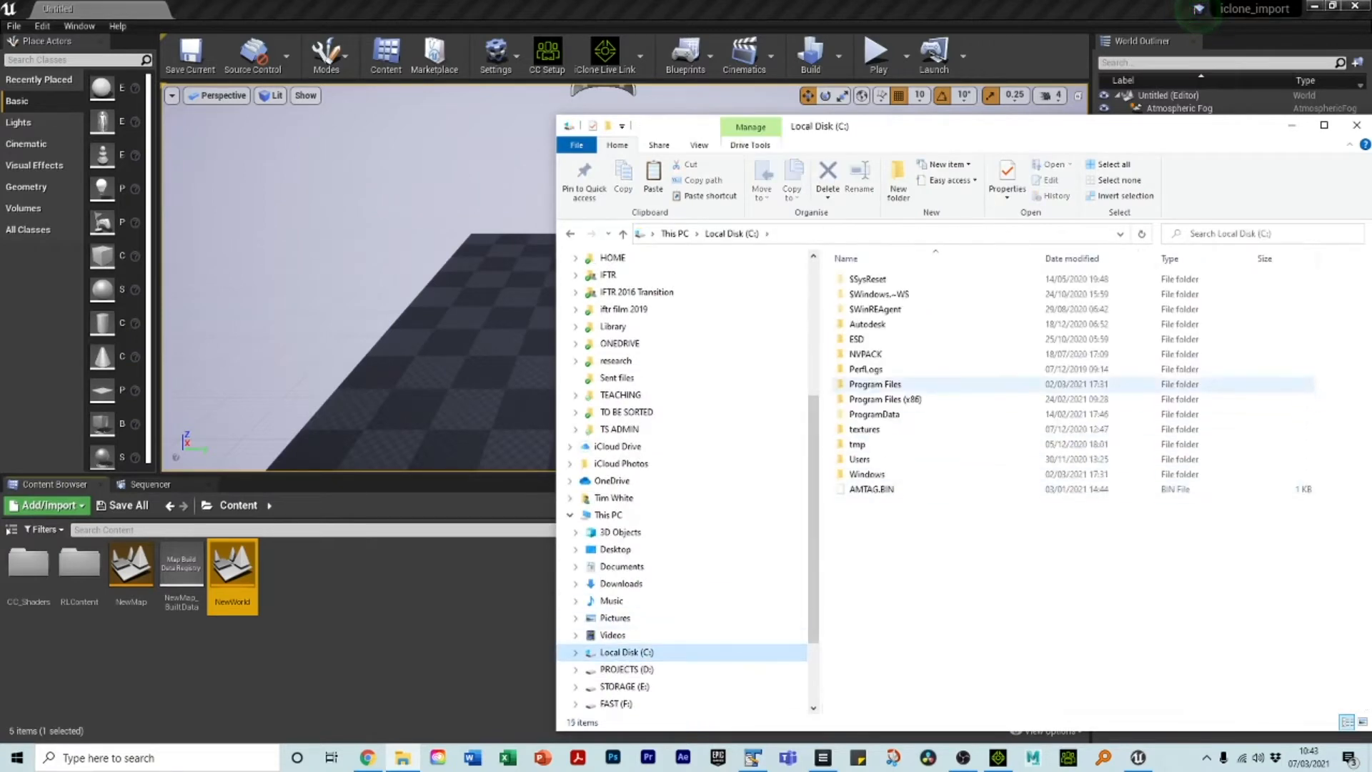
# Browse from Program Files to Reallusion\Shared Plugins\Auto Setup\Unreal\Auto Setup 1.11 for Unreal 4.26 and select its Content and Plugins folders
pyautogui.doubleClick(874, 384)
pyautogui.scroll(-8, 929, 500)
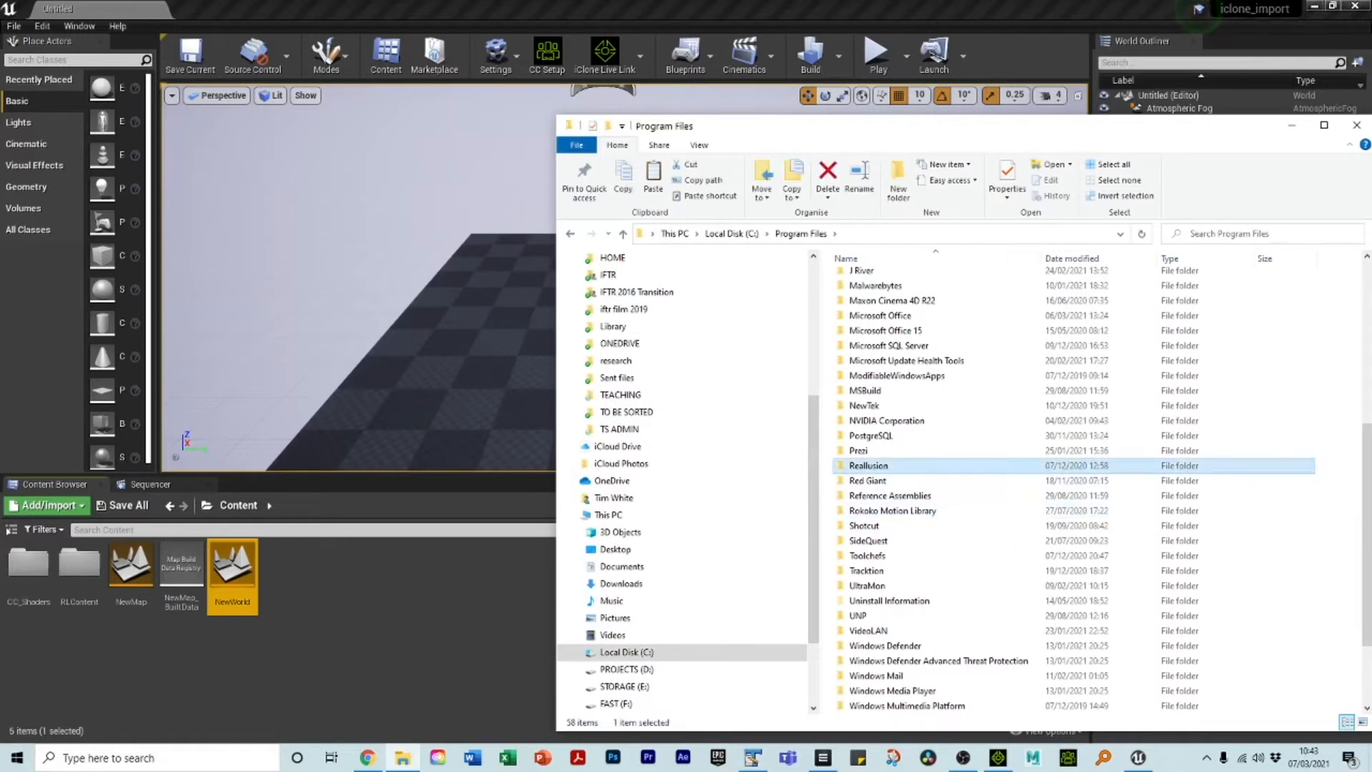
pyautogui.doubleClick(868, 465)
pyautogui.doubleClick(877, 280)
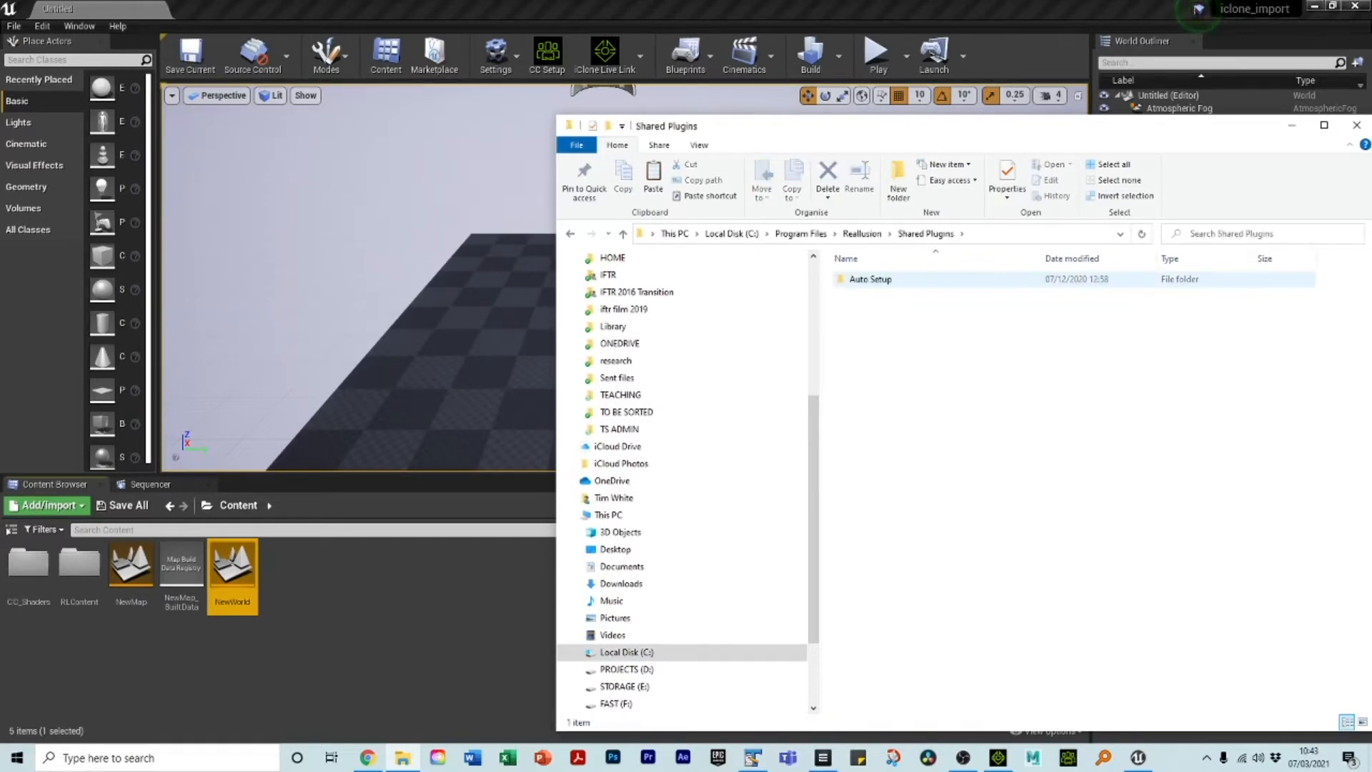
pyautogui.doubleClick(873, 280)
pyautogui.doubleClick(869, 279)
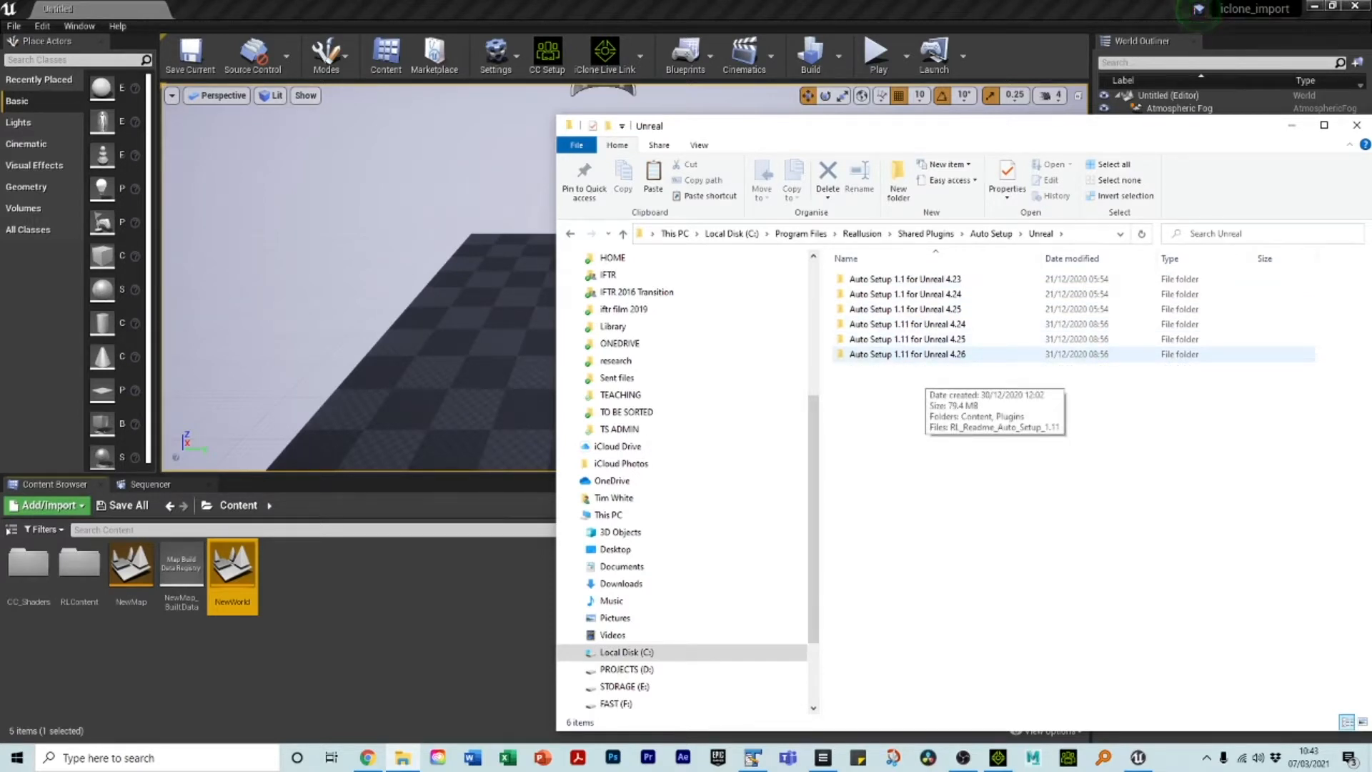
pyautogui.doubleClick(922, 355)
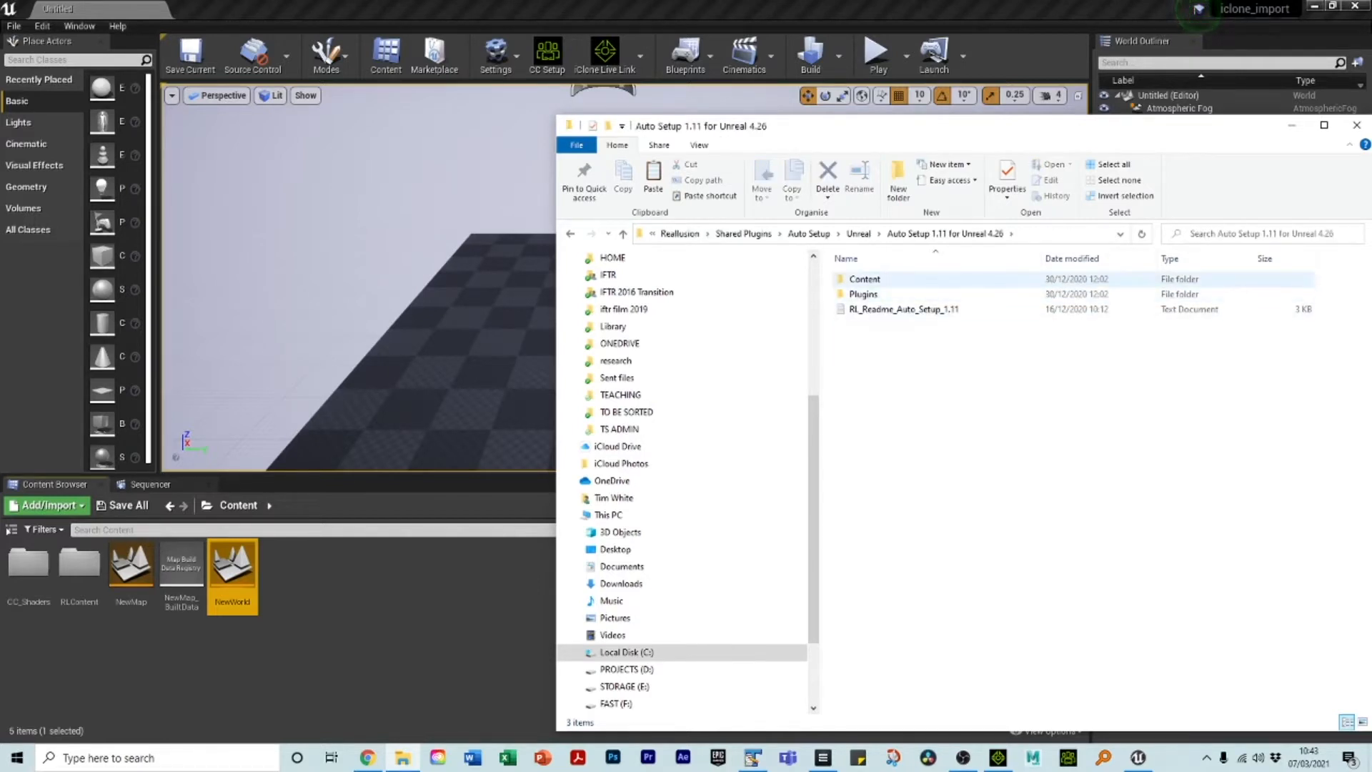
pyautogui.click(864, 279)
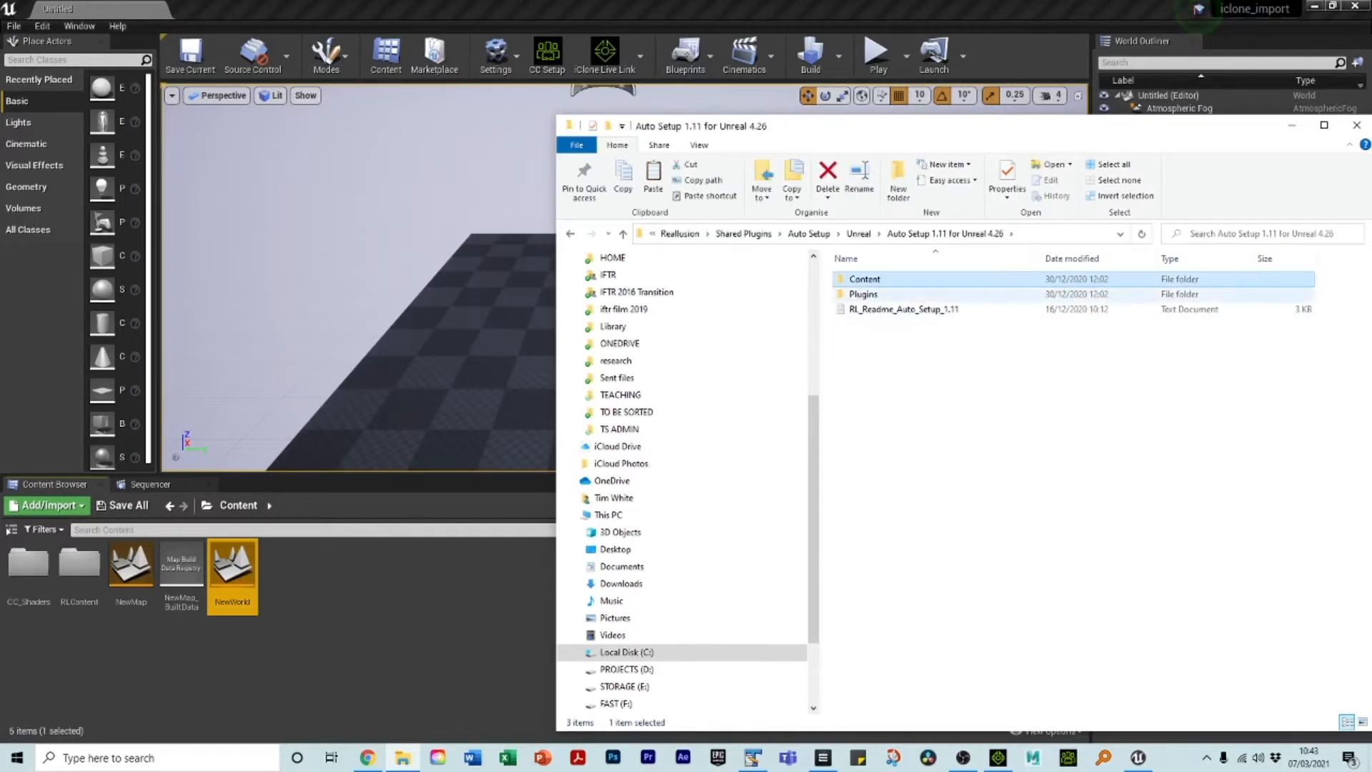
pyautogui.keyDown('ctrl'); pyautogui.click(865, 294); pyautogui.keyUp('ctrl')
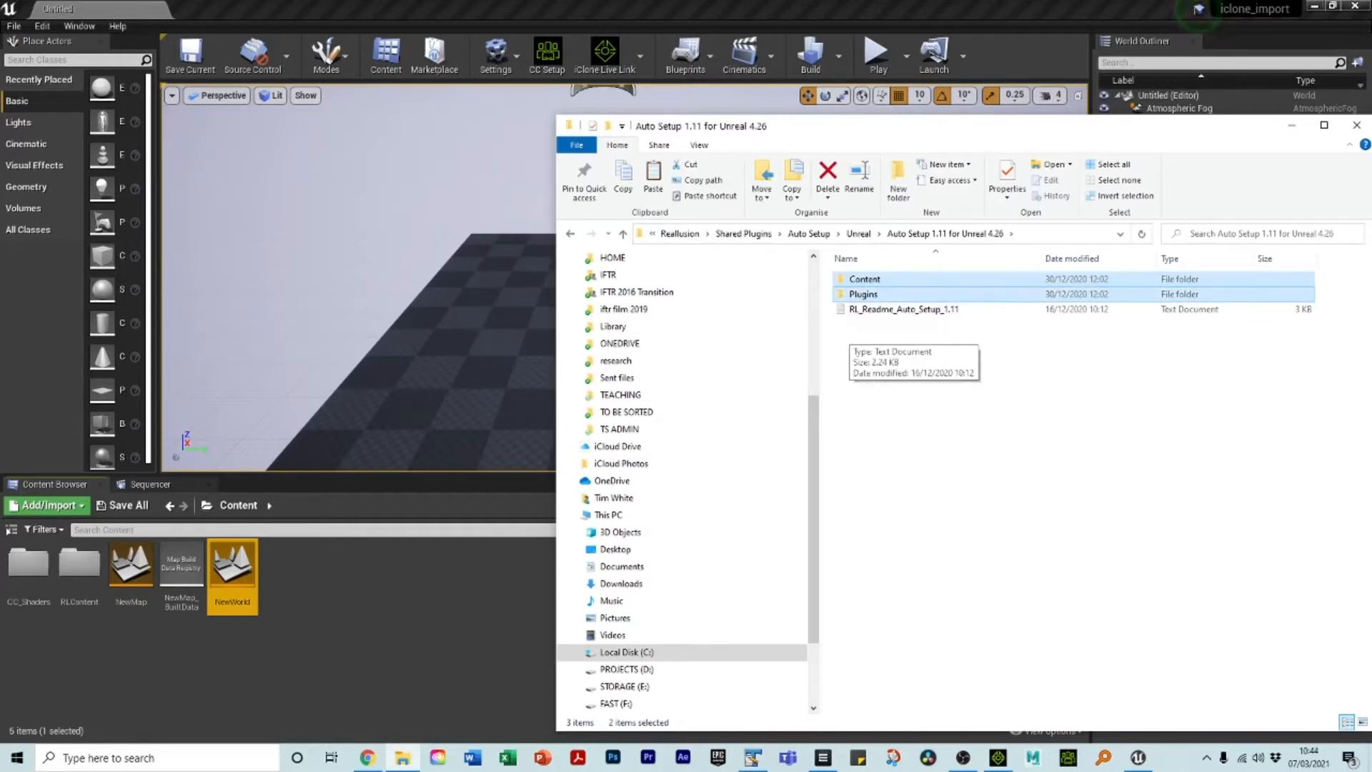
# View the Unreal project folder at PROJECTS (D:)\UNREAL\ICLONE\iclone_import\iclone_import, and close File Explorer
pyautogui.scroll(-3, 686, 479)
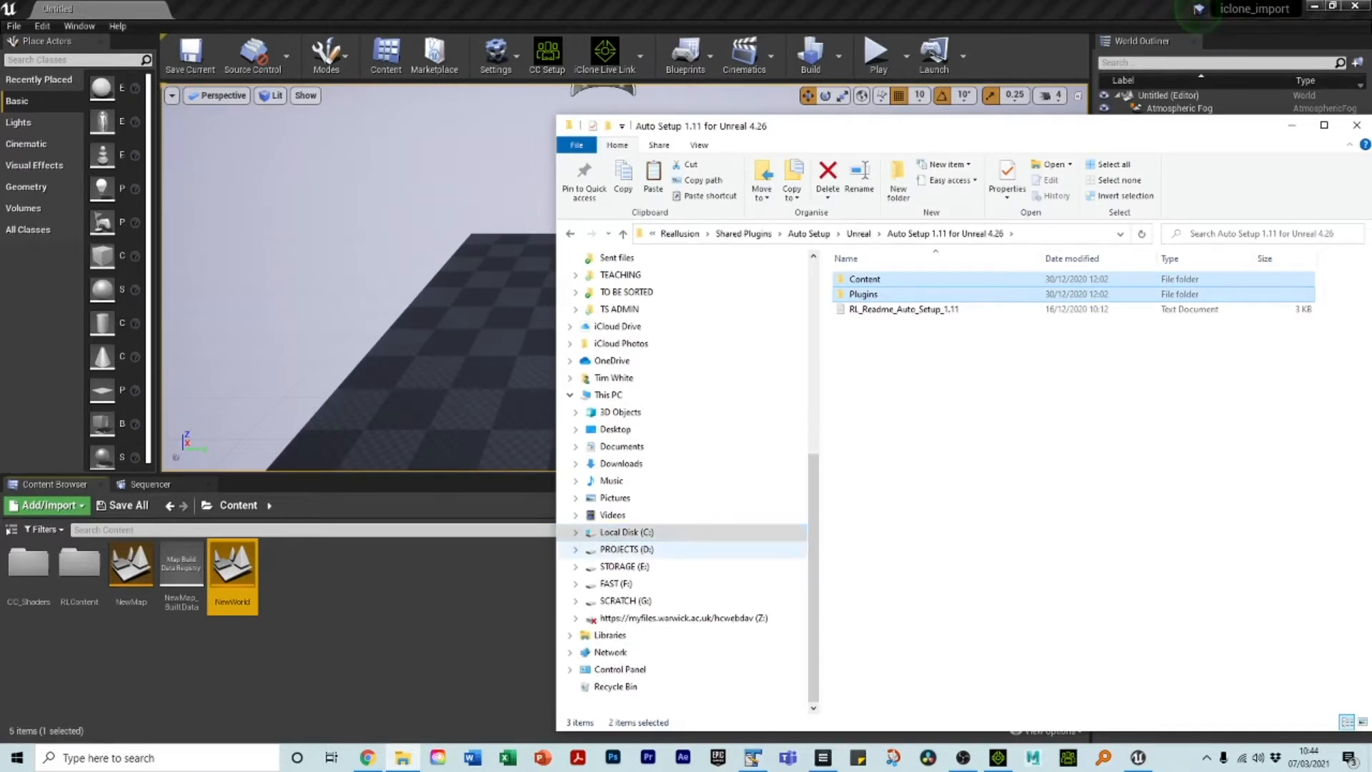
pyautogui.click(619, 549)
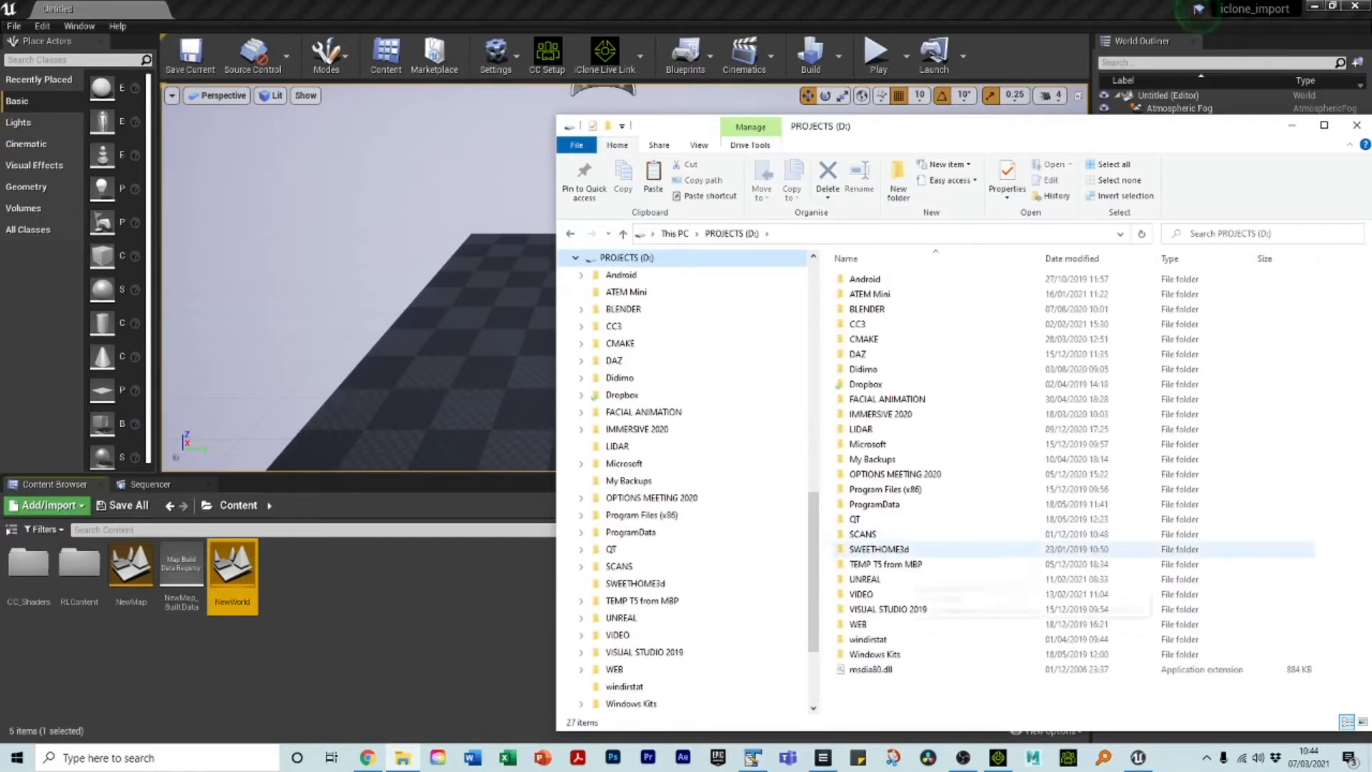
pyautogui.click(865, 579)
pyautogui.doubleClick(864, 578)
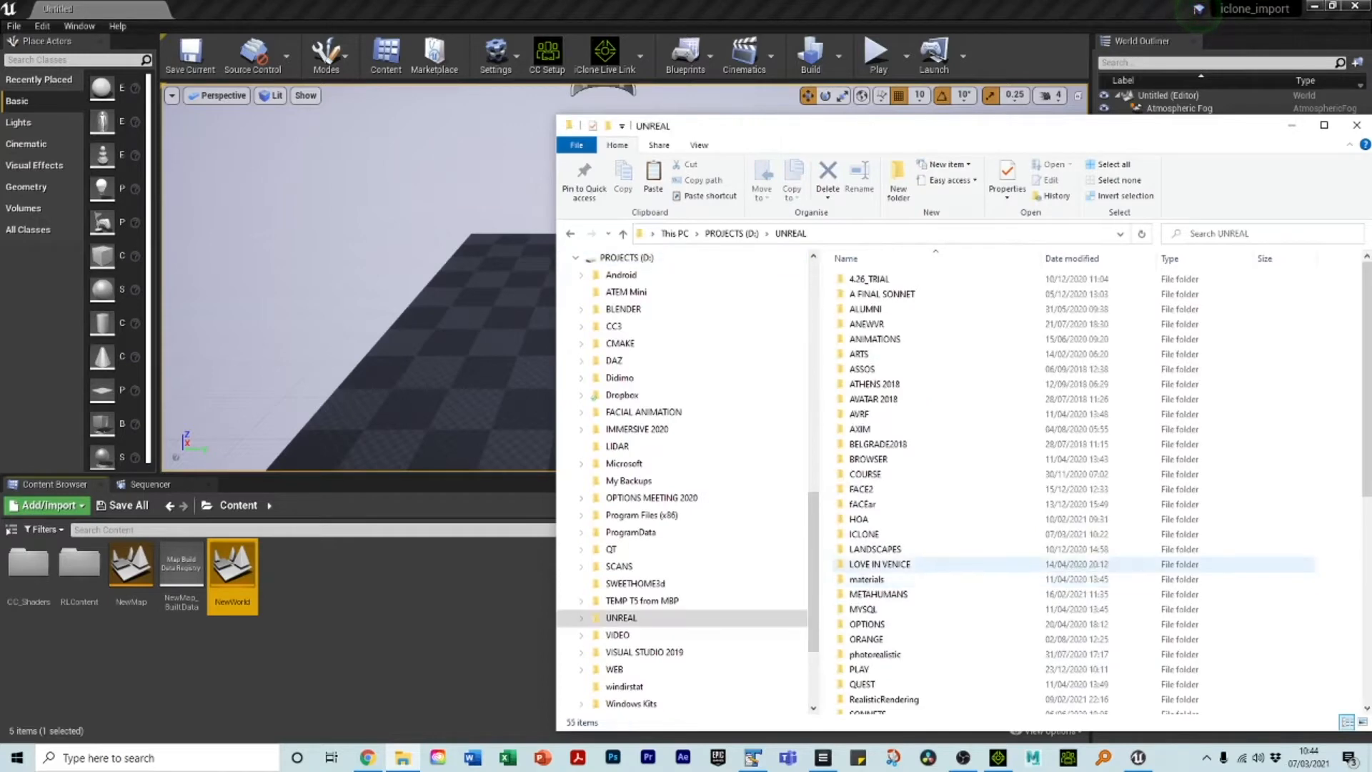
pyautogui.scroll(-1, 878, 564)
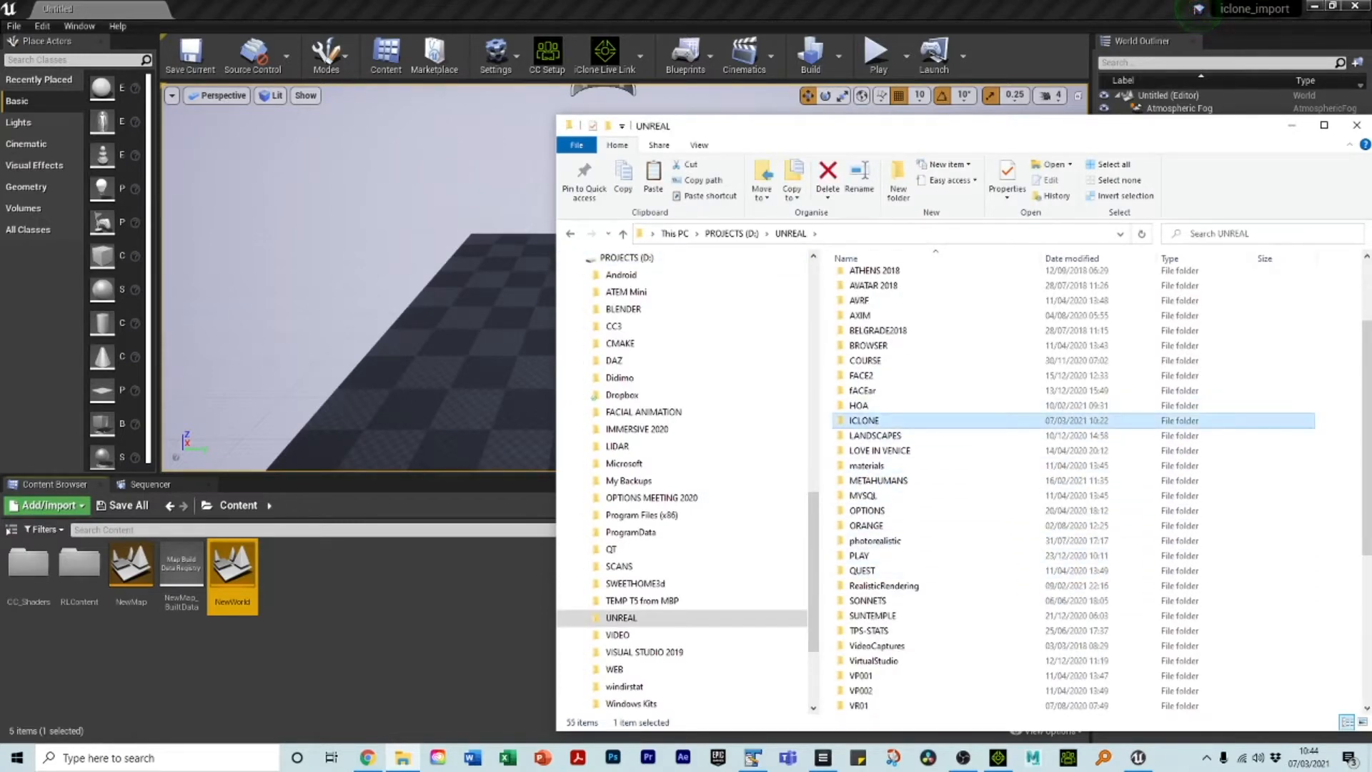
pyautogui.doubleClick(865, 421)
pyautogui.doubleClick(876, 445)
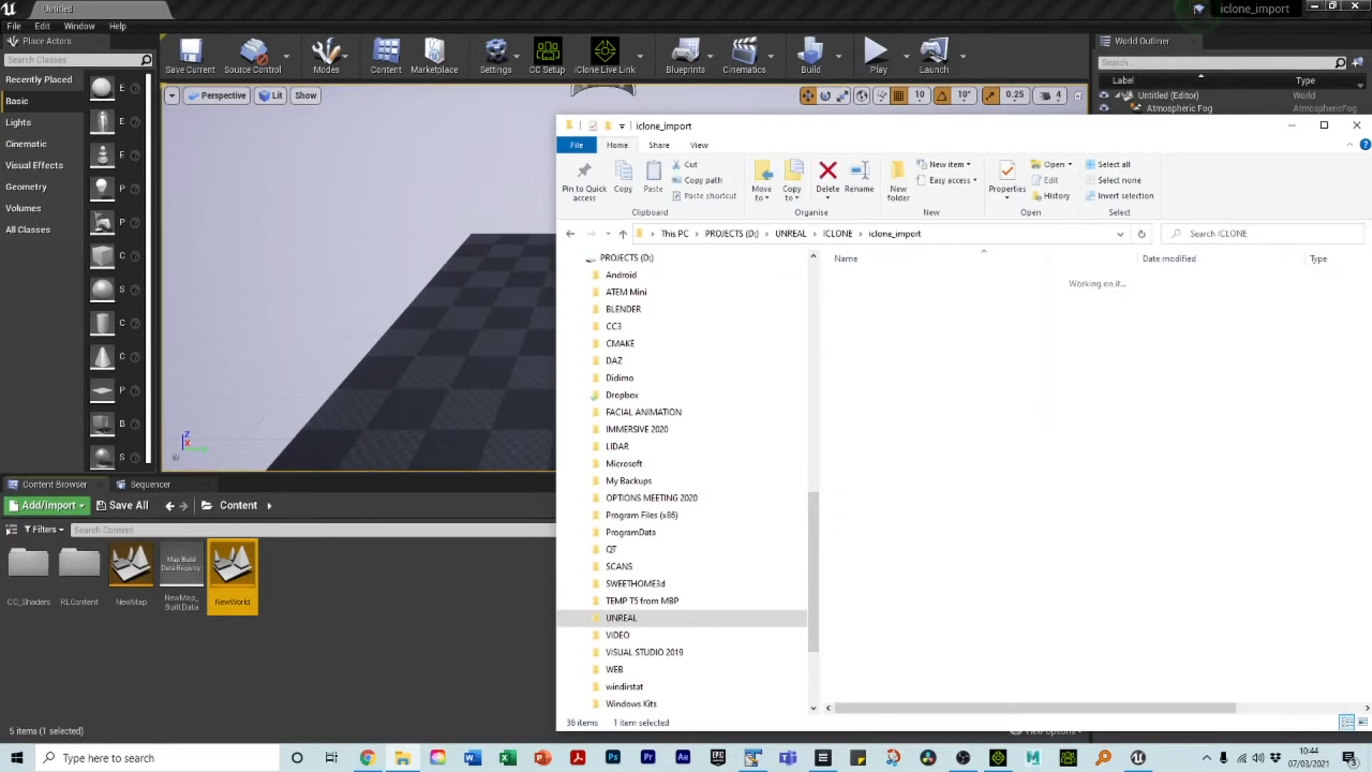
pyautogui.doubleClick(875, 279)
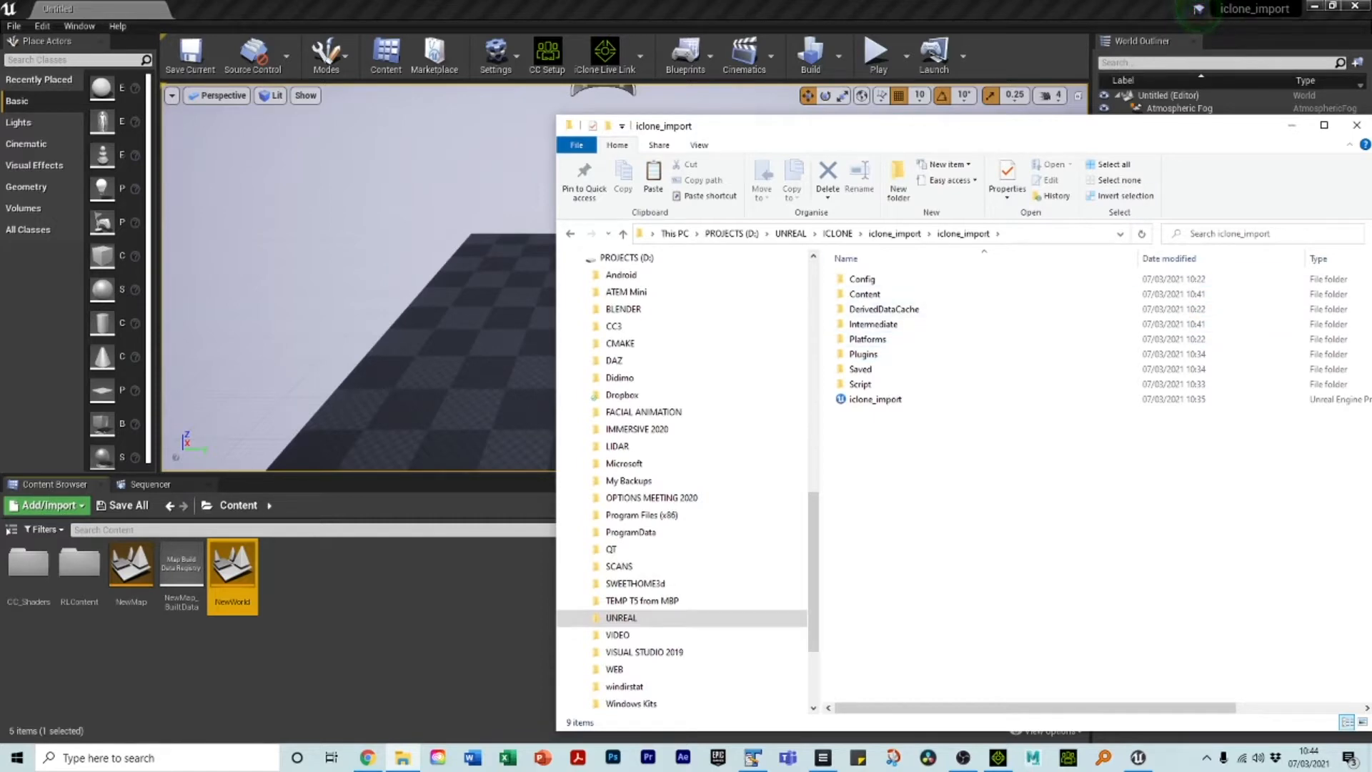
pyautogui.moveTo(929, 125); pyautogui.dragTo(802, 108)
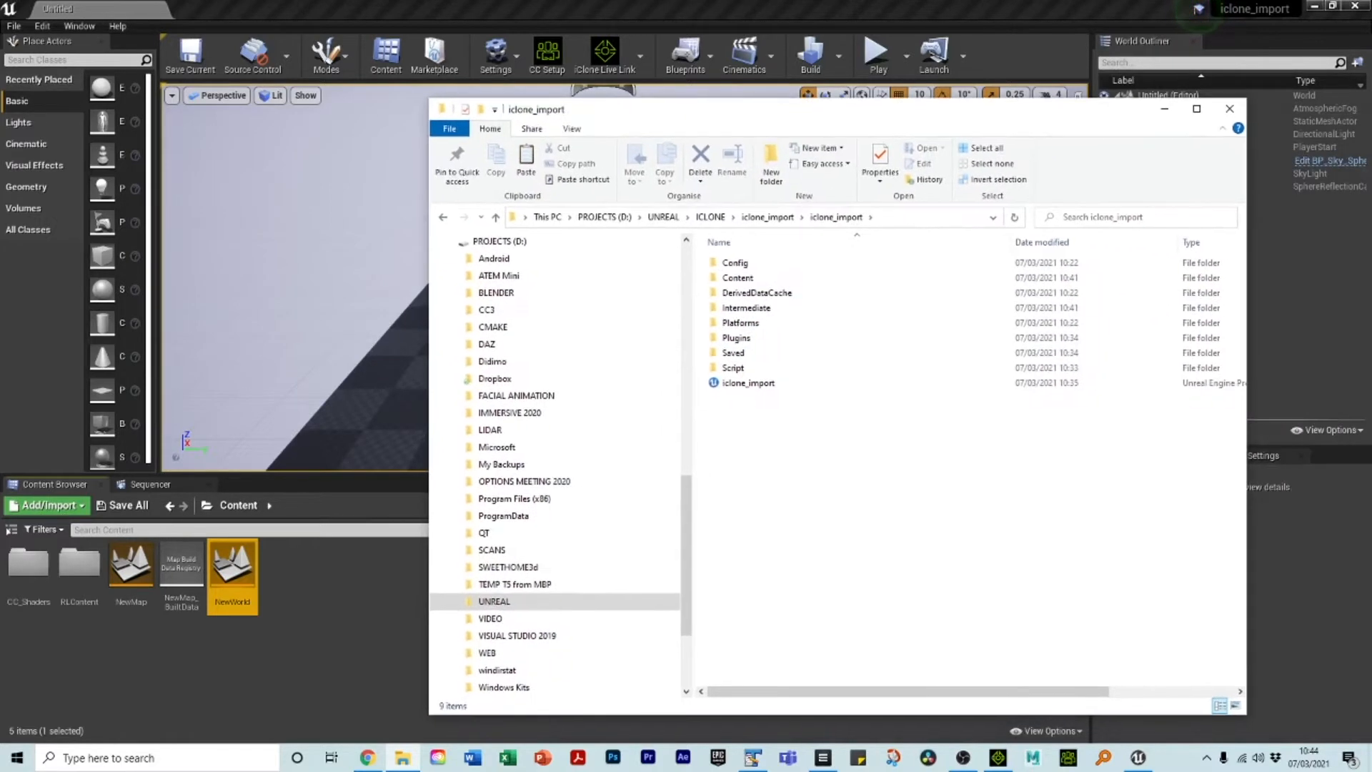
pyautogui.click(1229, 109)
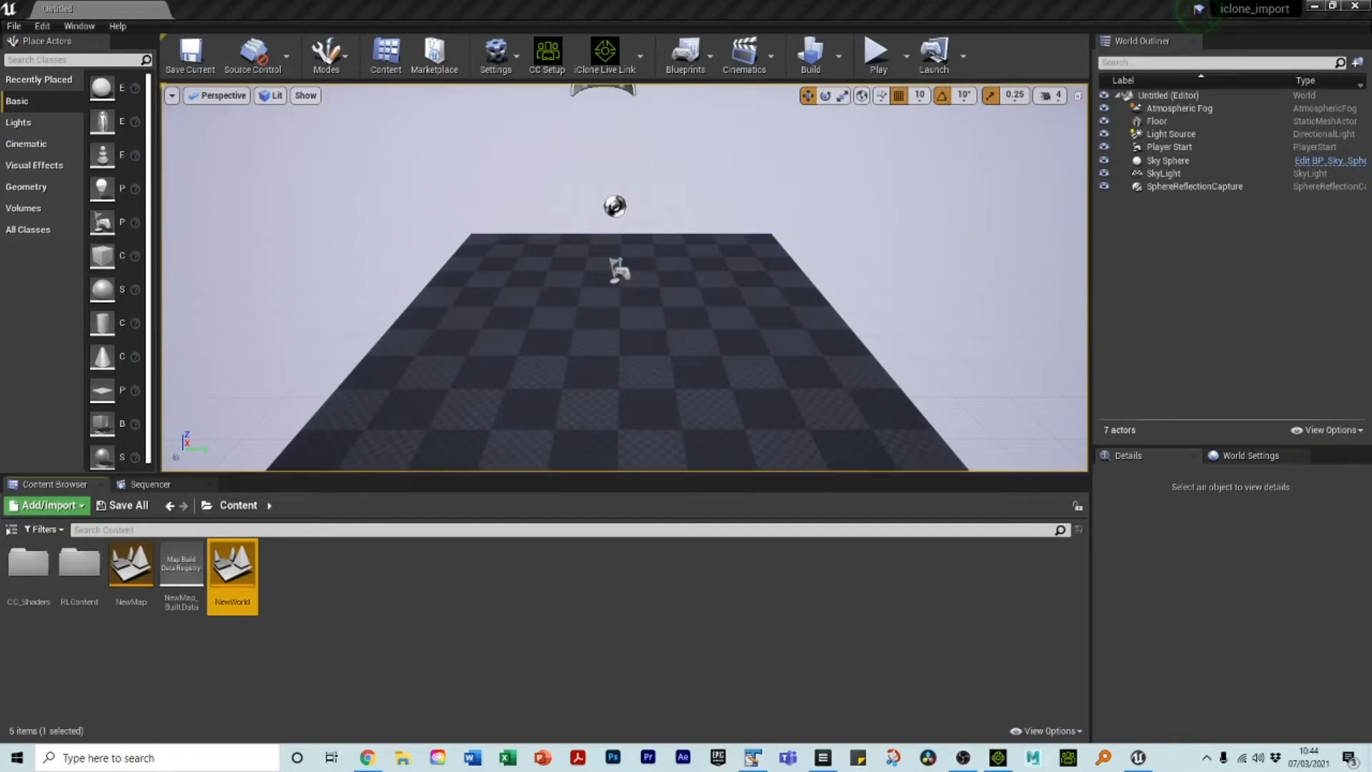
# Switch to iClone, play back the seated avatar's idle motion, and return the playhead to the first frame
pyautogui.click(997, 757)
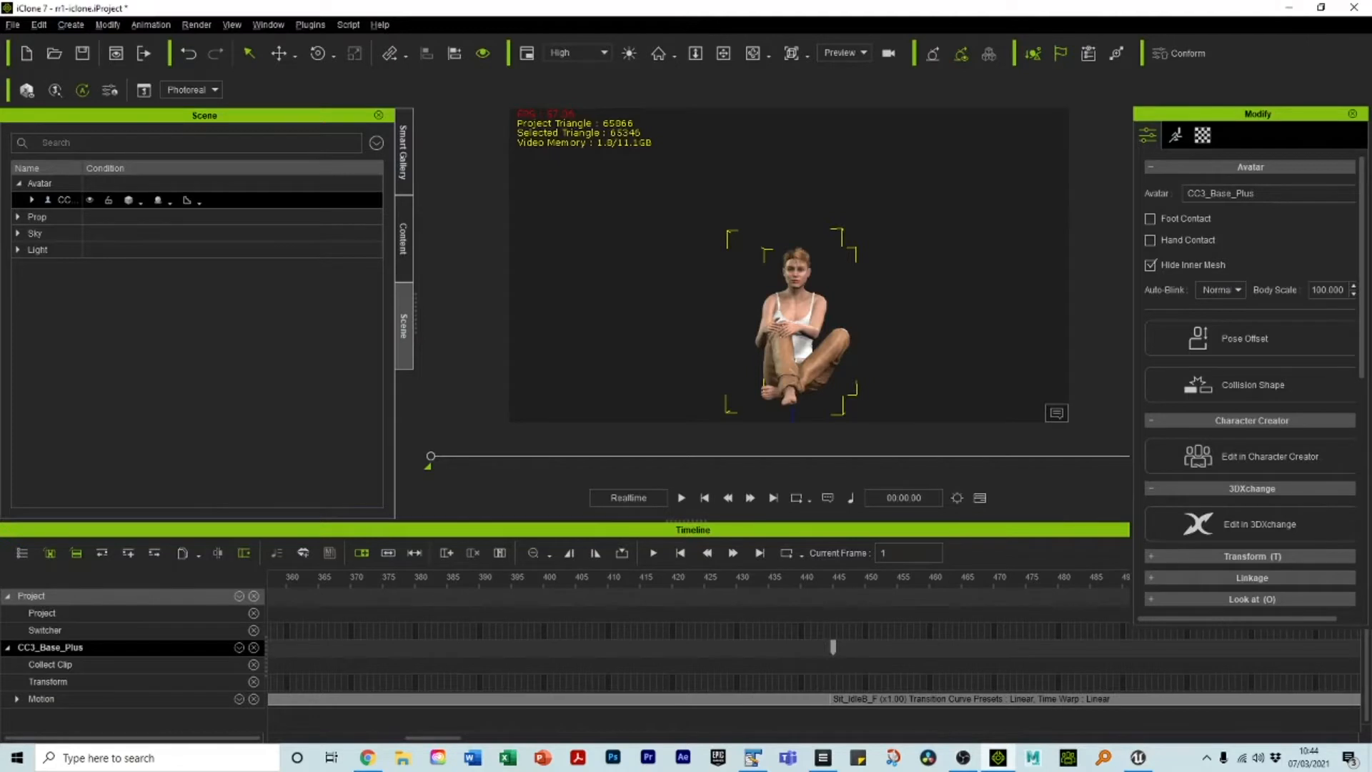
pyautogui.scroll(5, 789, 265)
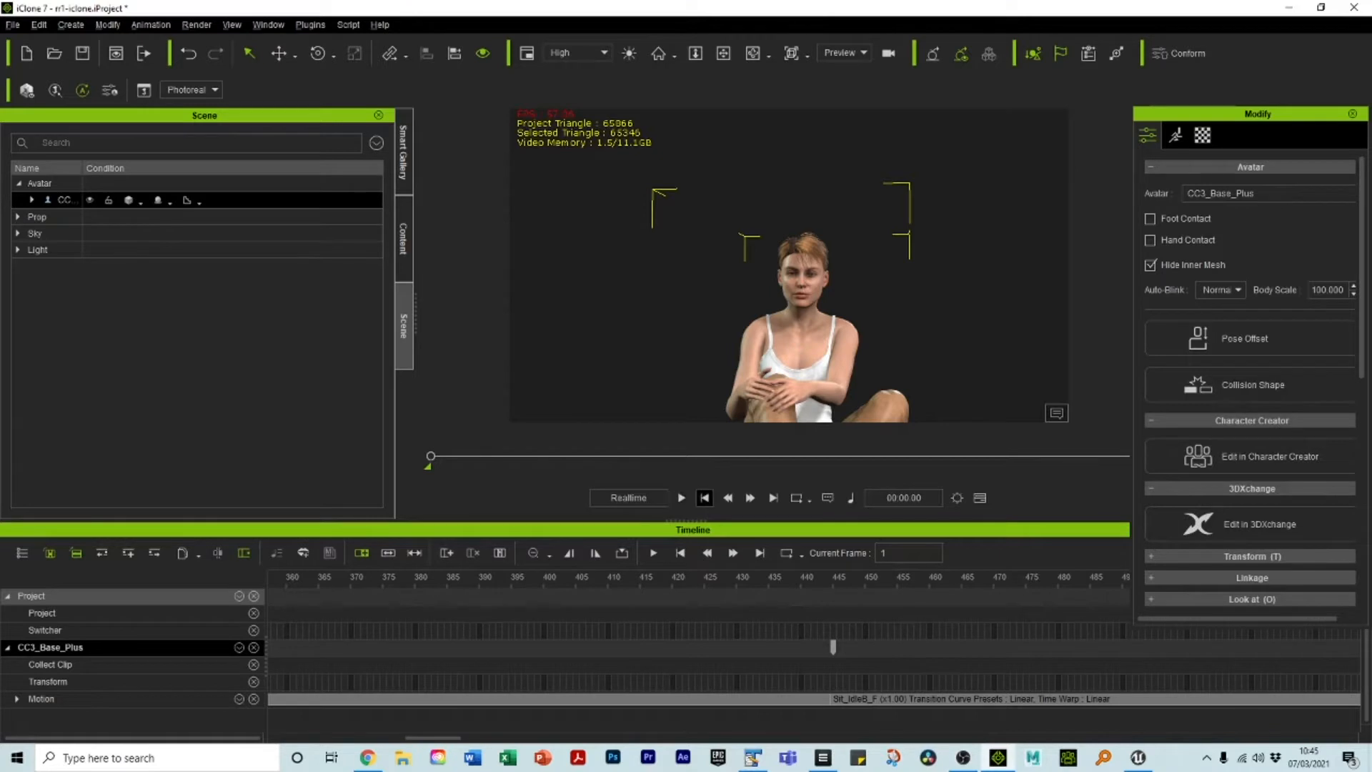
pyautogui.click(681, 497)
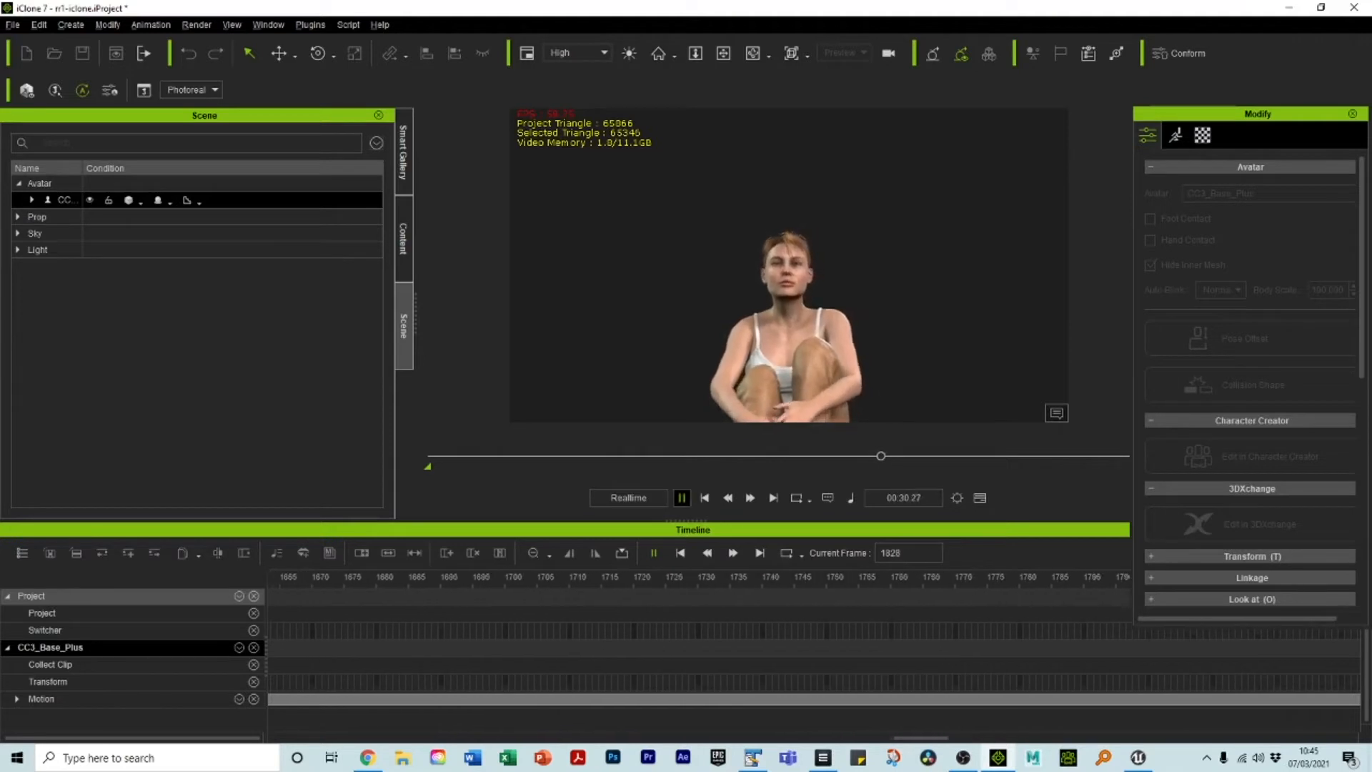
pyautogui.press('space')
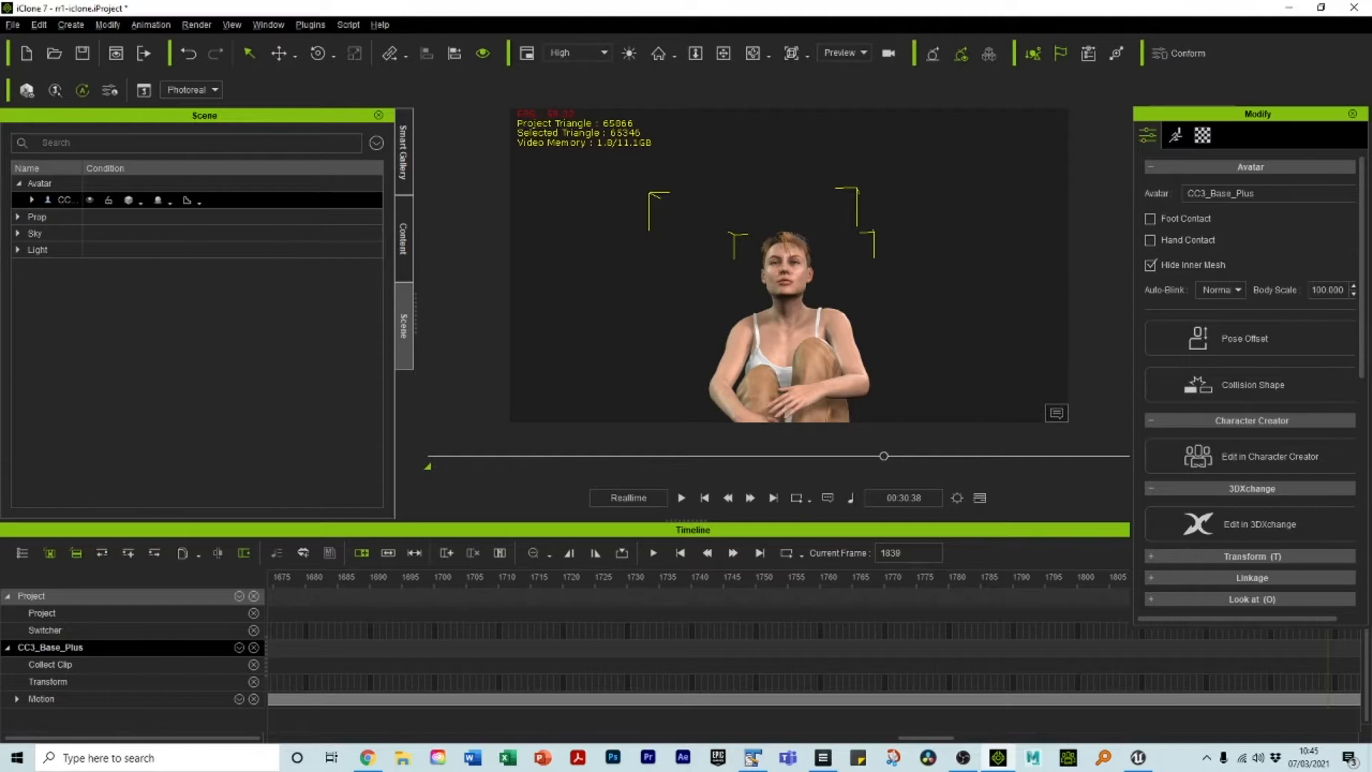
pyautogui.click(704, 497)
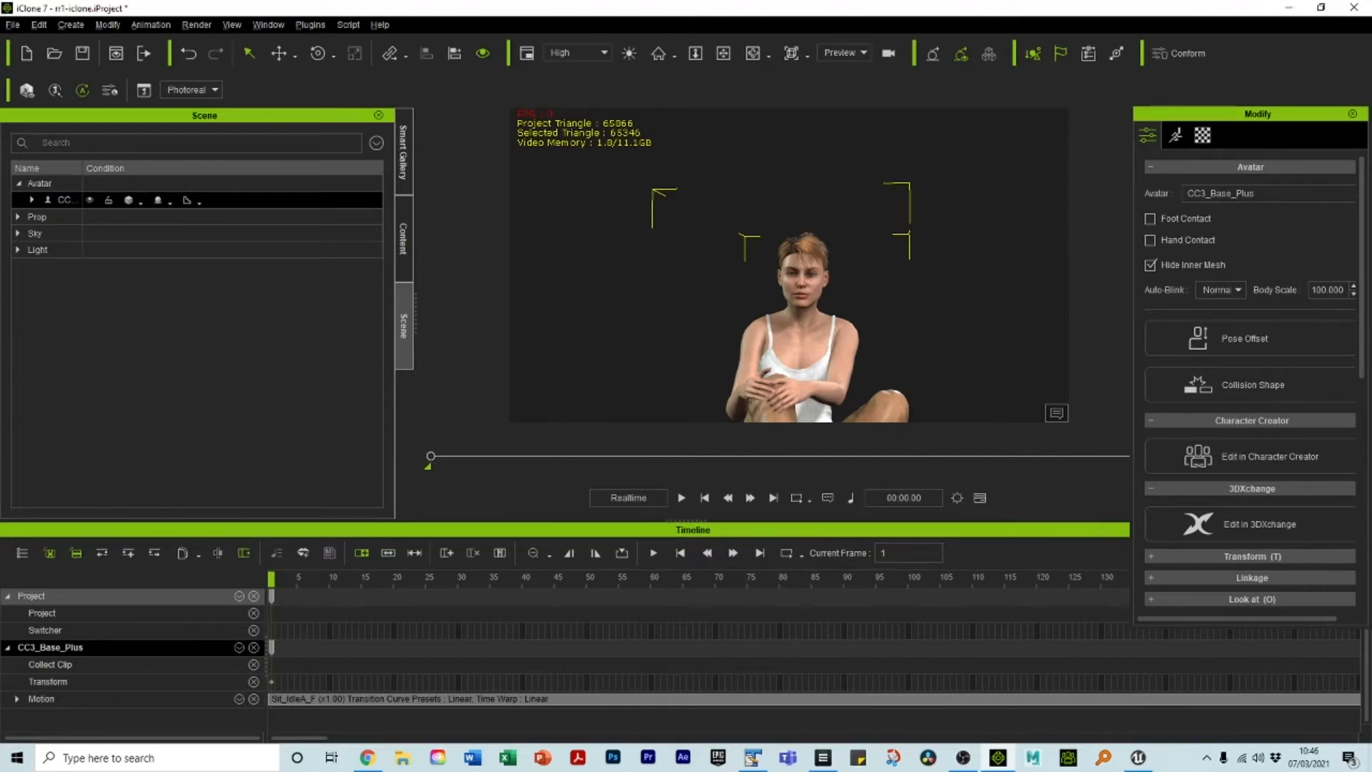
# Open the Motion LIVE plugin and move its window clear of the avatar
pyautogui.click(310, 25)
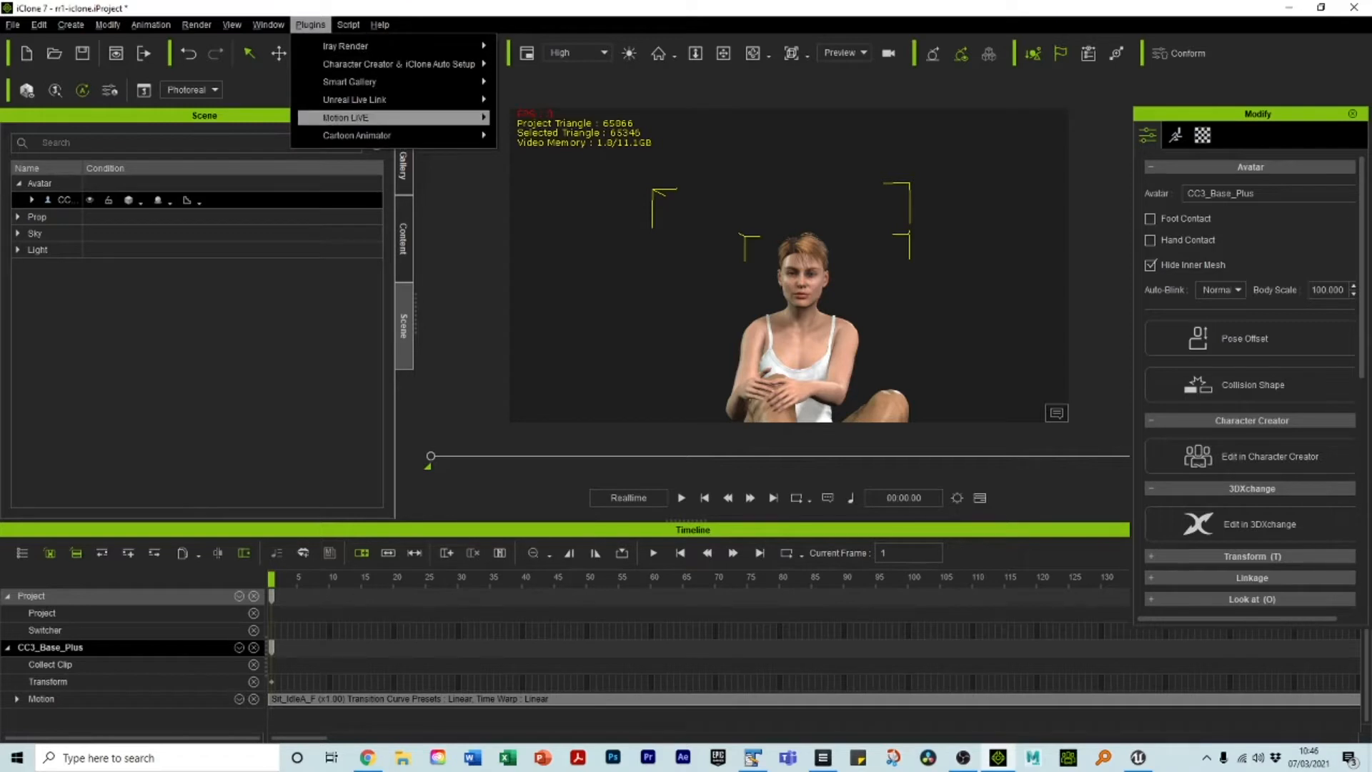
pyautogui.moveTo(386, 117)
pyautogui.click(546, 122)
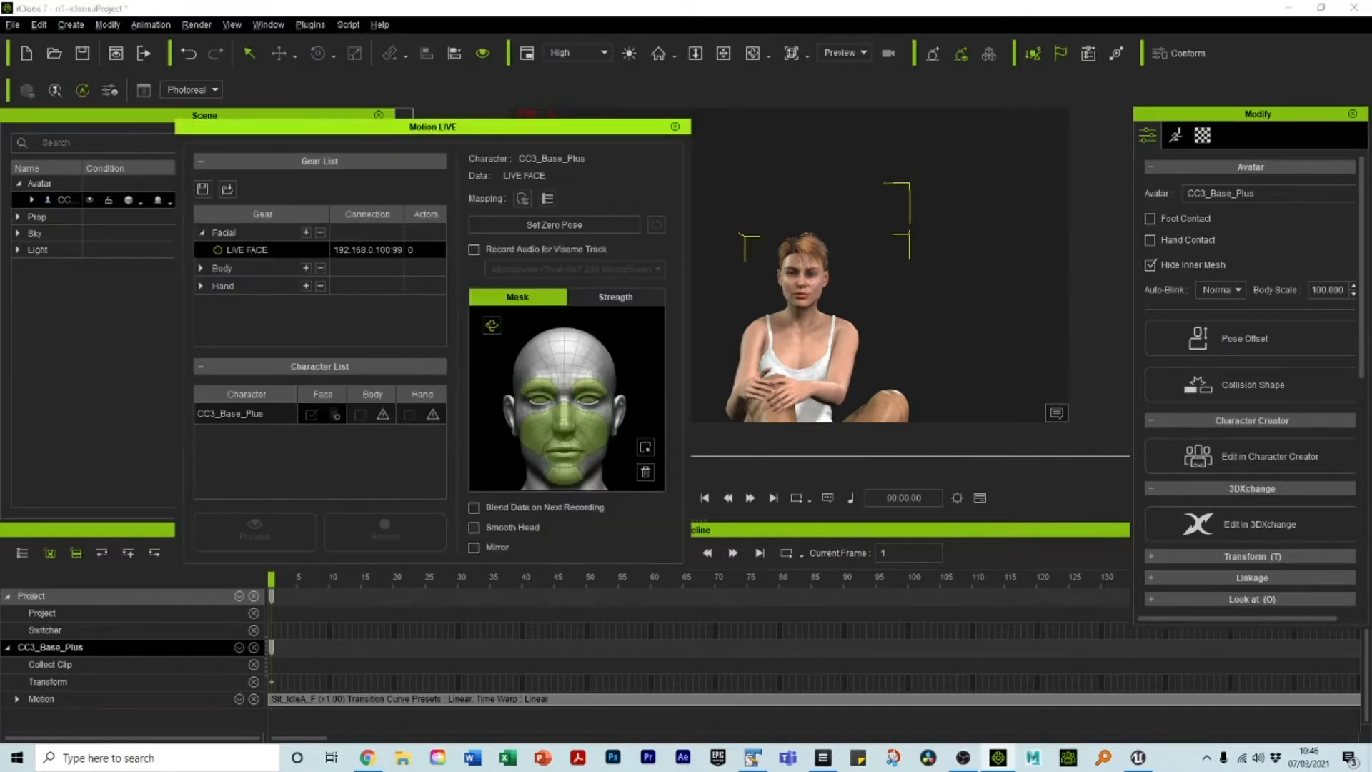
pyautogui.moveTo(536, 127); pyautogui.dragTo(462, 130)
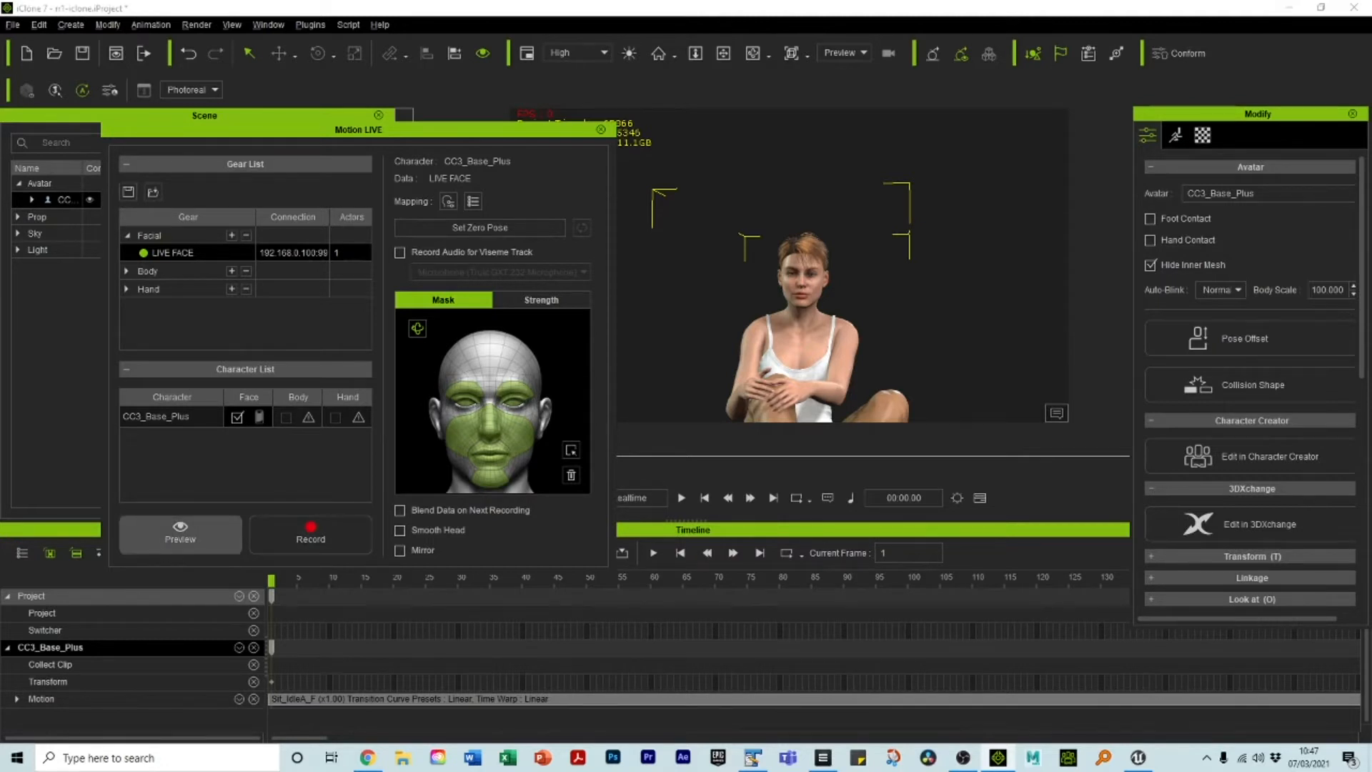
# Preview the LIVE FACE facial capture on the CC3_Base_Plus avatar and stop the preview
pyautogui.click(180, 532)
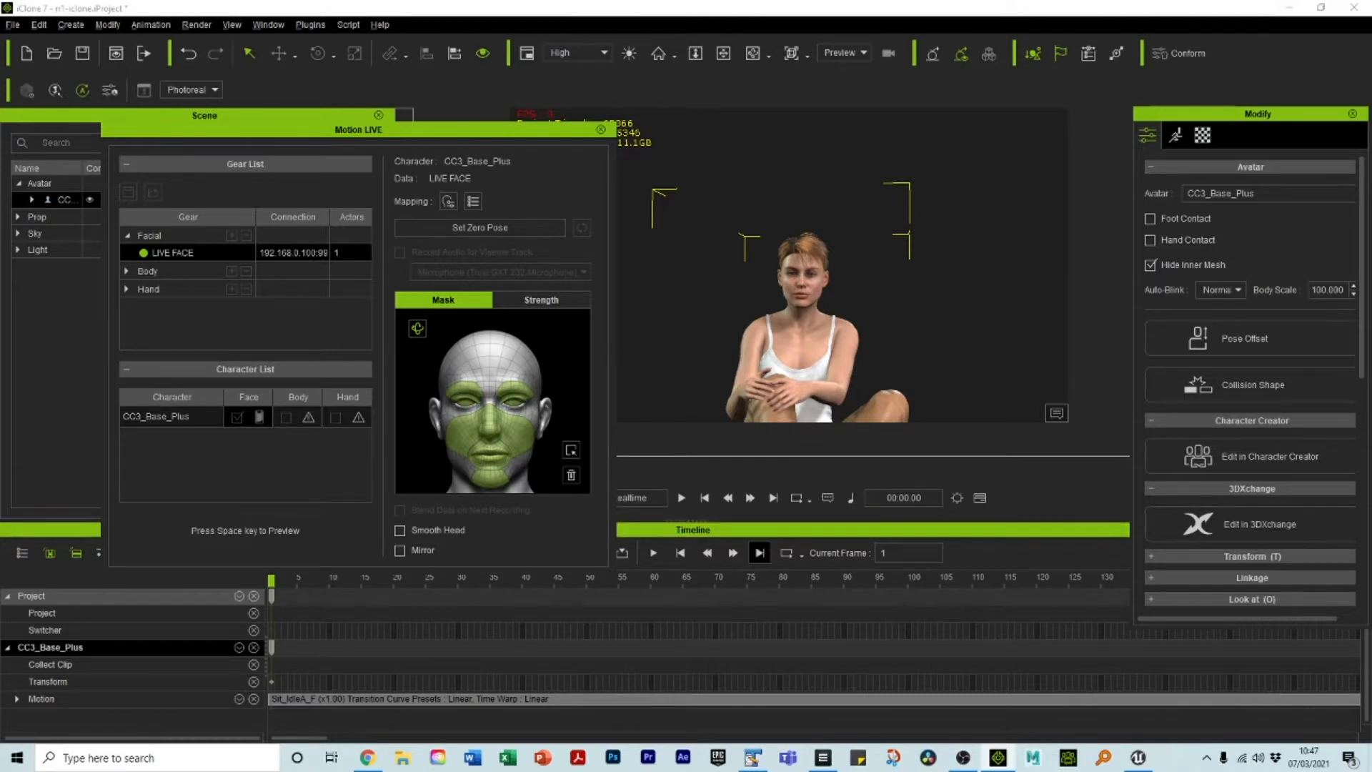
pyautogui.press('space')
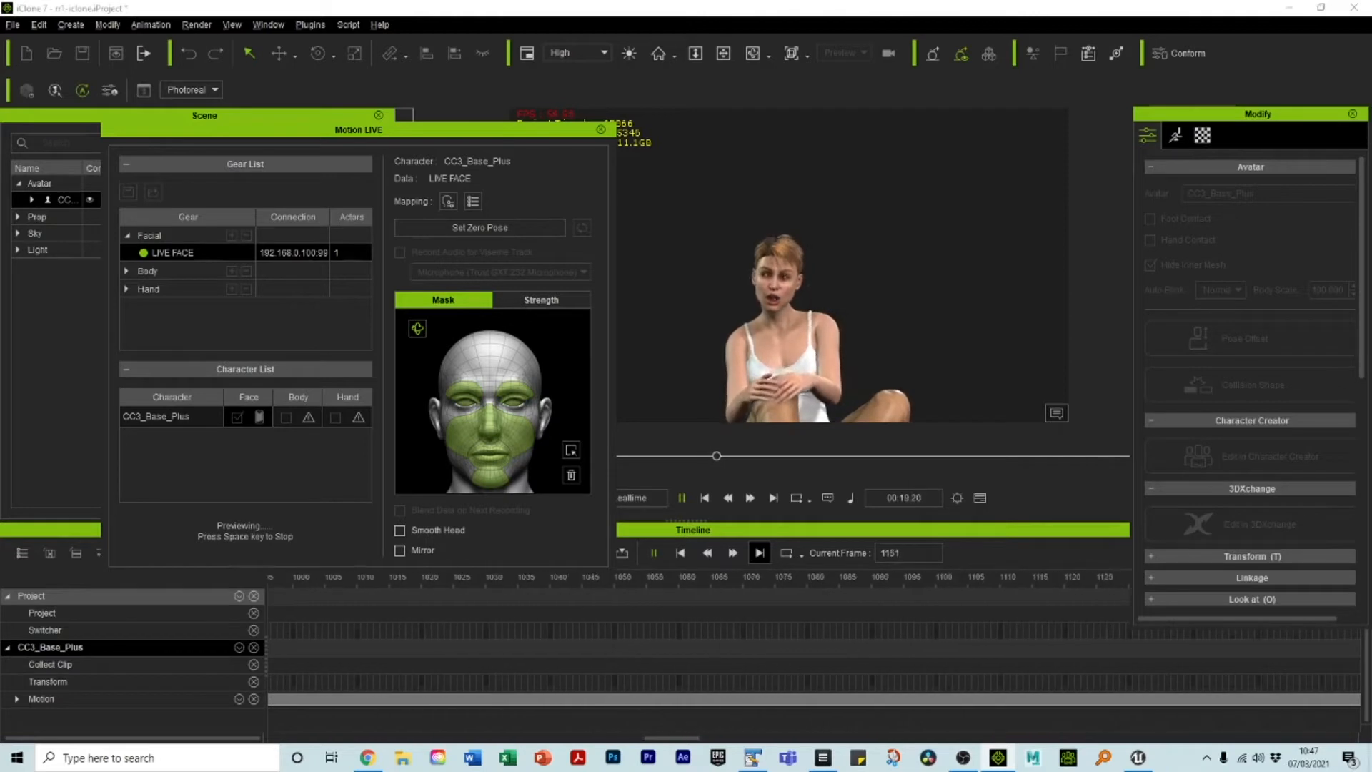
pyautogui.press('space')
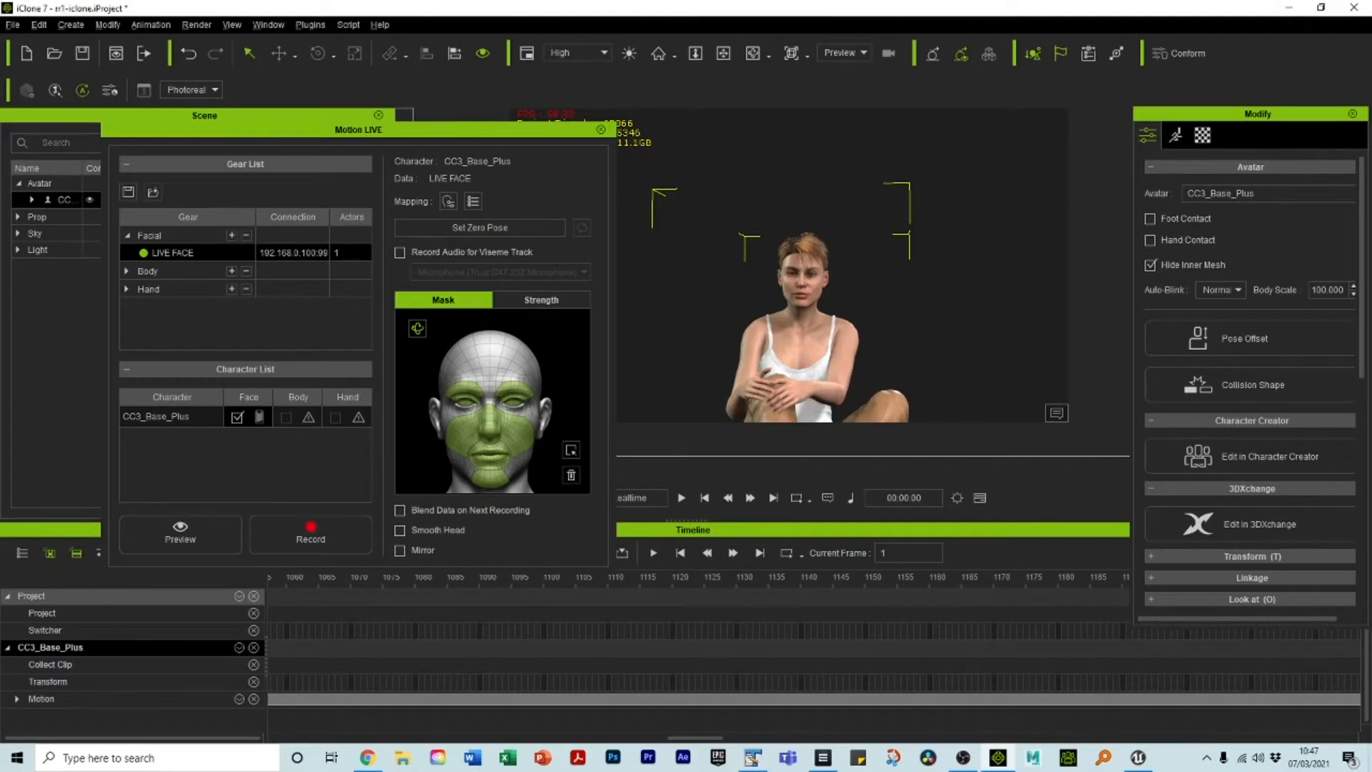
# Enable audio recording for the viseme track and show the facial capture strength settings
pyautogui.scroll(4, 821, 307)
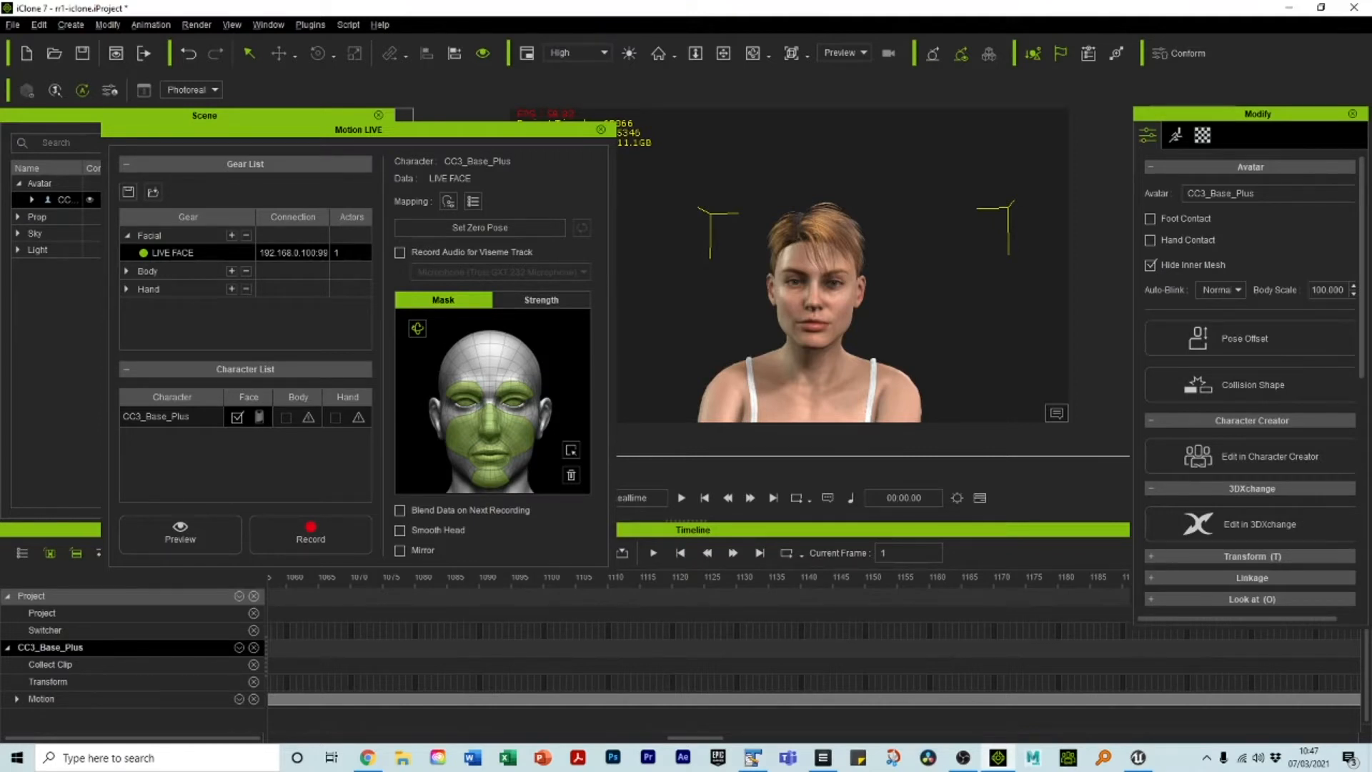
pyautogui.click(400, 252)
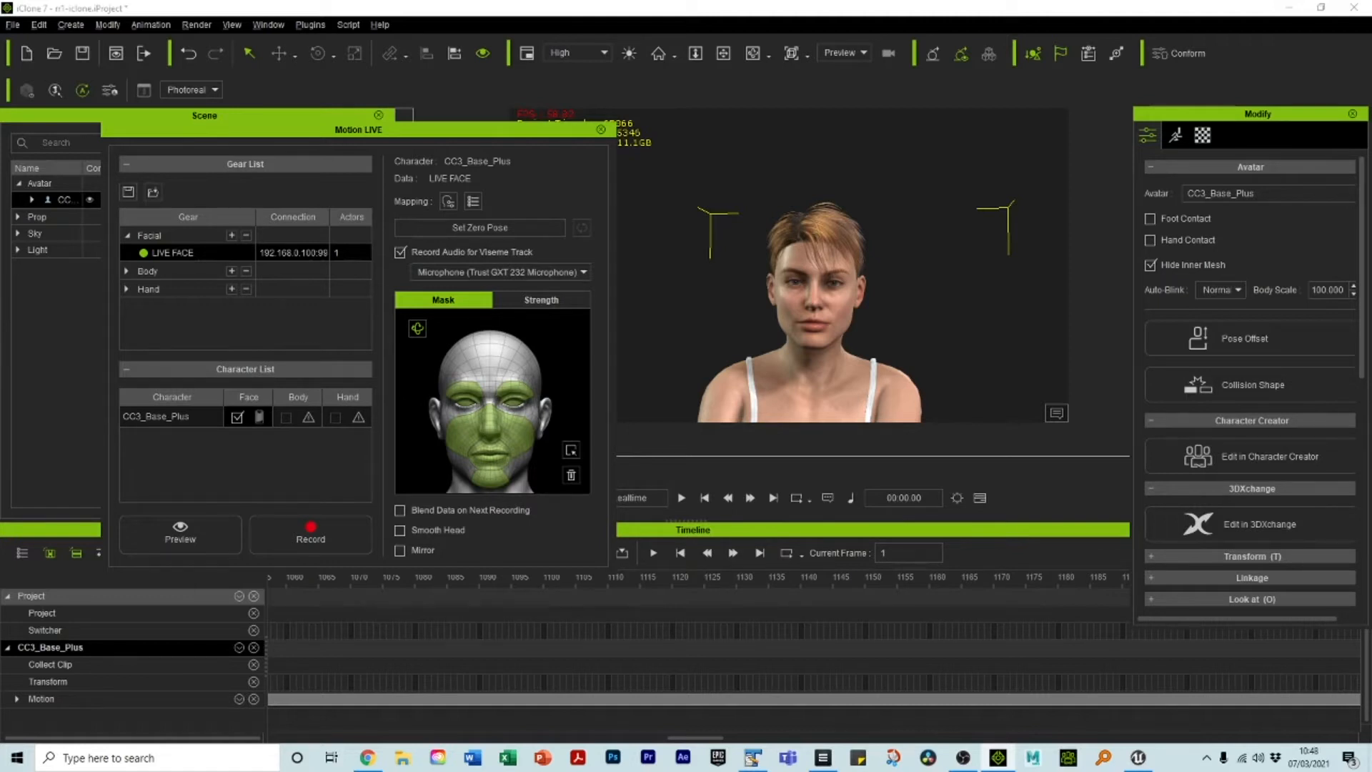
pyautogui.click(541, 299)
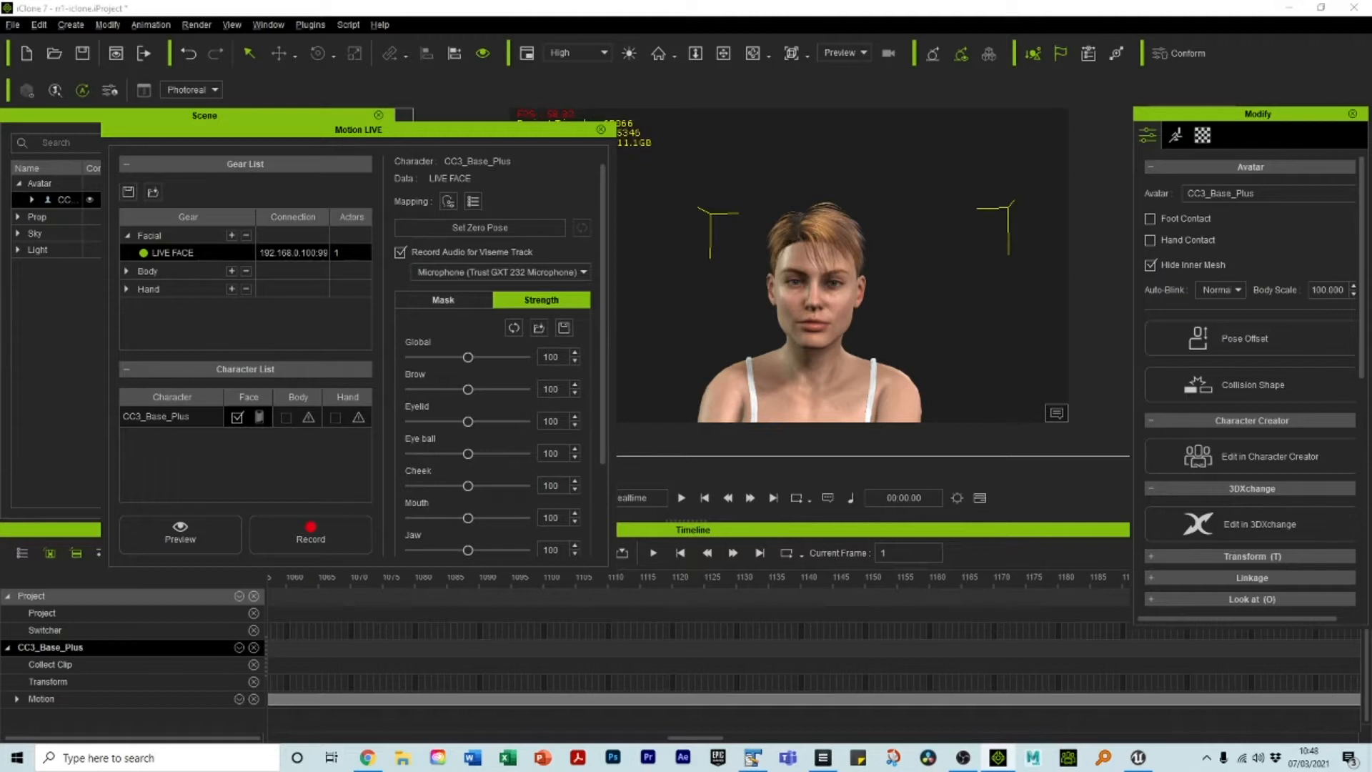
# Turn on Smooth Head in the facial capture mask settings and move the Motion LIVE window clear of the avatar
pyautogui.click(443, 299)
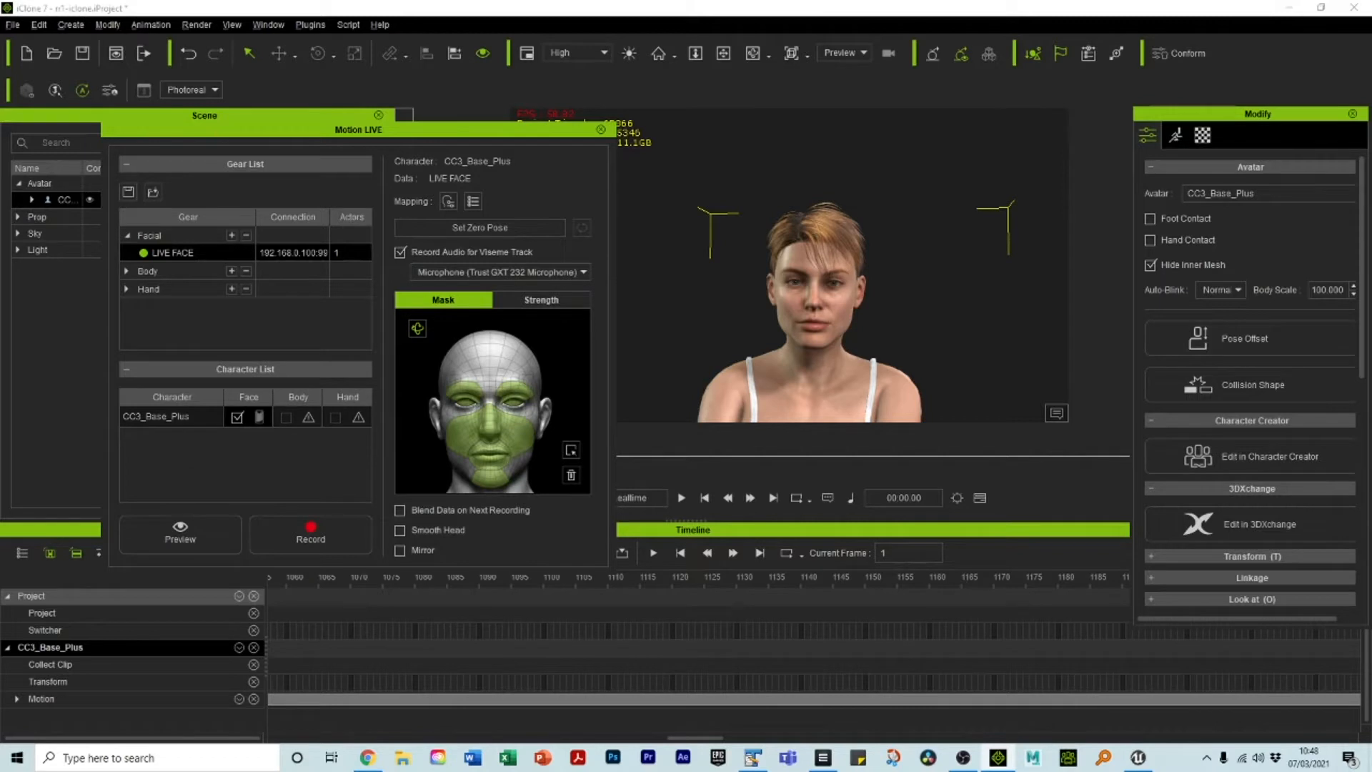
pyautogui.click(400, 530)
pyautogui.moveTo(358, 129); pyautogui.dragTo(268, 136)
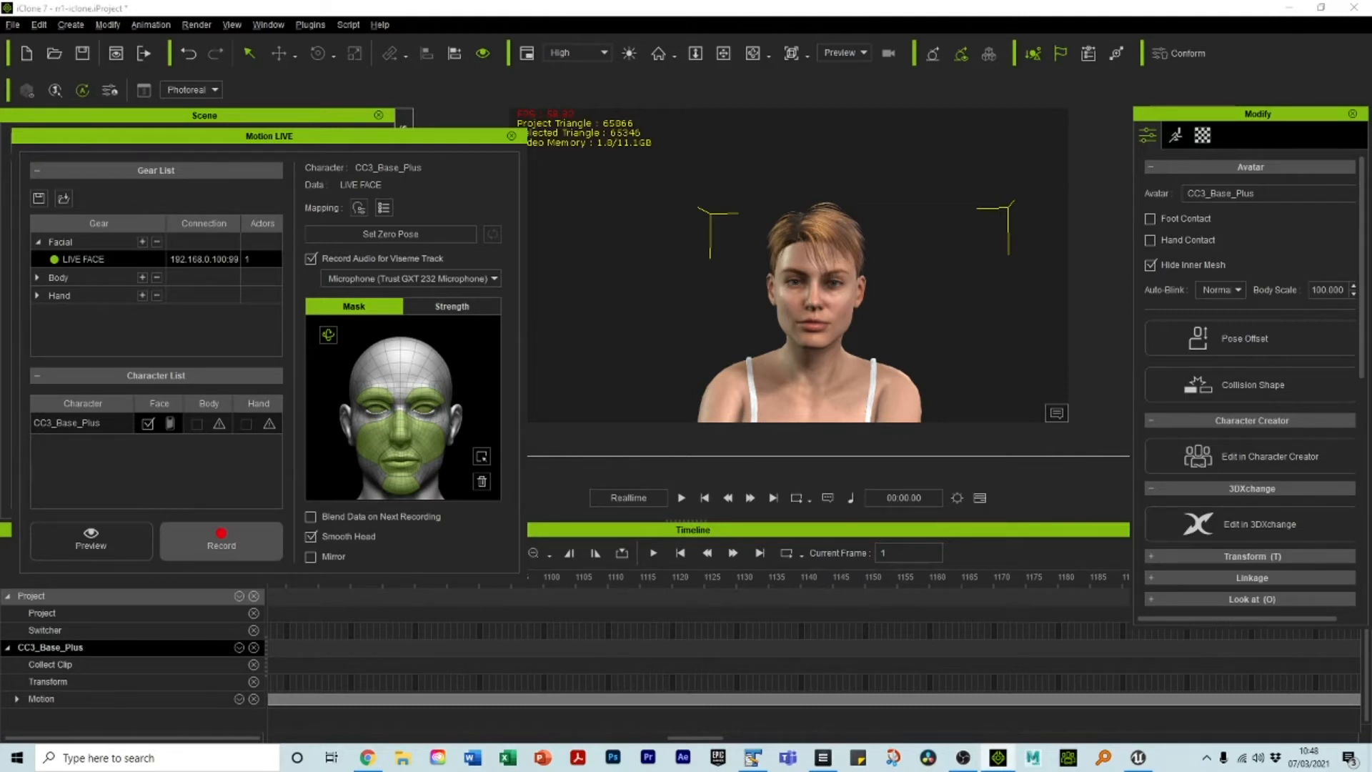
# Record the LIVE FACE facial performance with audio on CC3_Base_Plus and stop the recording at frame 1562
pyautogui.click(221, 540)
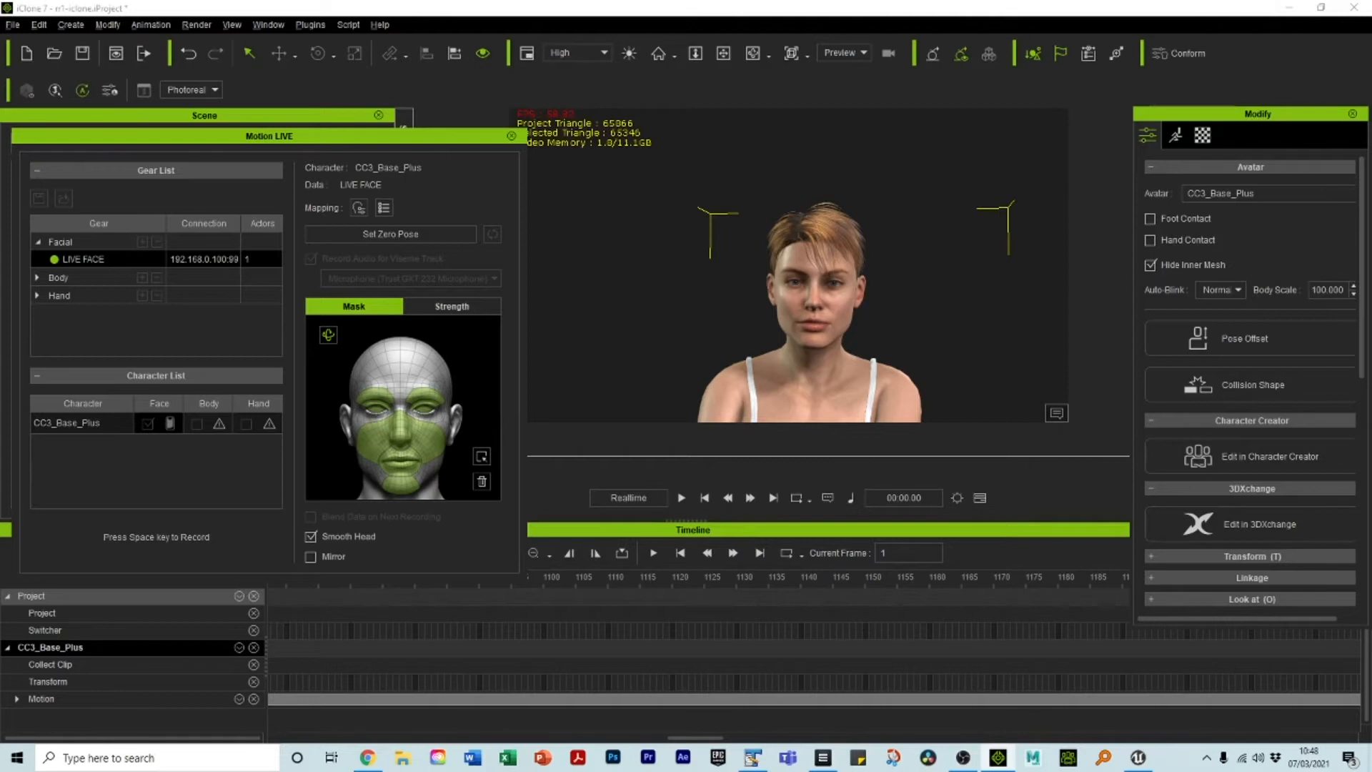
pyautogui.press('space')
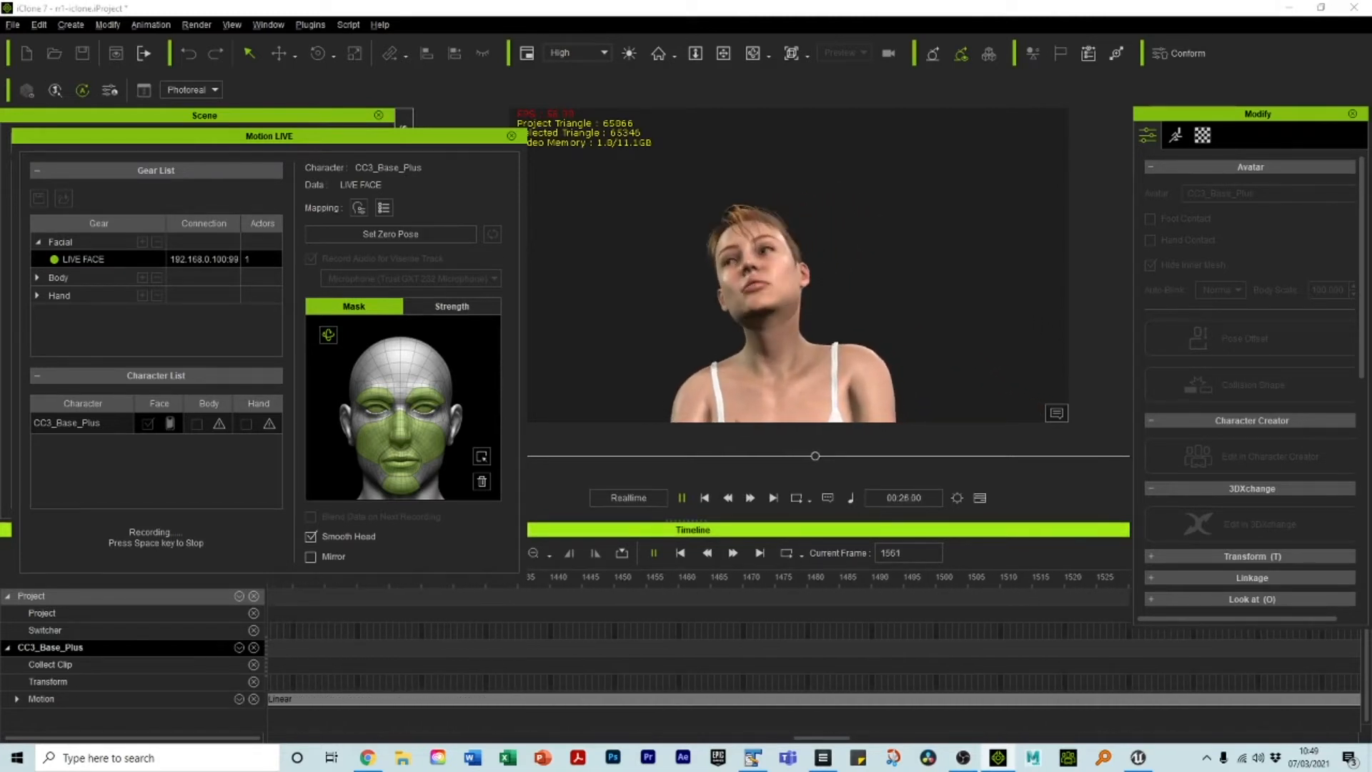
pyautogui.press('space')
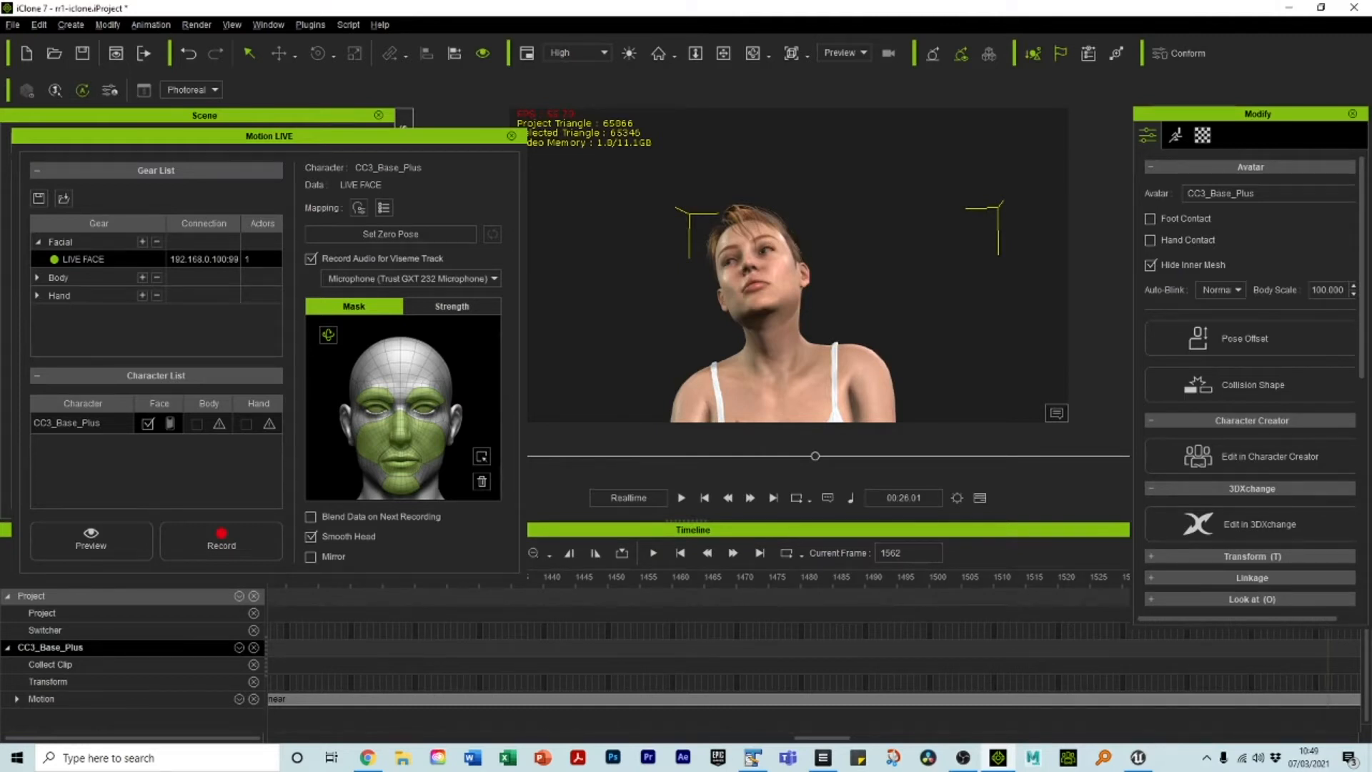
# Save the project and close Motion LIVE, accepting the disconnection of all servers
pyautogui.hotkey('ctrl', 's')
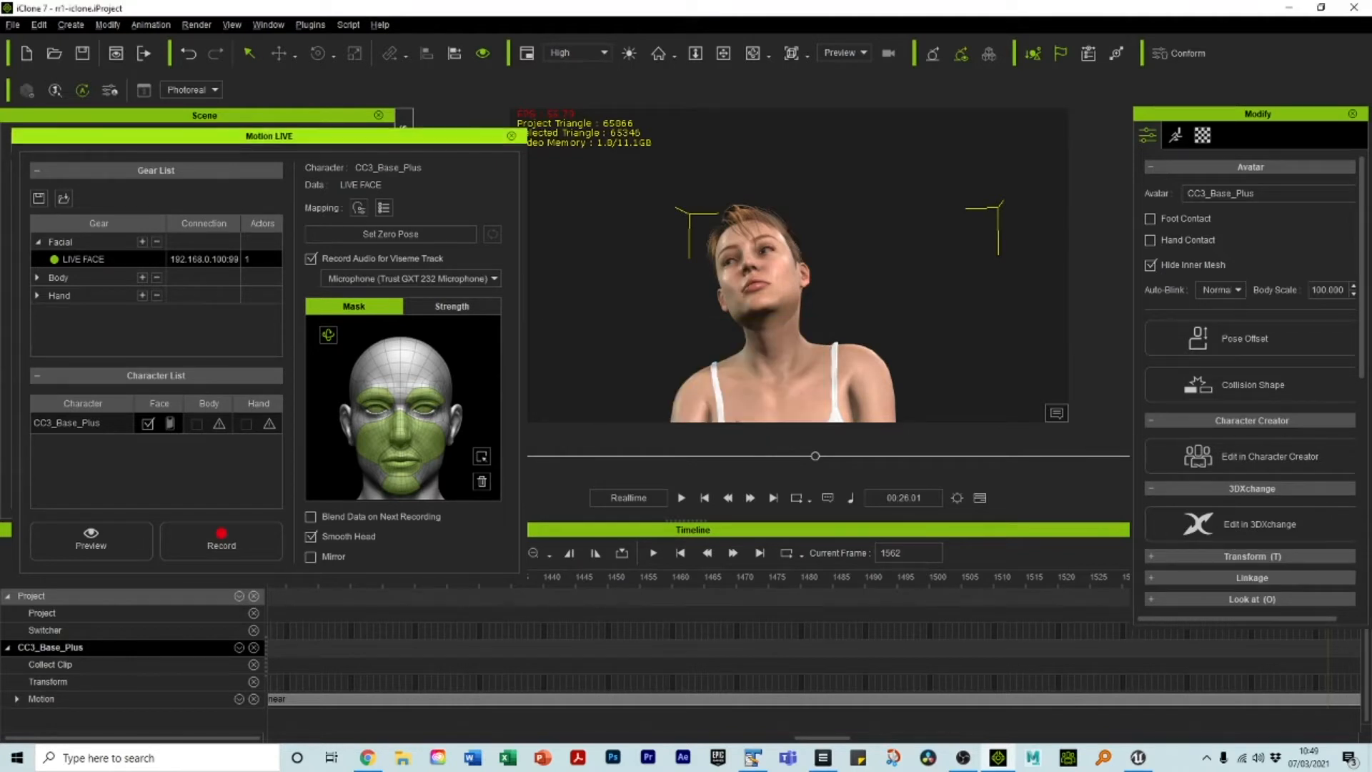
pyautogui.click(511, 135)
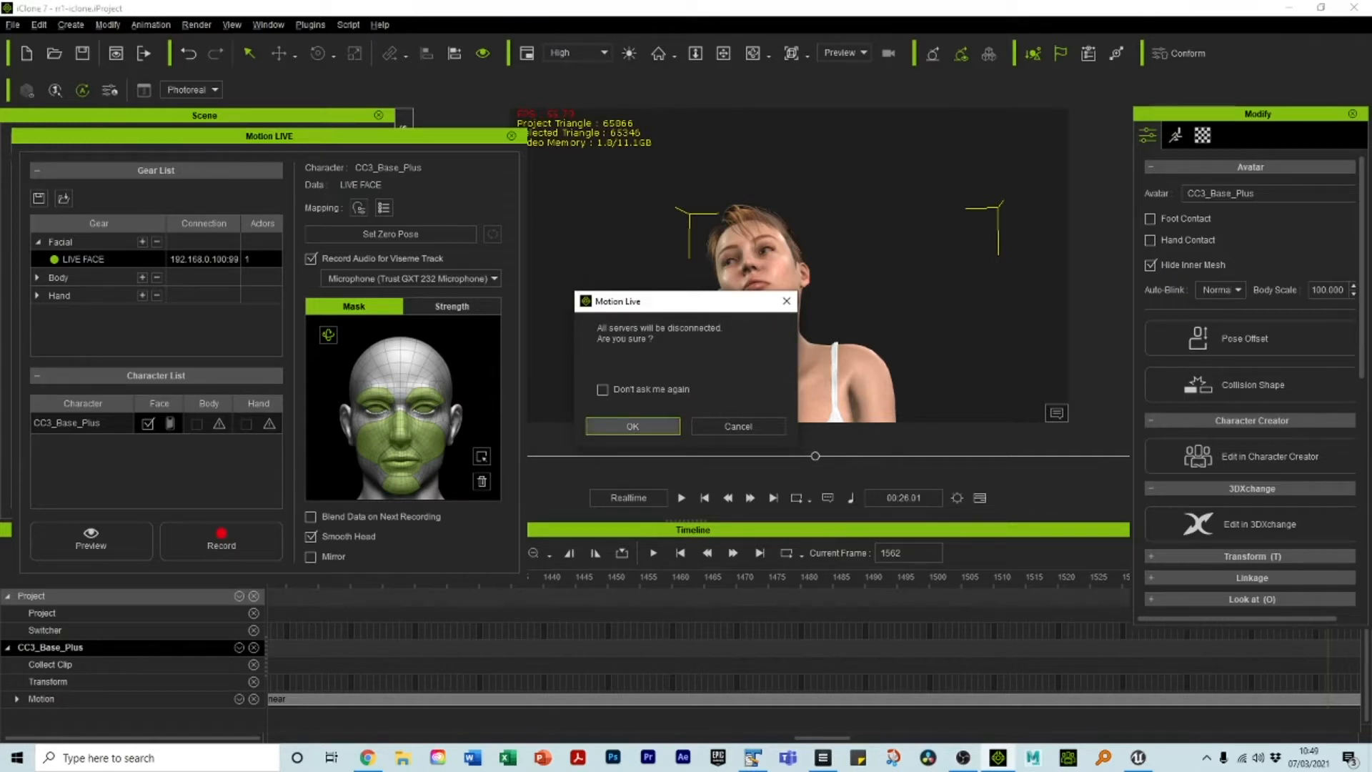
pyautogui.click(632, 425)
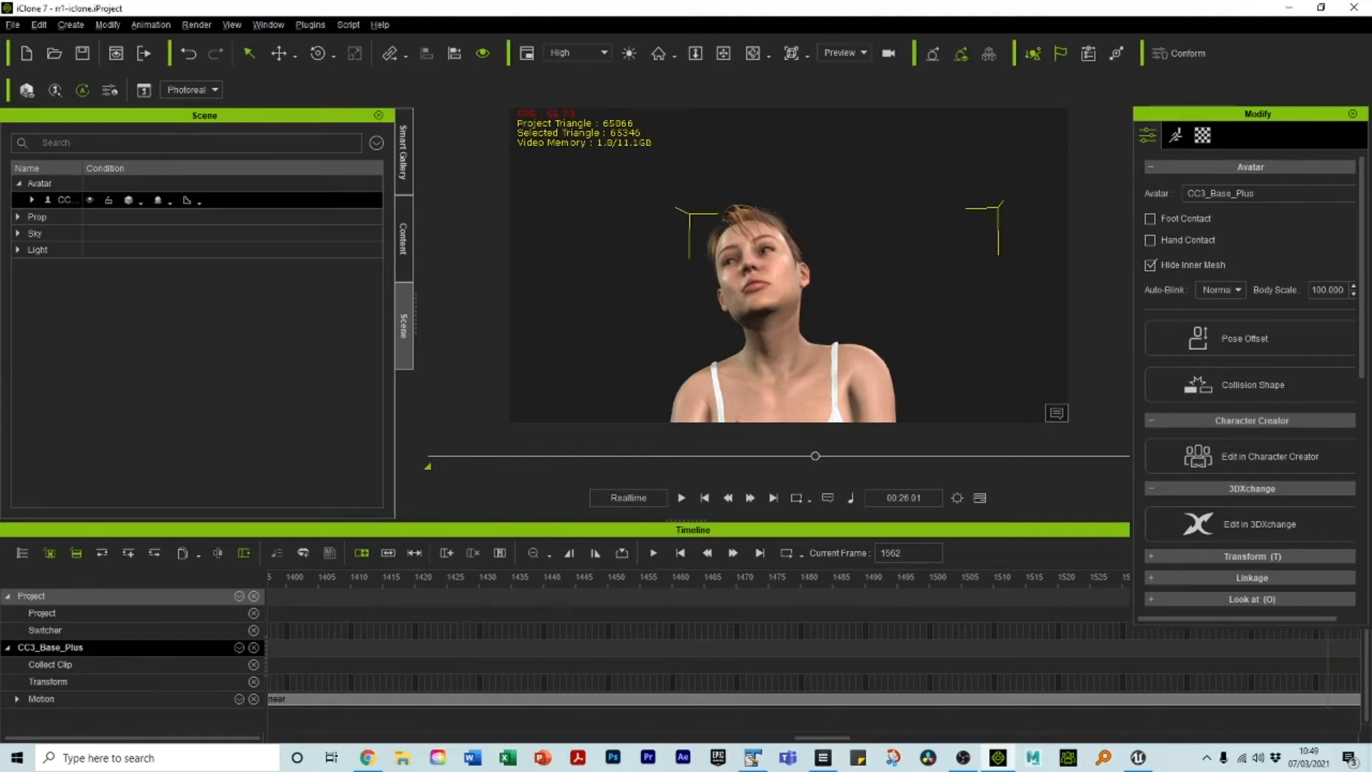
# Set up an Unreal FBX export of frames 1 to 1562 with embedded textures and a maximum texture size of 4096
pyautogui.click(13, 24)
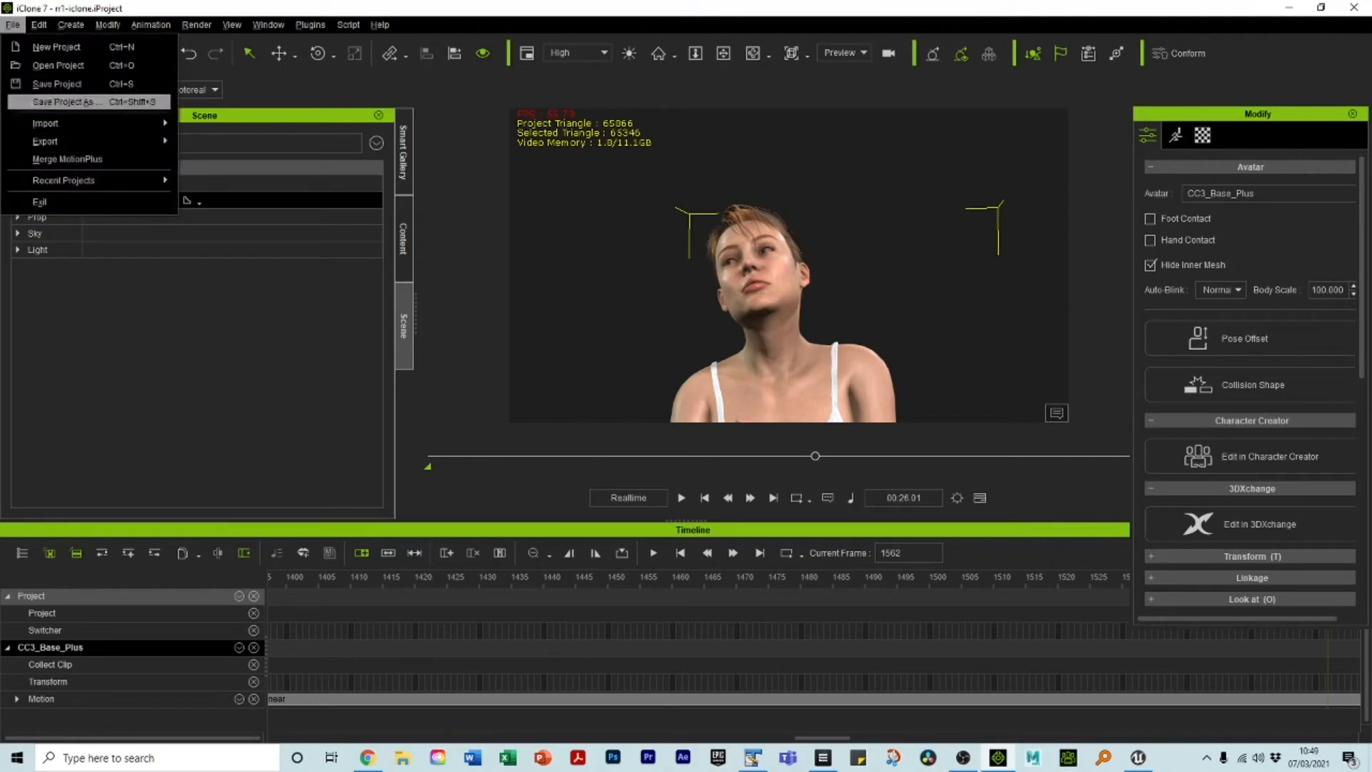
pyautogui.moveTo(72, 141)
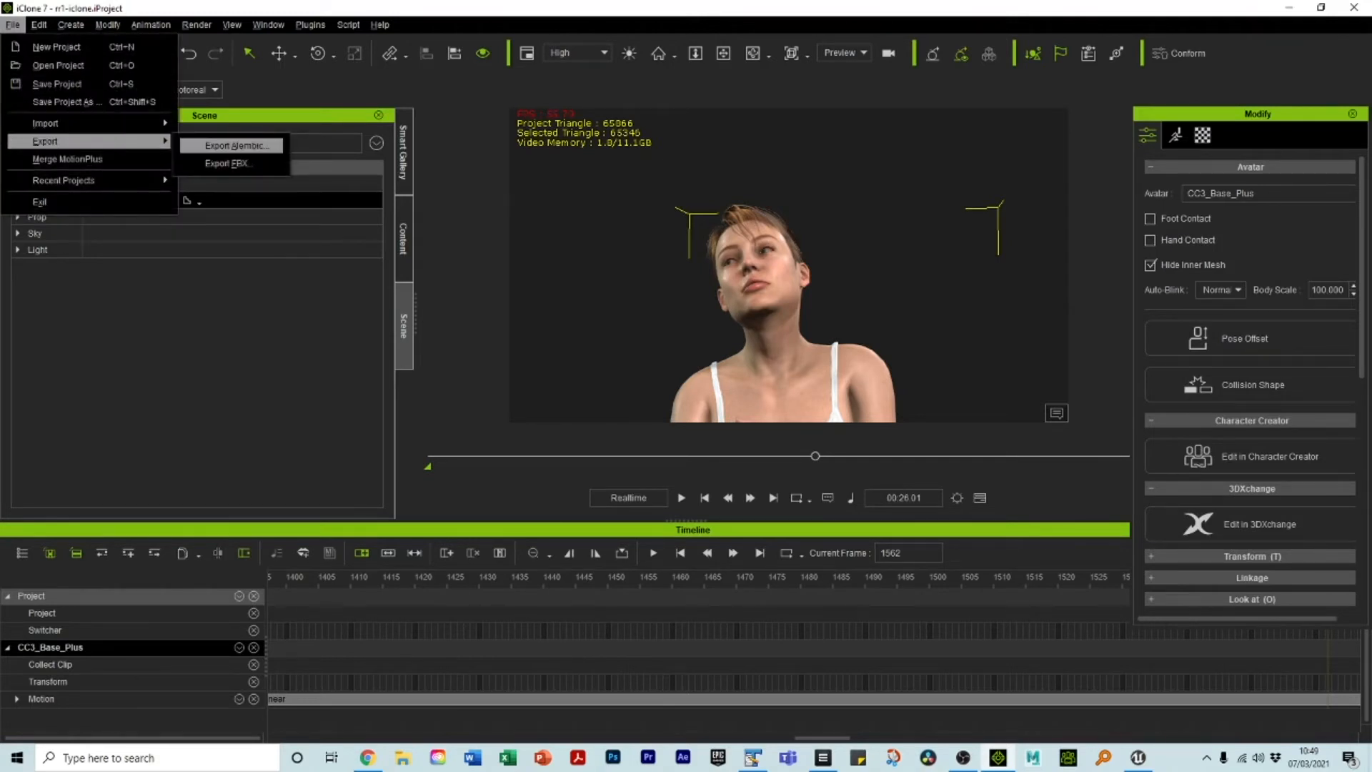
pyautogui.click(226, 163)
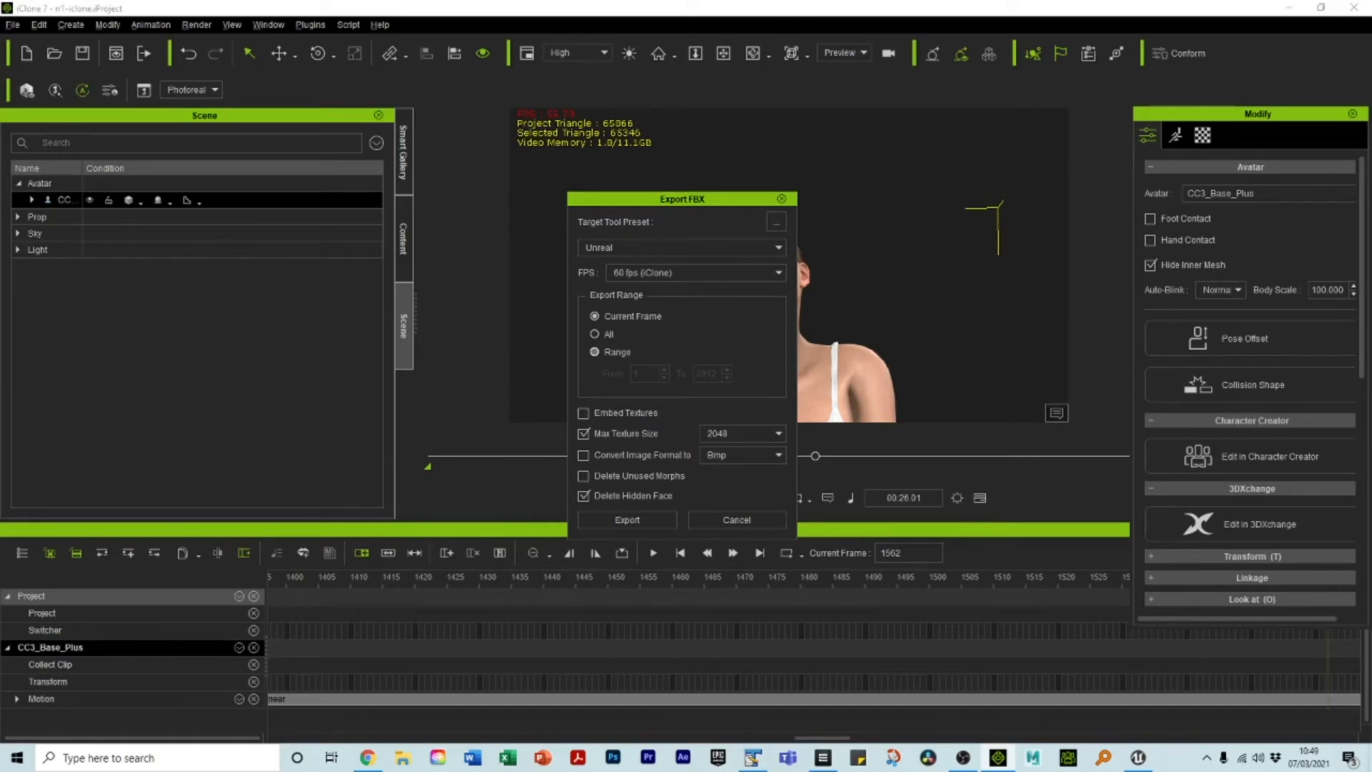
pyautogui.click(594, 352)
pyautogui.doubleClick(706, 373)
pyautogui.write('1562')
pyautogui.click(743, 433)
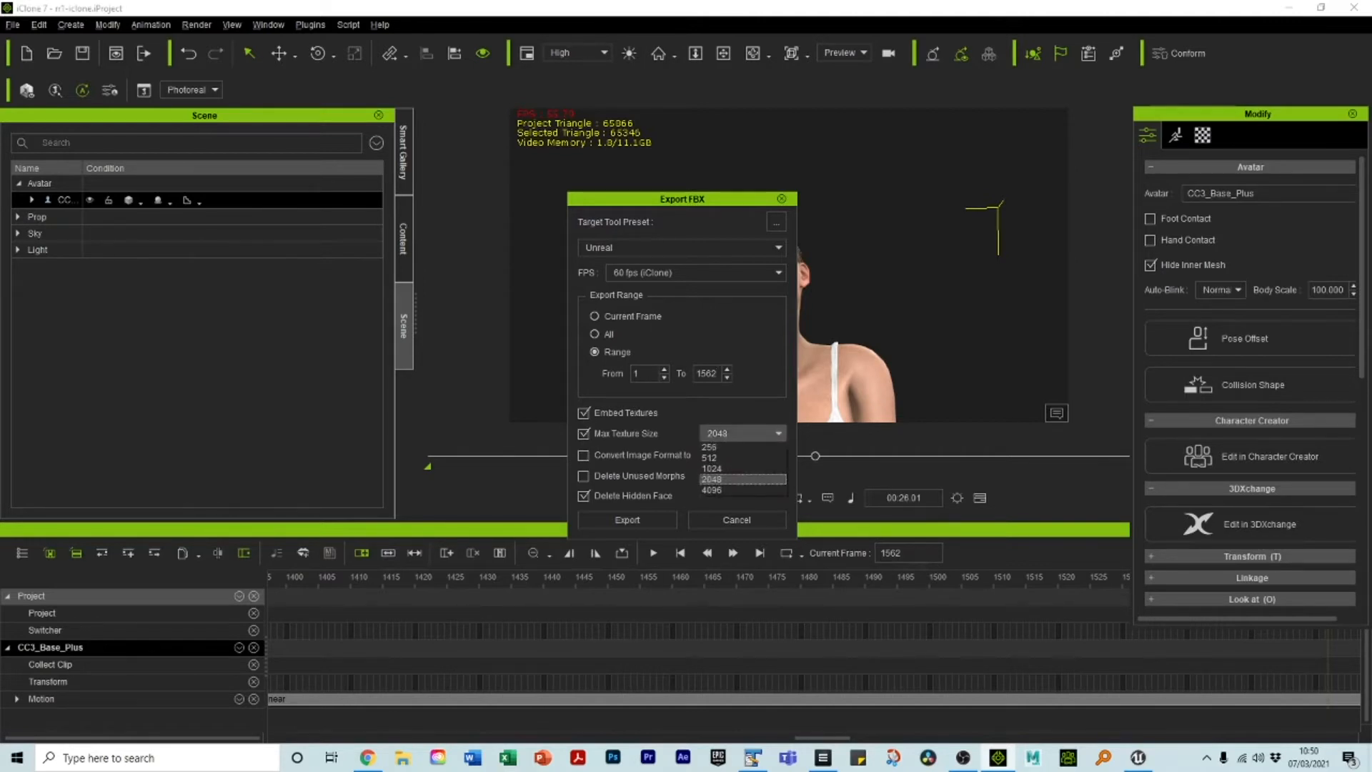
pyautogui.click(735, 488)
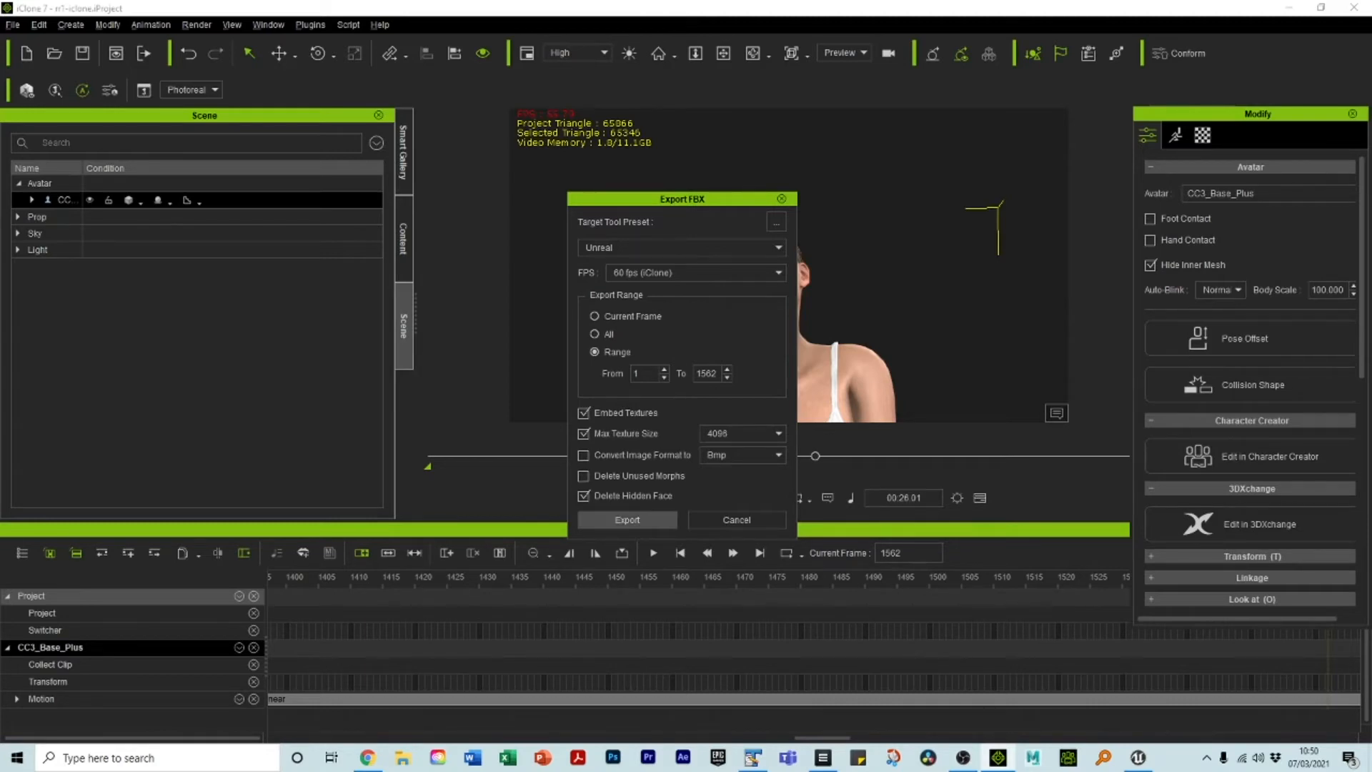
# Start the FBX export and create and open a folder named export_stuff in D:\UNREAL\ICLONE\iclone_import
pyautogui.click(627, 519)
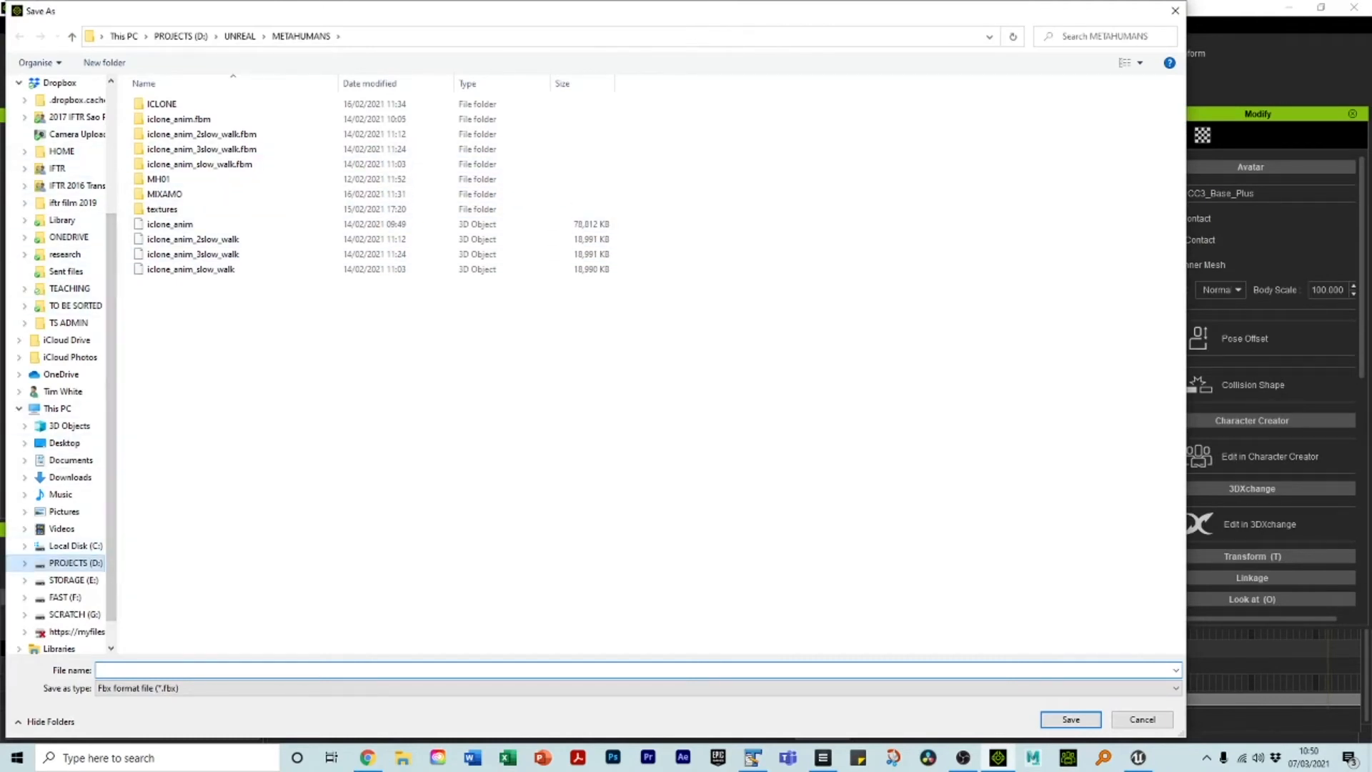
pyautogui.click(71, 563)
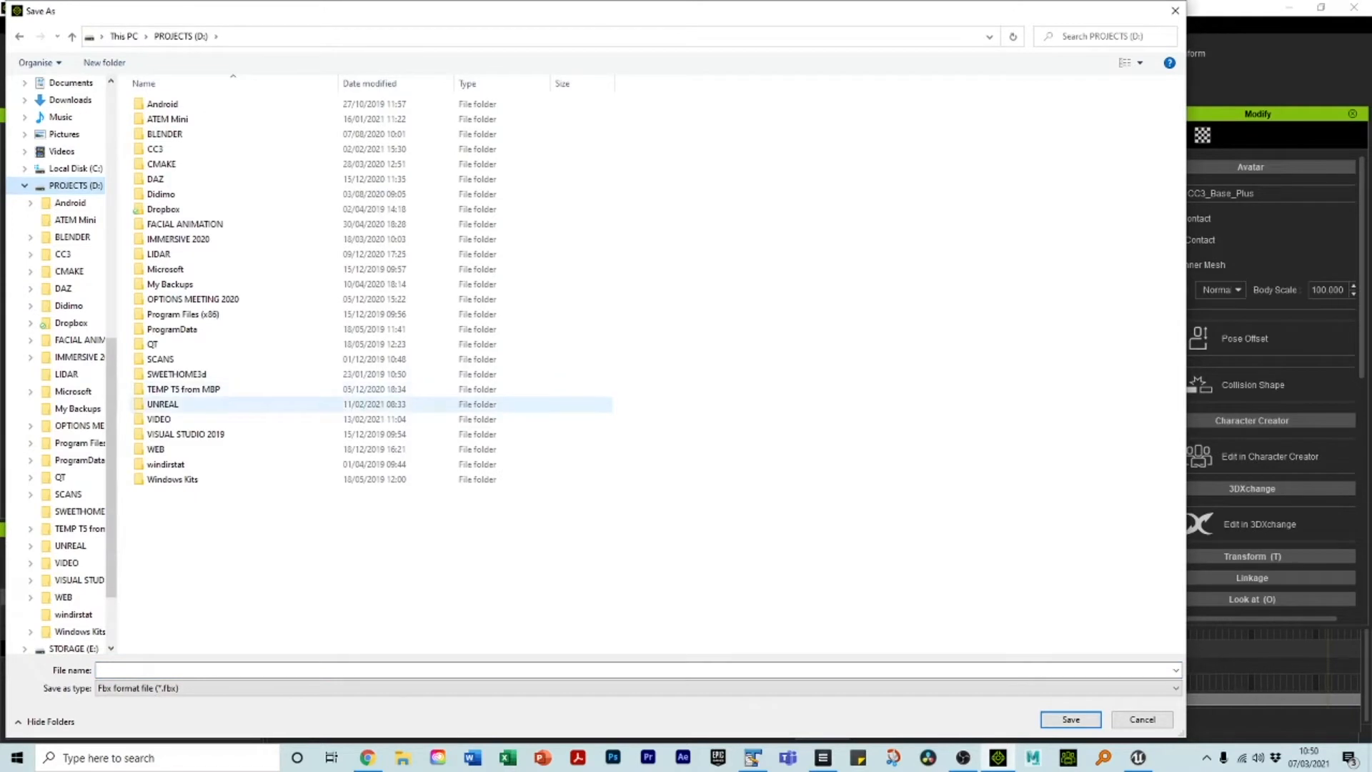
pyautogui.doubleClick(161, 404)
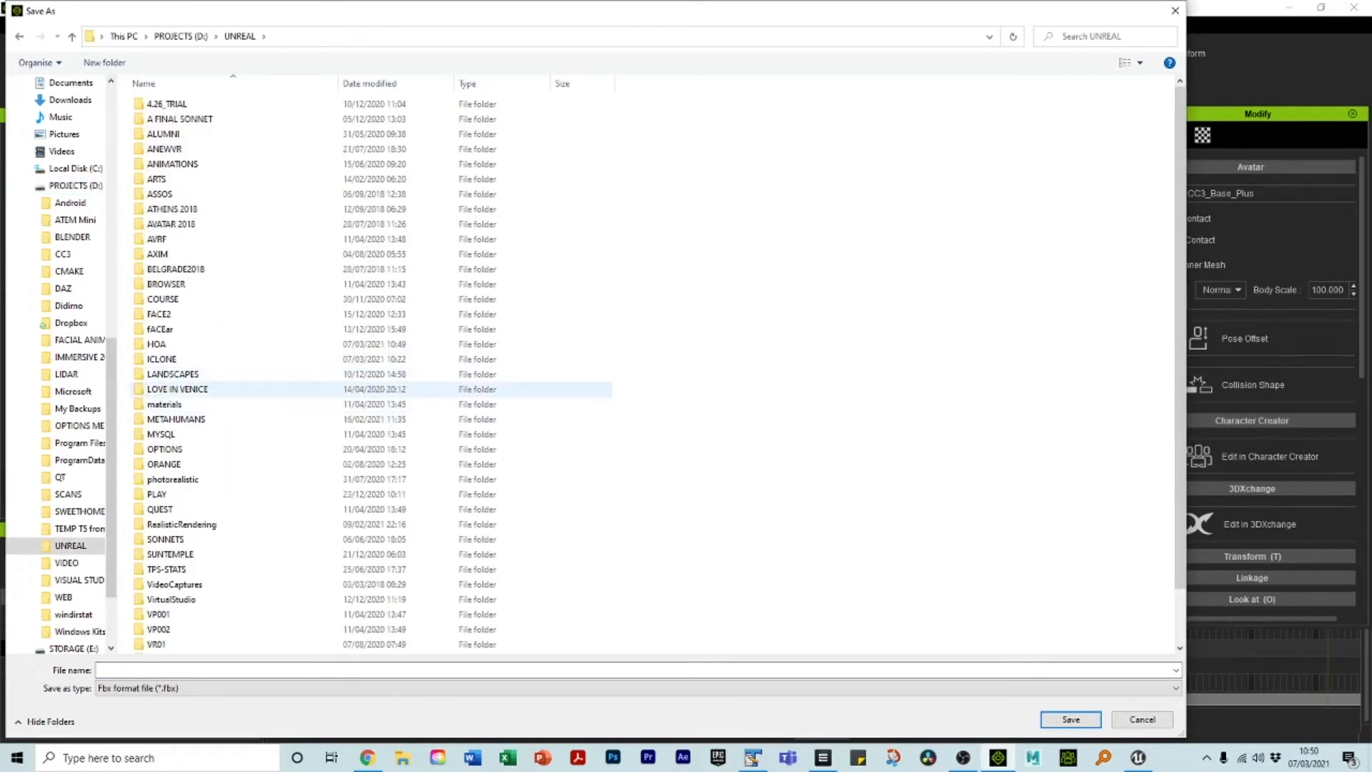
pyautogui.doubleClick(162, 359)
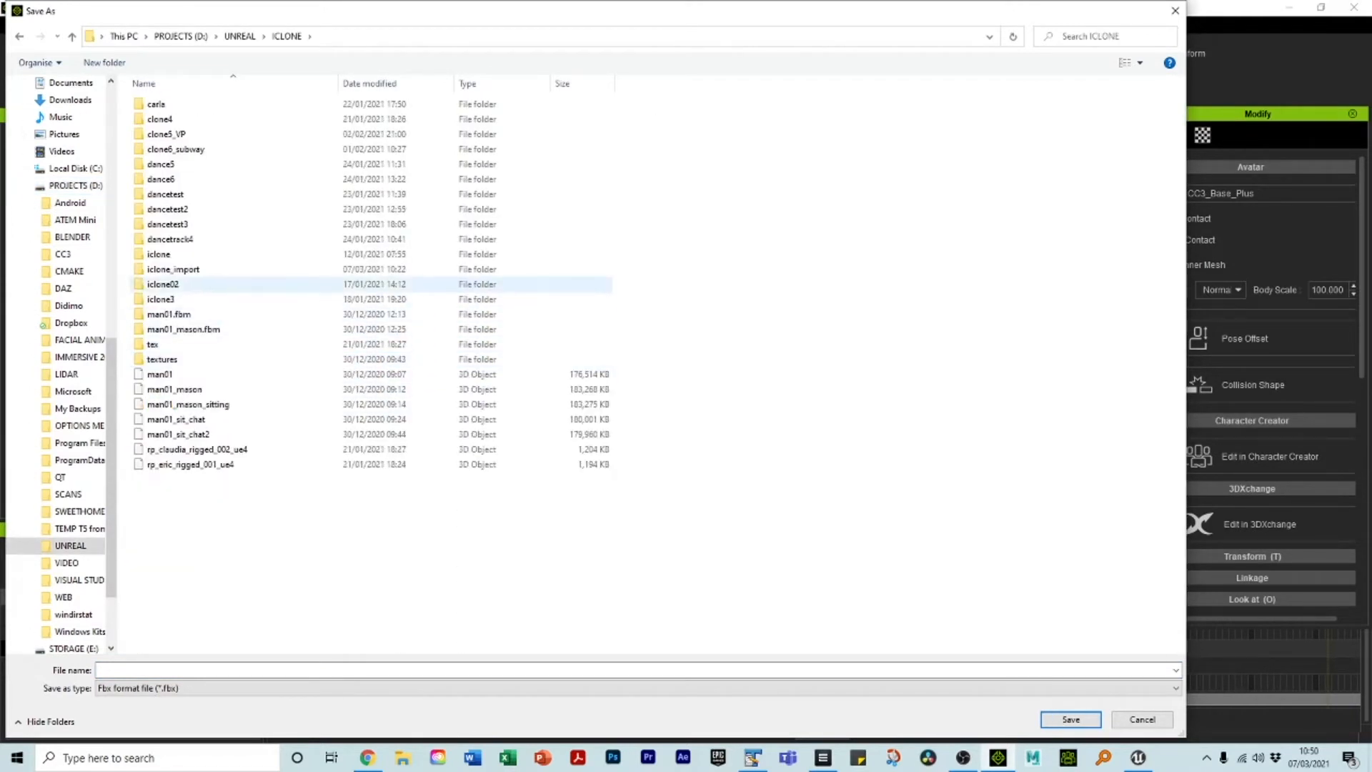
pyautogui.doubleClick(173, 269)
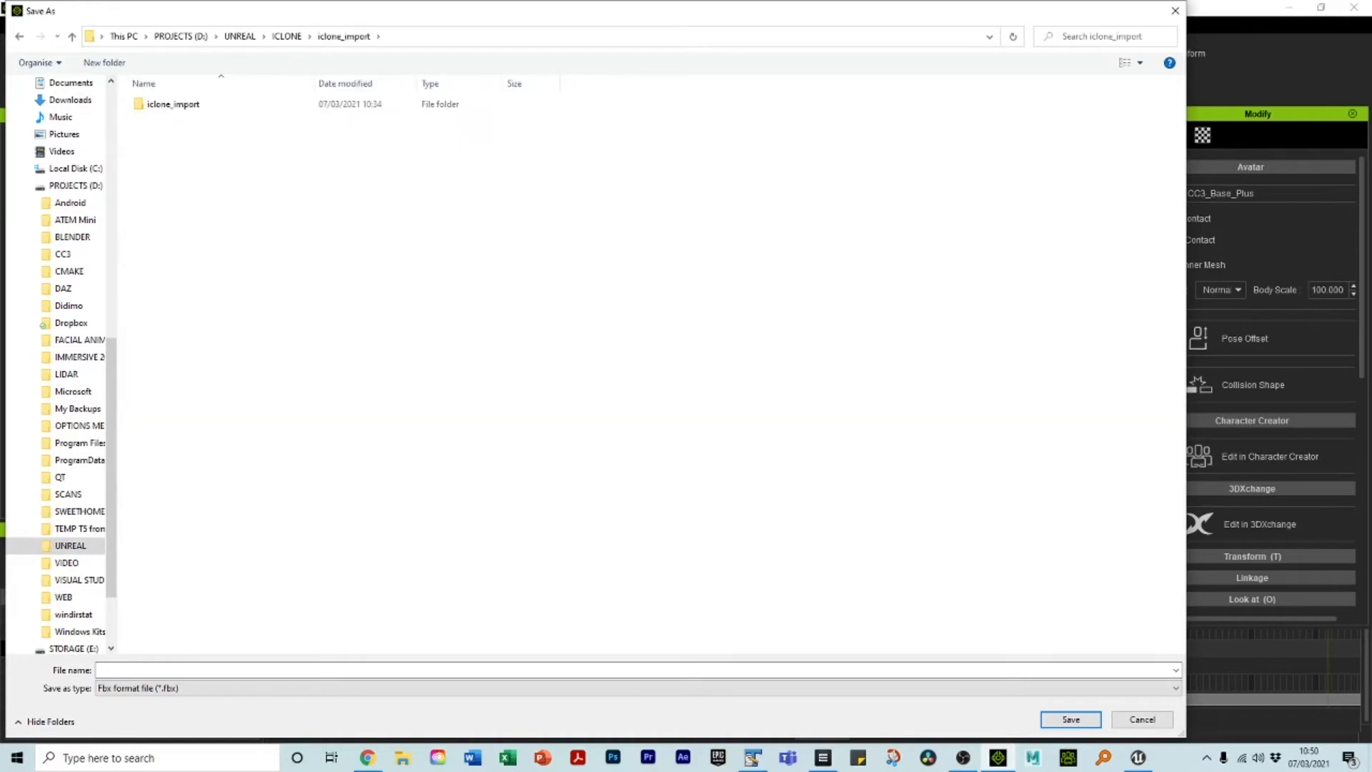
pyautogui.rightClick(199, 322)
pyautogui.moveTo(300, 540)
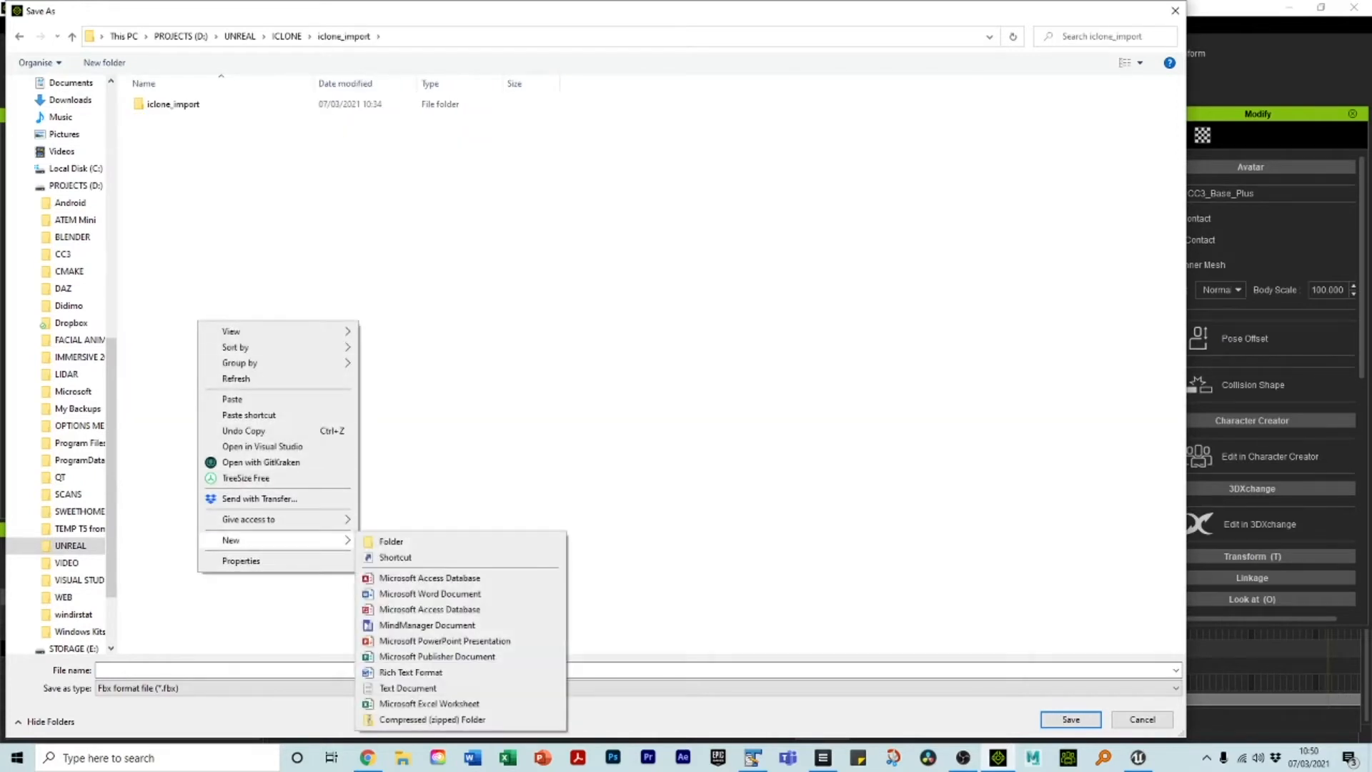
pyautogui.click(391, 541)
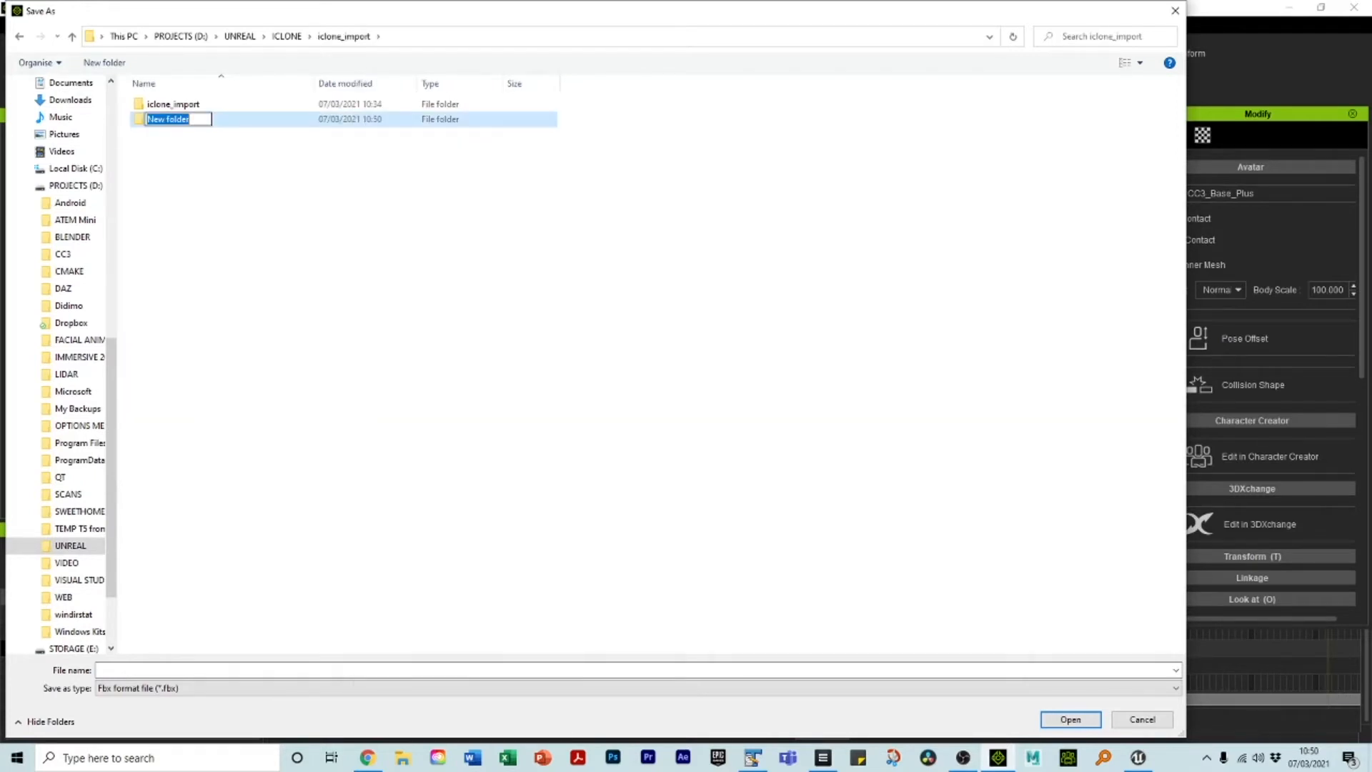
pyautogui.write('export_stuff')
pyautogui.press('Return')
pyautogui.press('Return')
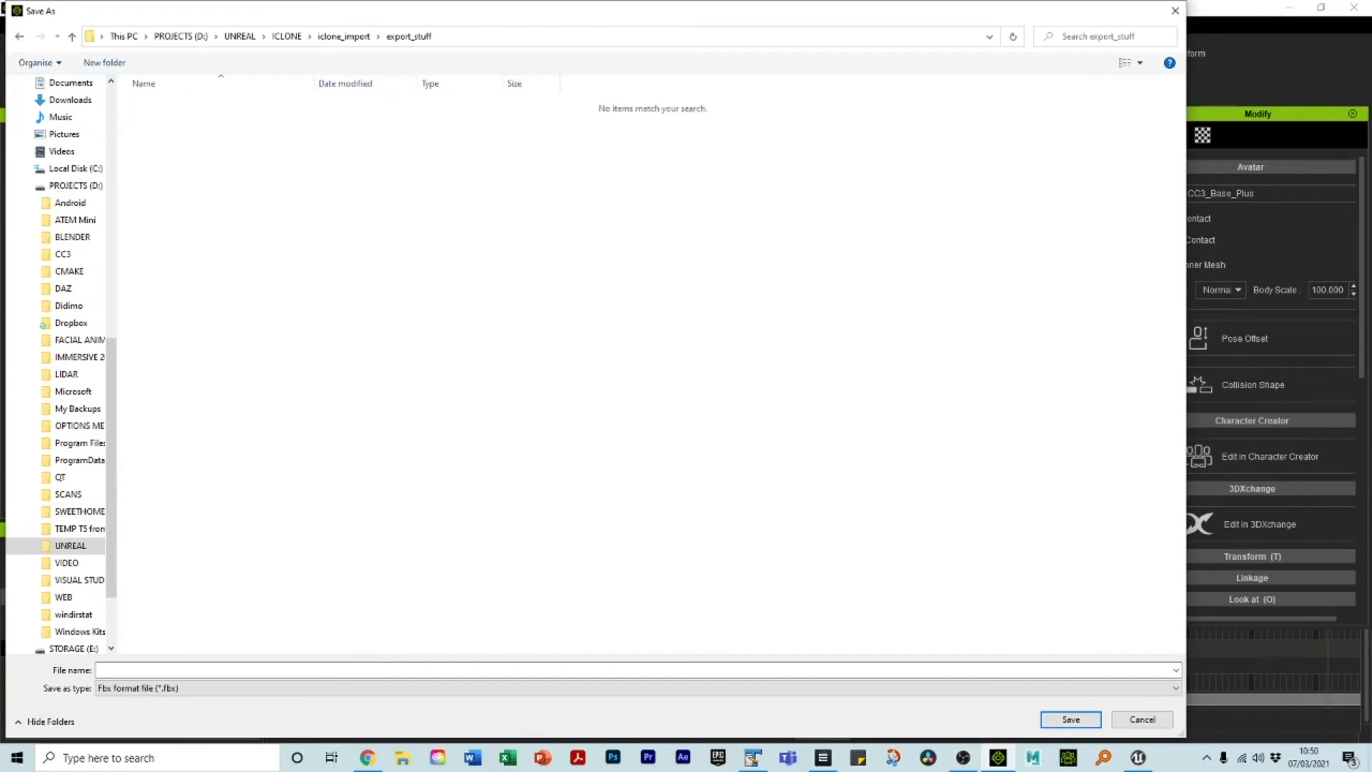
# Save the exported FBX as test01 in the export_stuff folder
pyautogui.write('t')
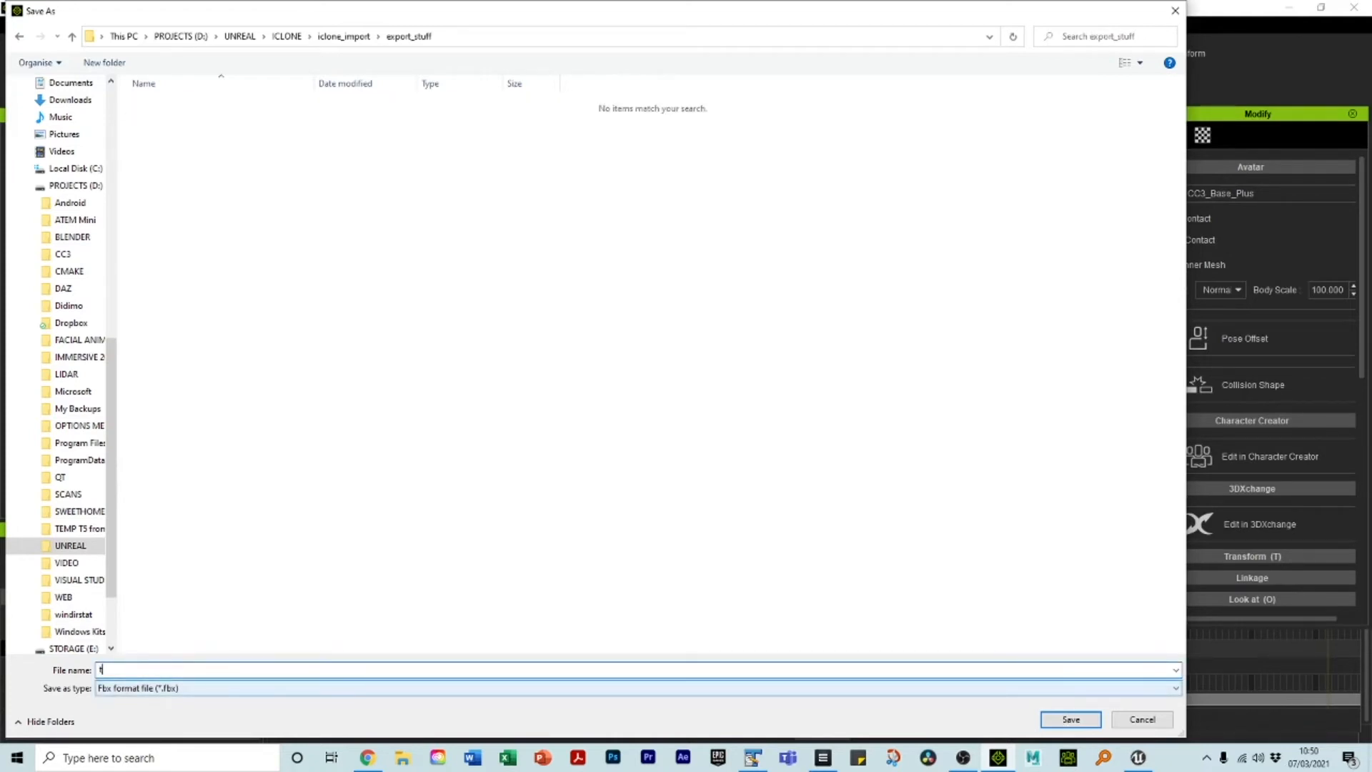
pyautogui.write('est01')
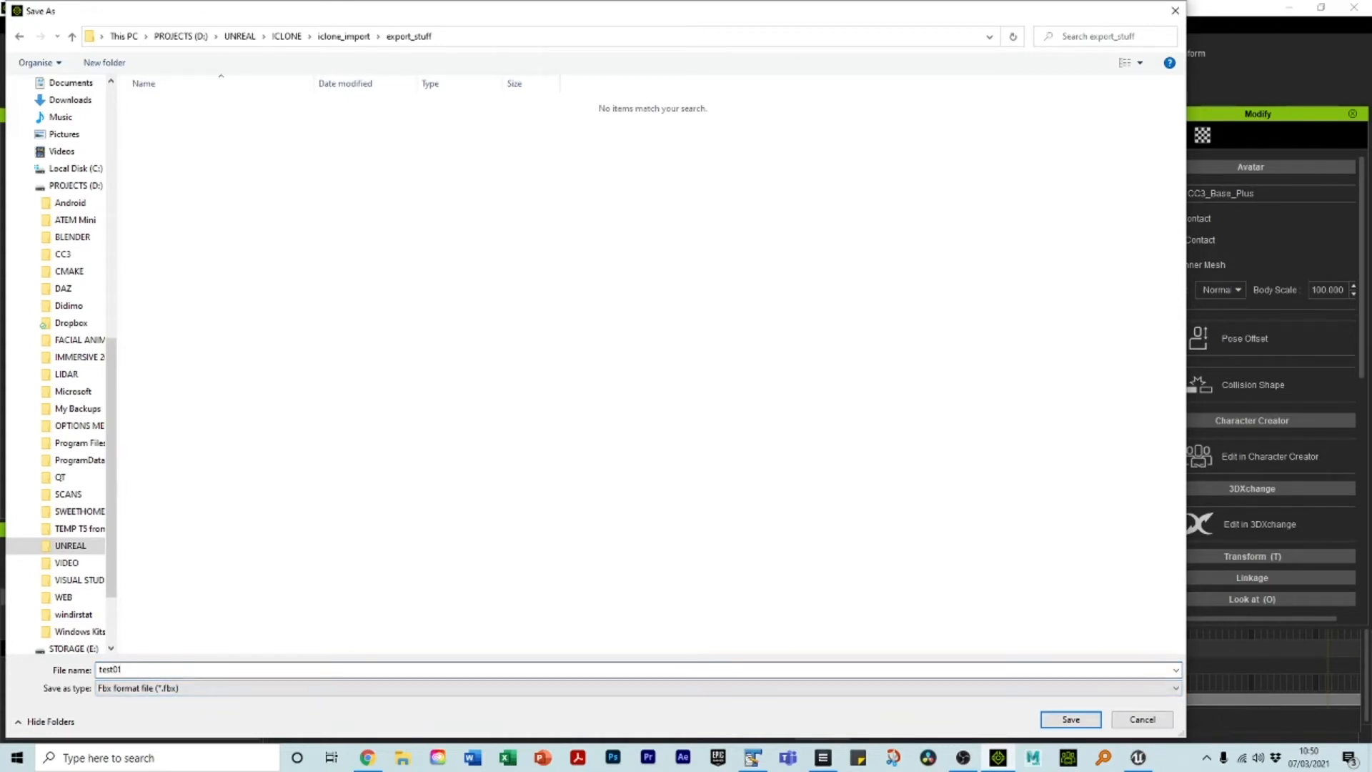
pyautogui.click(1071, 719)
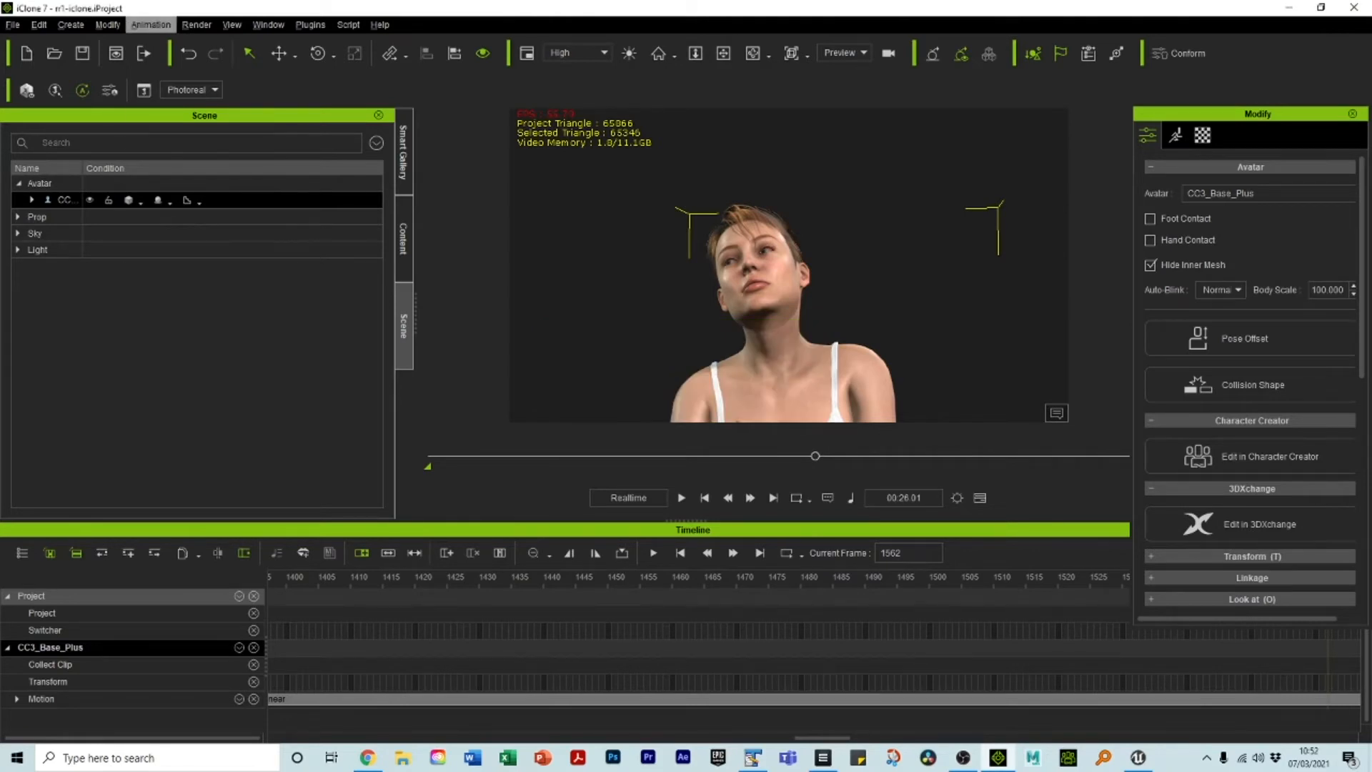
pyautogui.click(151, 25)
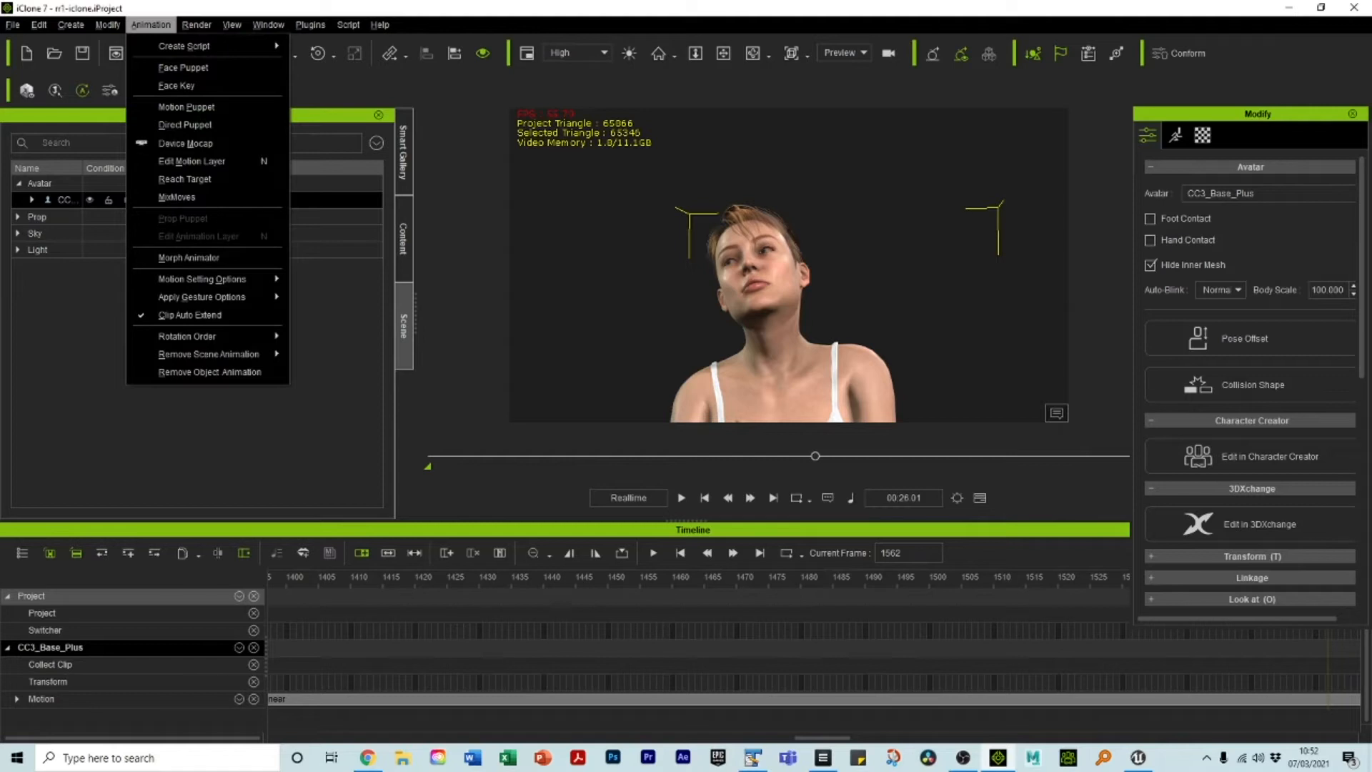
pyautogui.moveTo(185, 45)
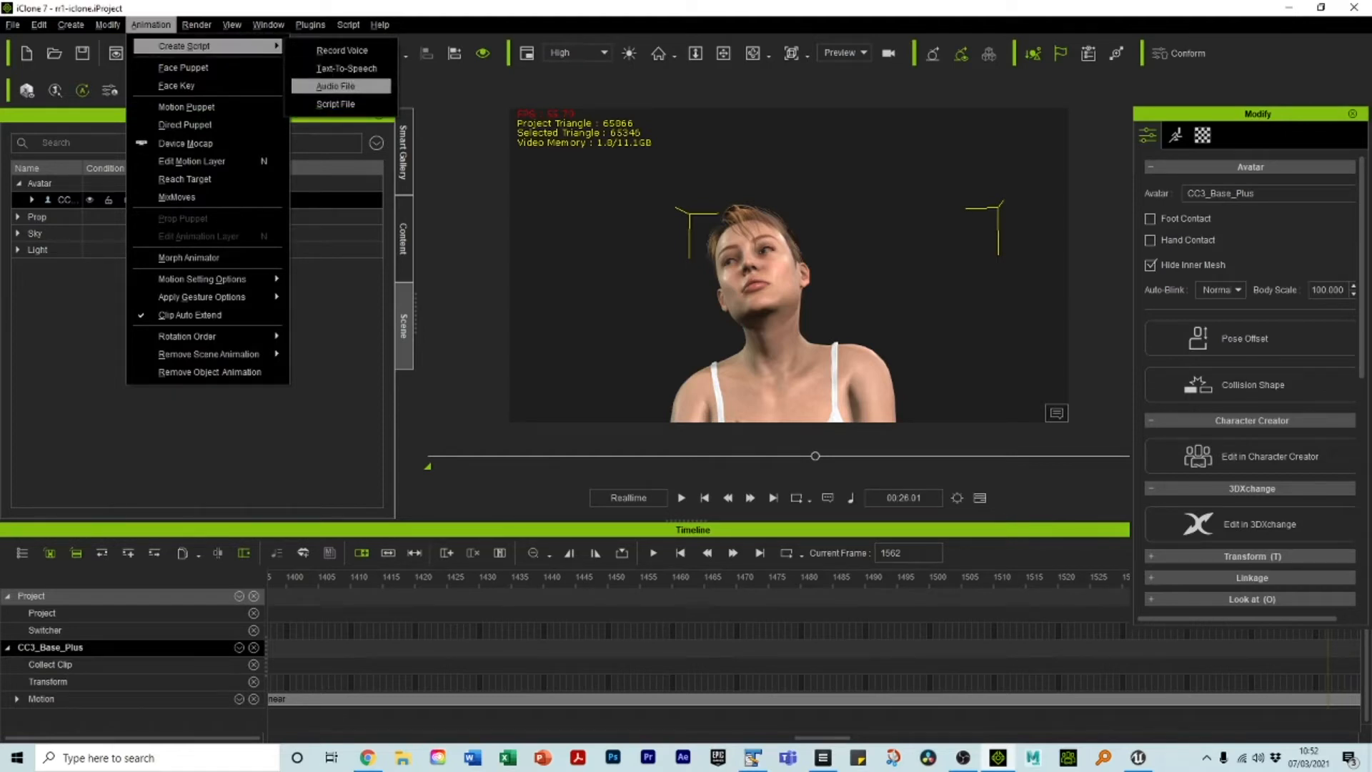
pyautogui.click(335, 85)
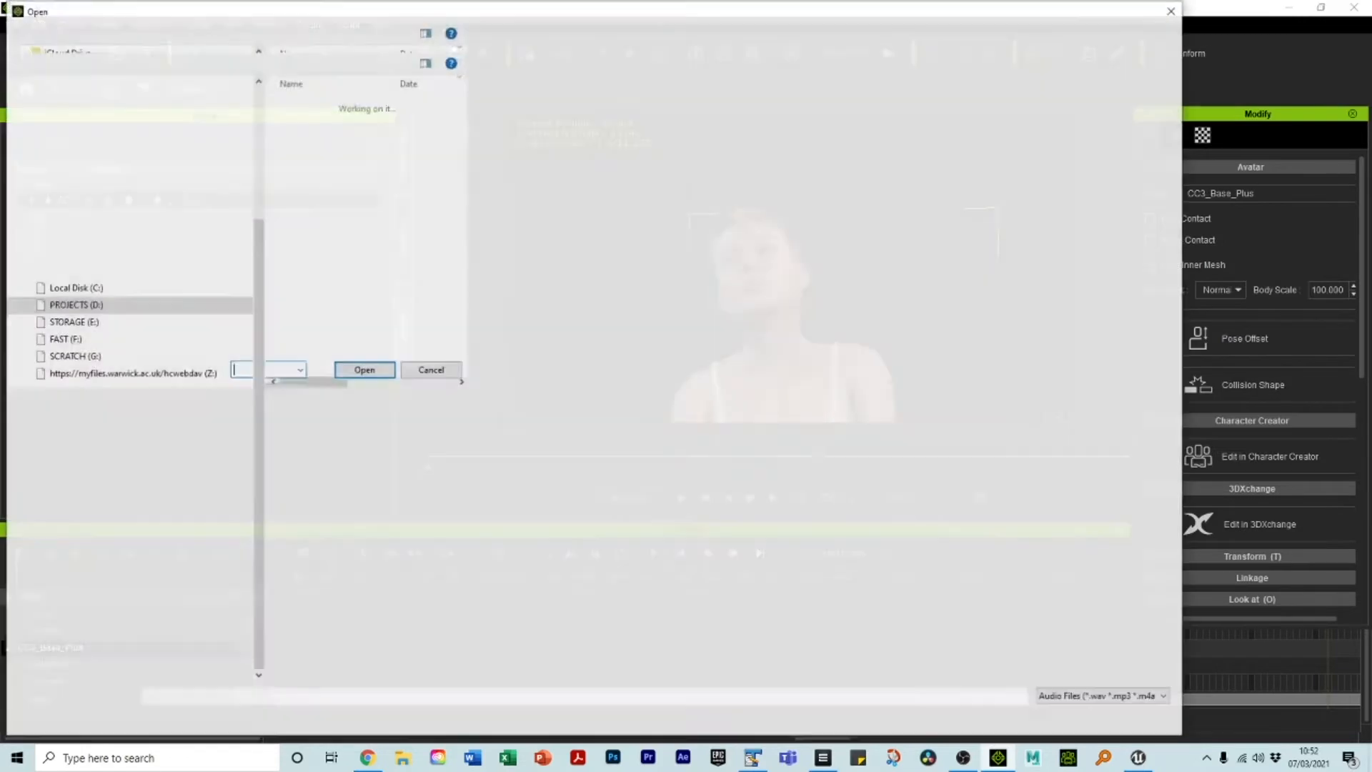
pyautogui.click(1141, 720)
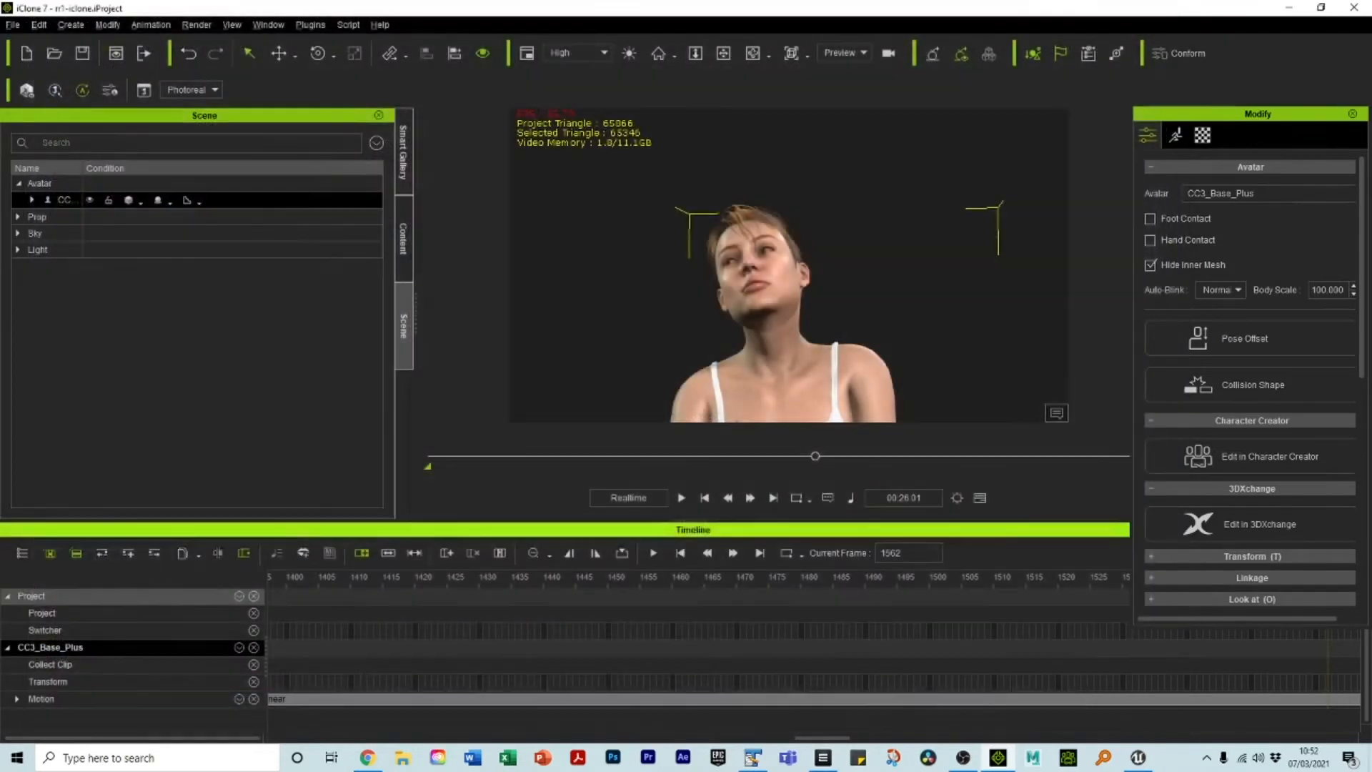
# Find the audio export command and run Export Audio for the project's recorded sound
pyautogui.click(151, 25)
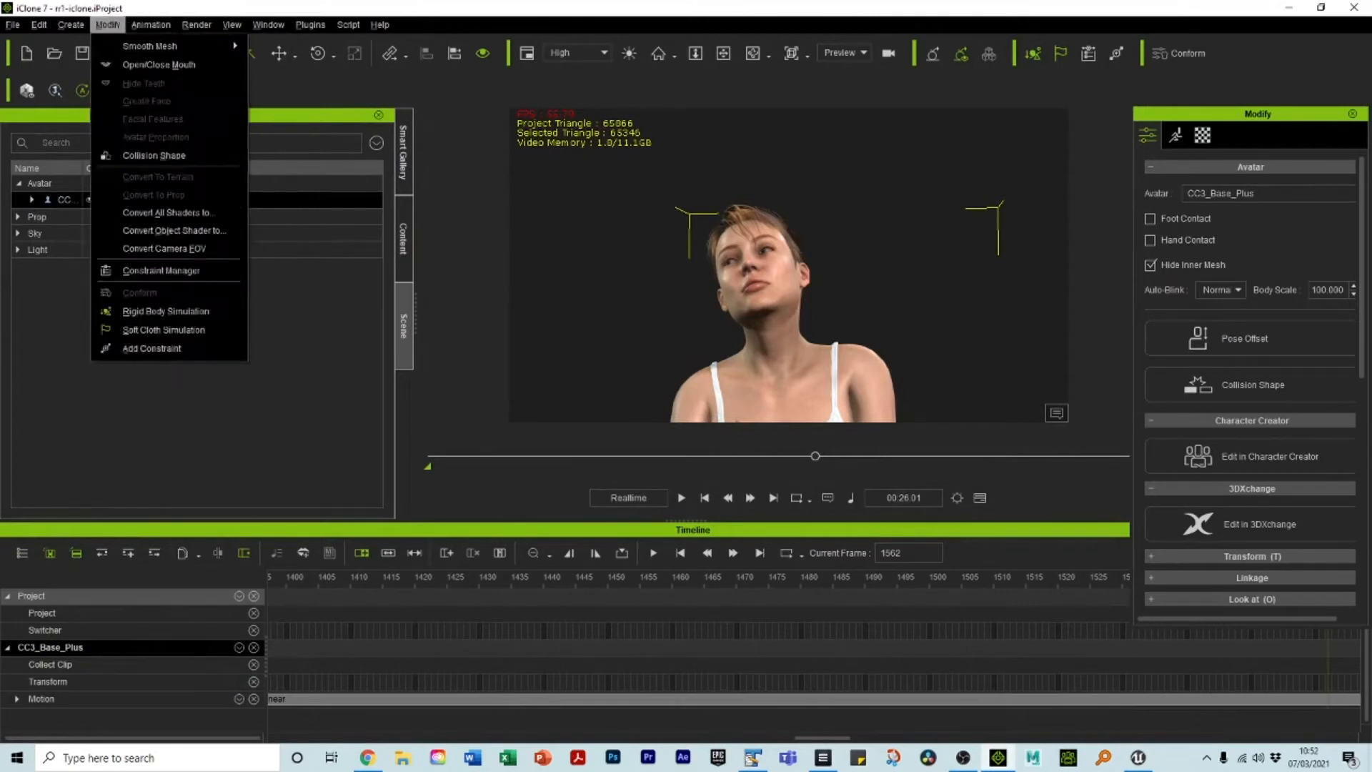
pyautogui.moveTo(12, 25)
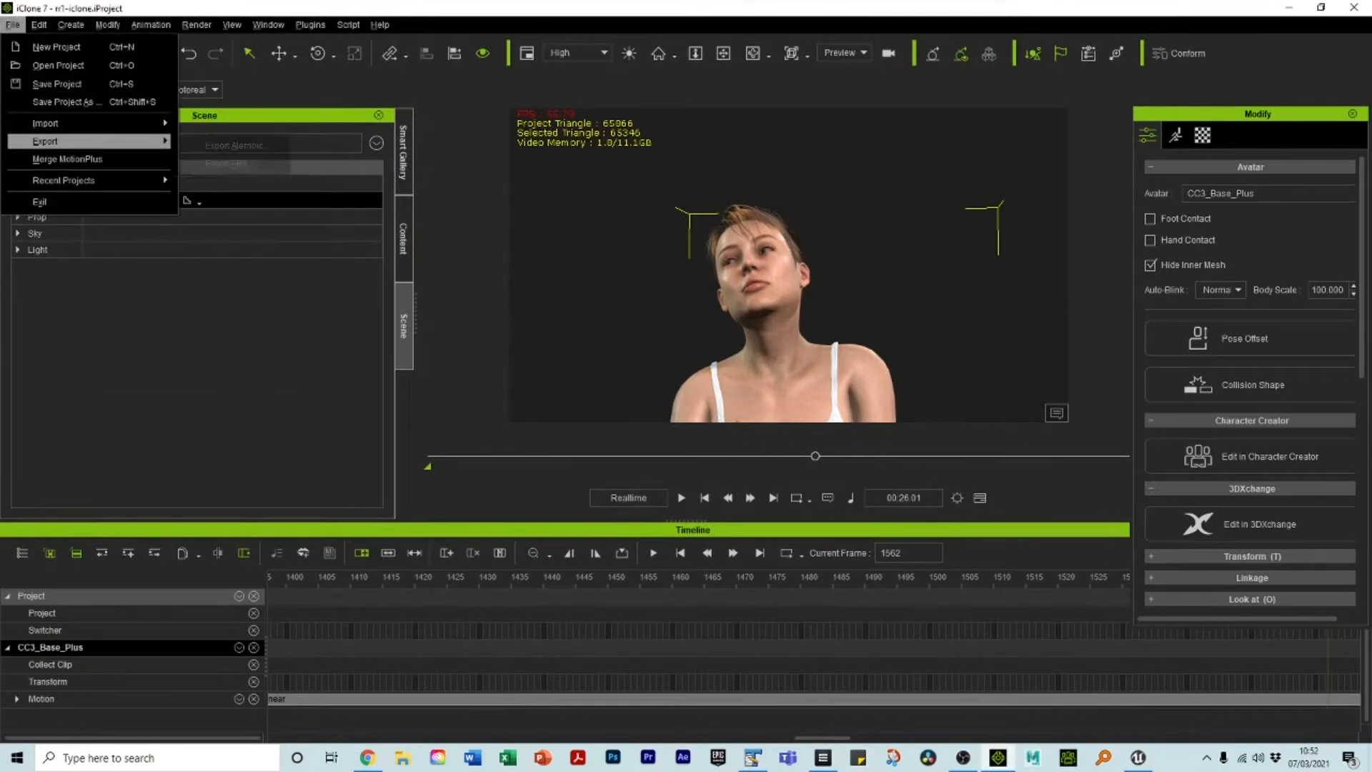
pyautogui.moveTo(150, 24)
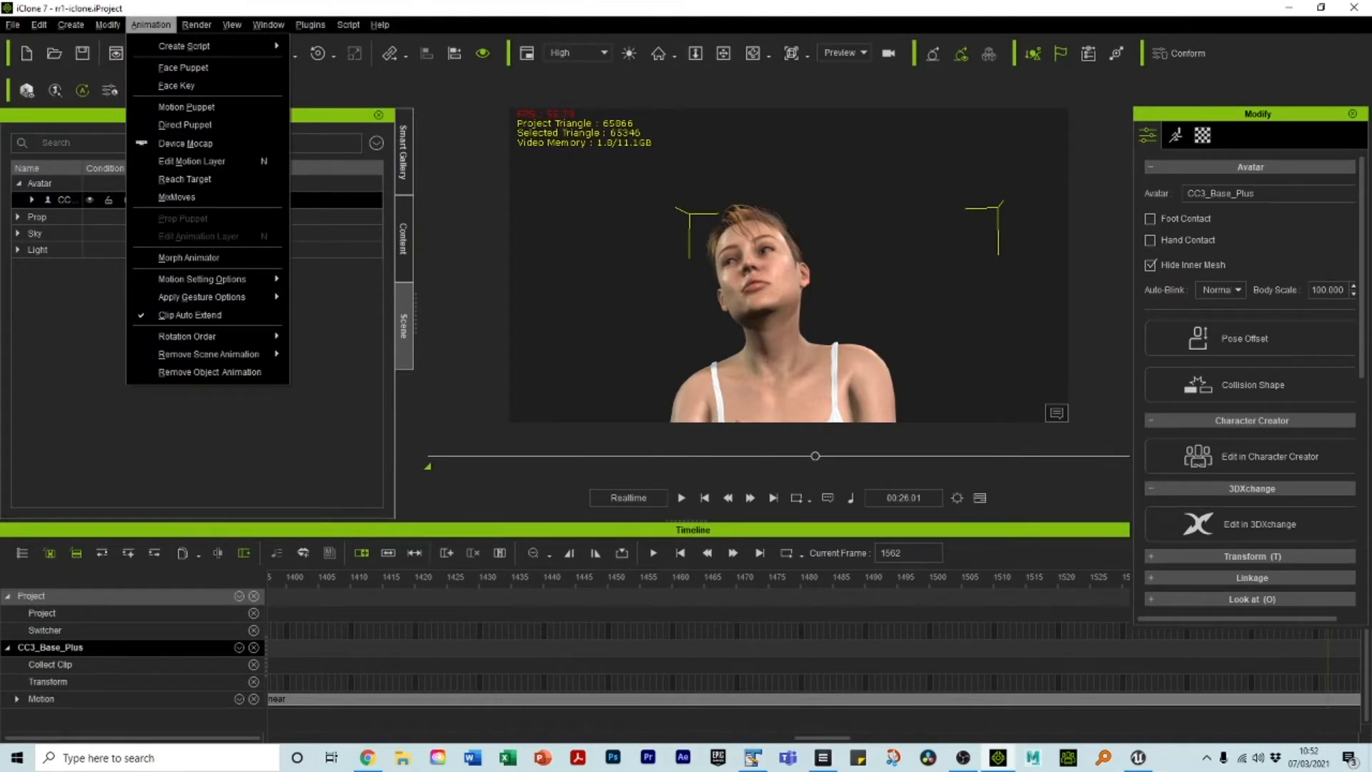
pyautogui.moveTo(184, 45)
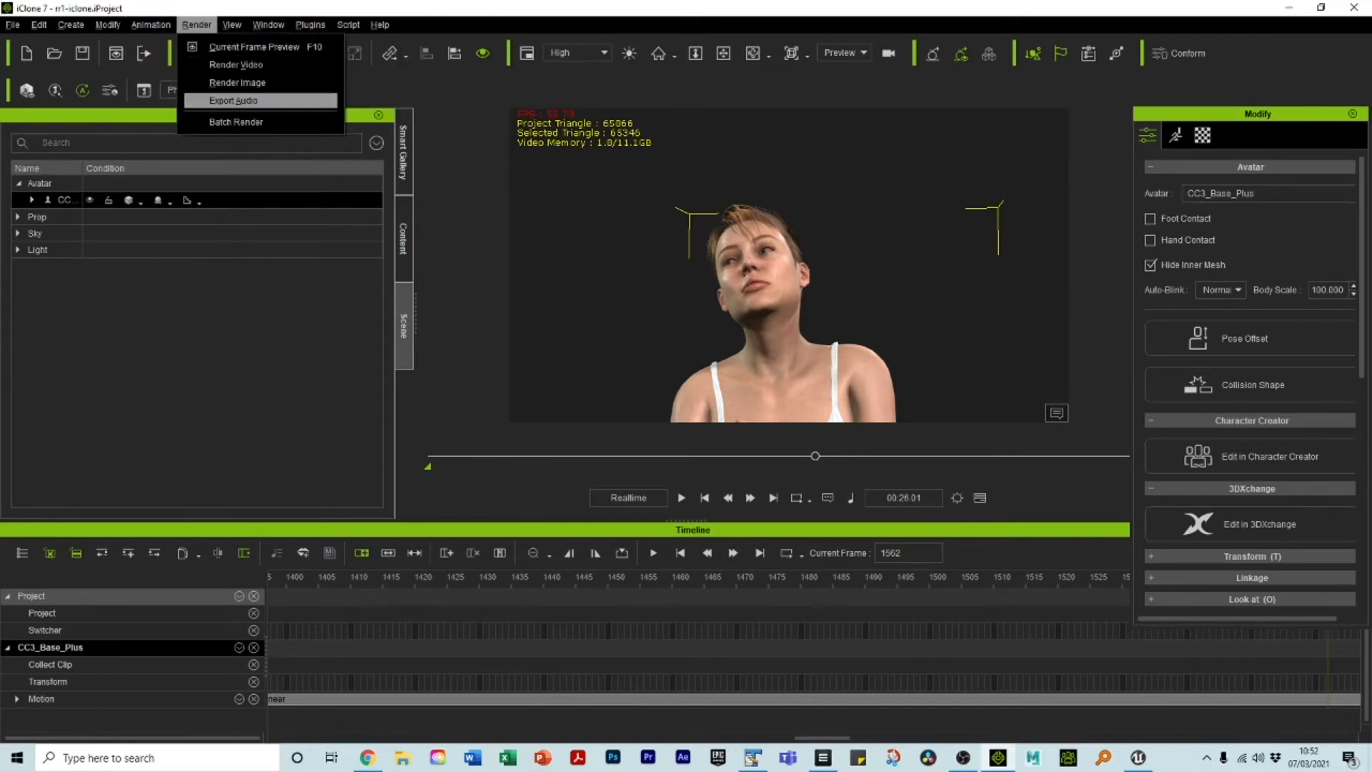
pyautogui.click(235, 101)
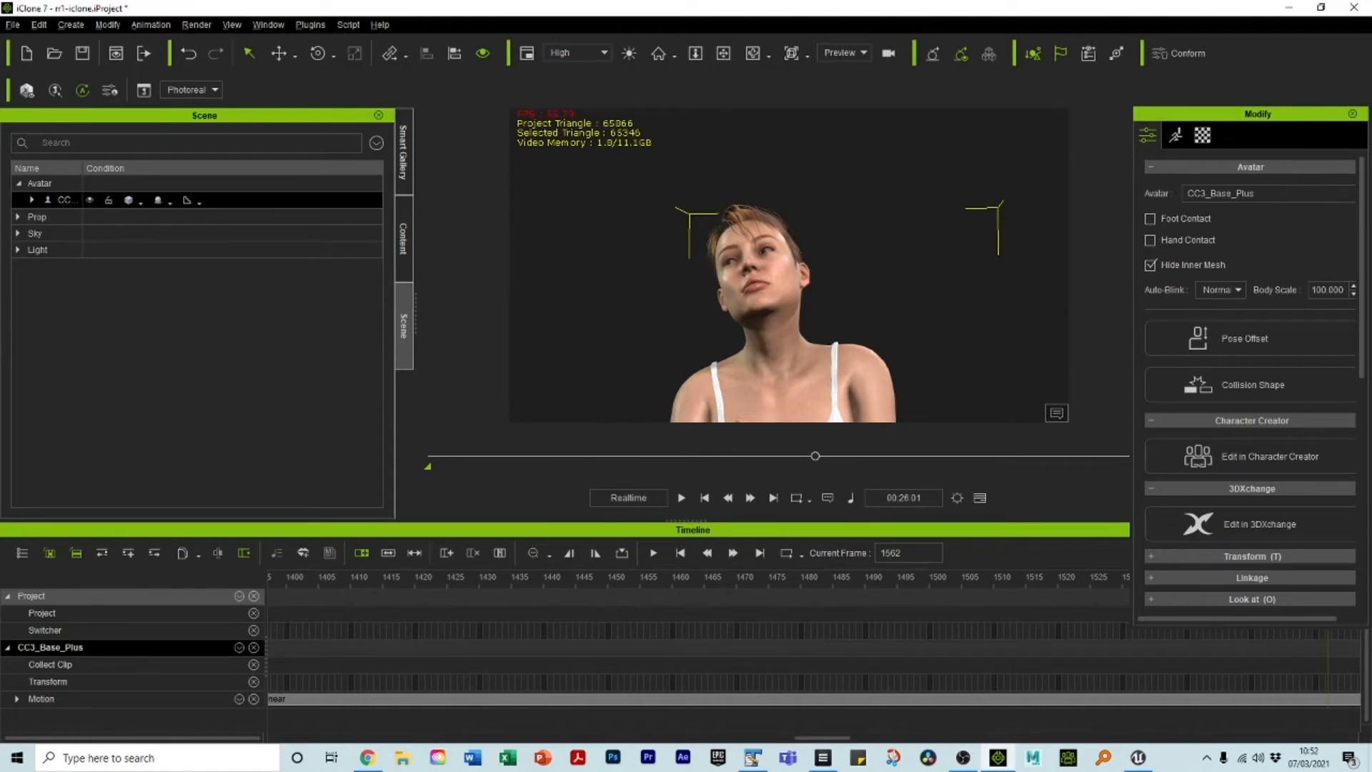
pyautogui.click(197, 25)
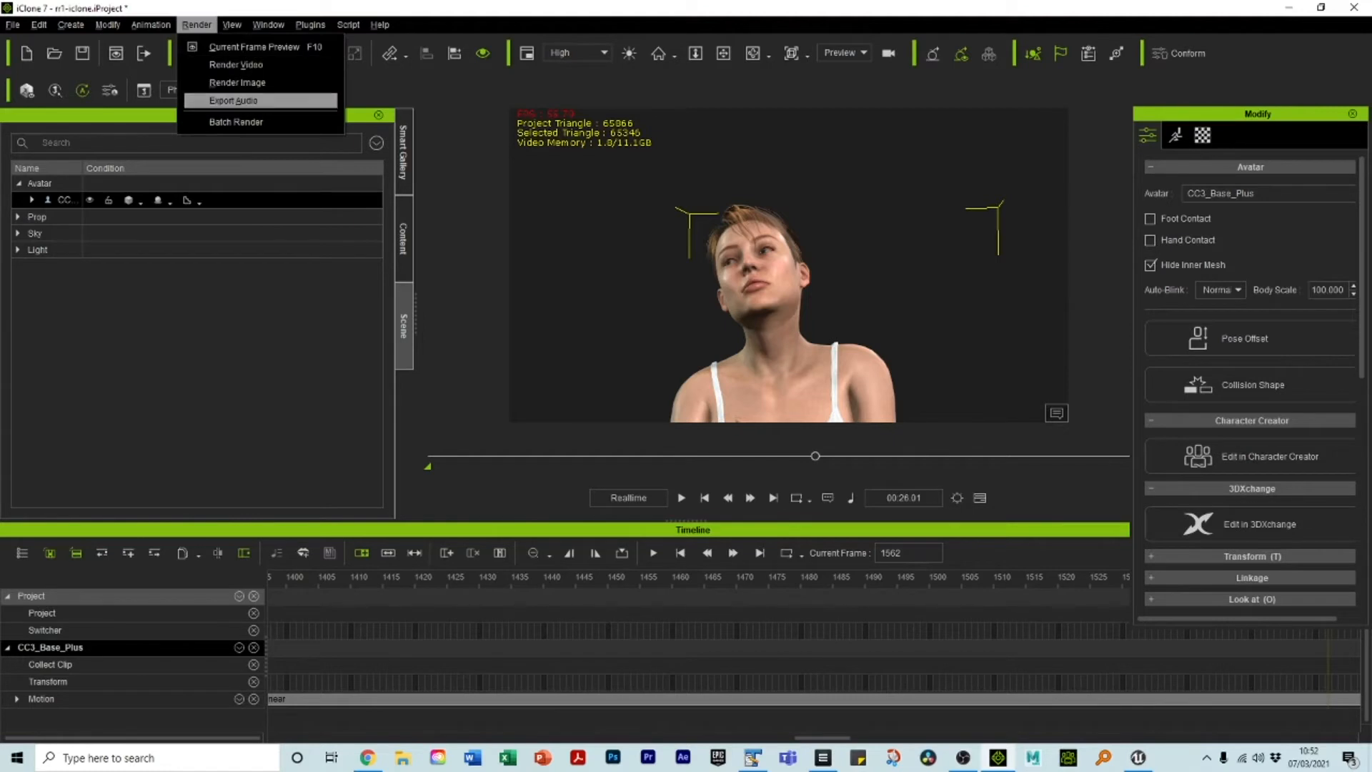
pyautogui.click(234, 101)
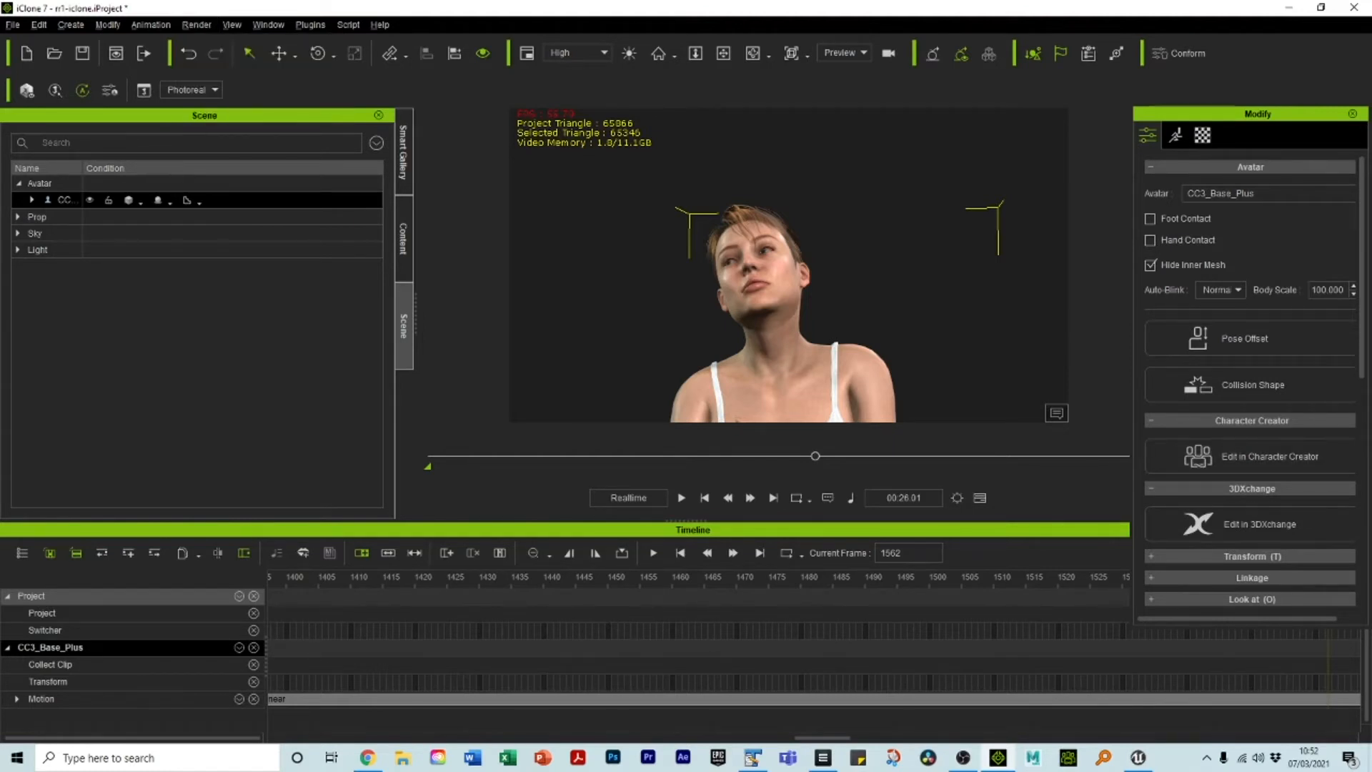
# Restrict the WAV audio export to the frame range 1 to 1562
pyautogui.click(1353, 115)
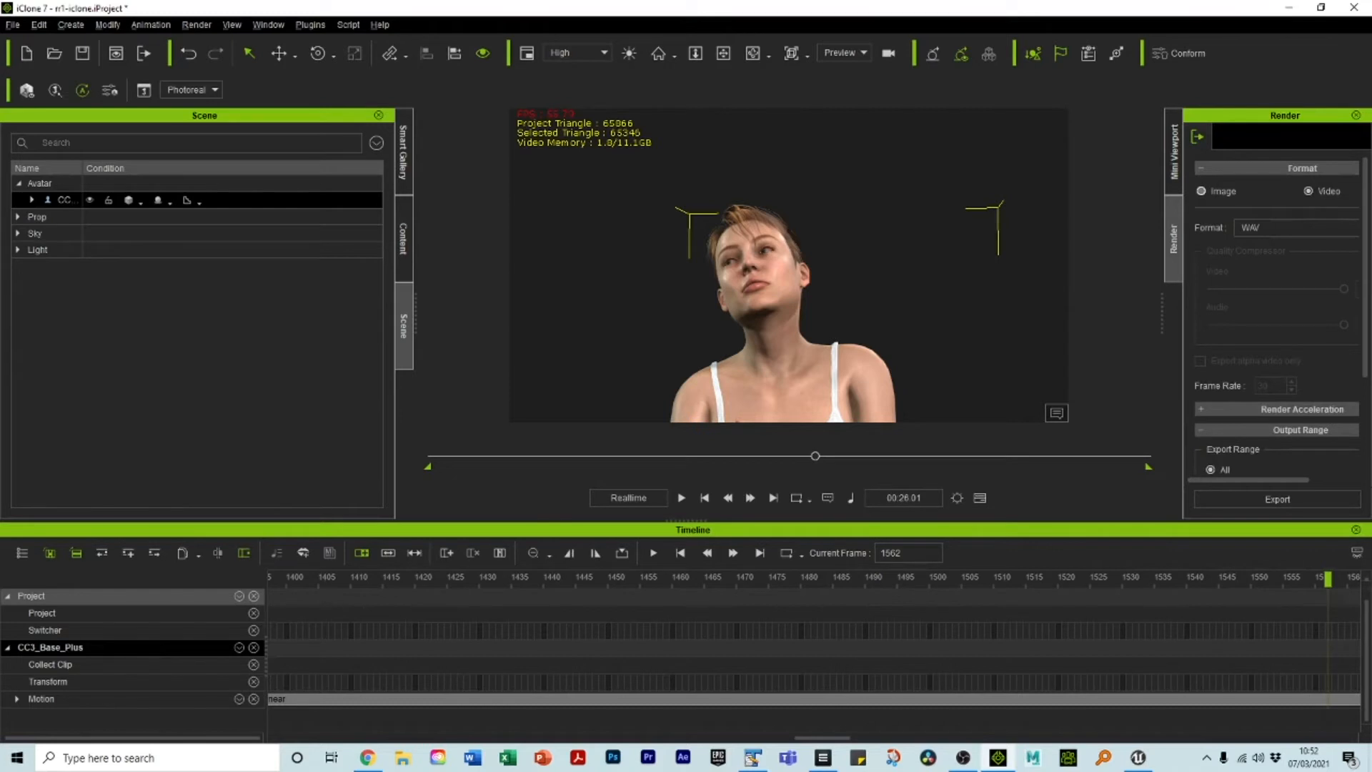
pyautogui.moveTo(1261, 115); pyautogui.dragTo(1262, 113)
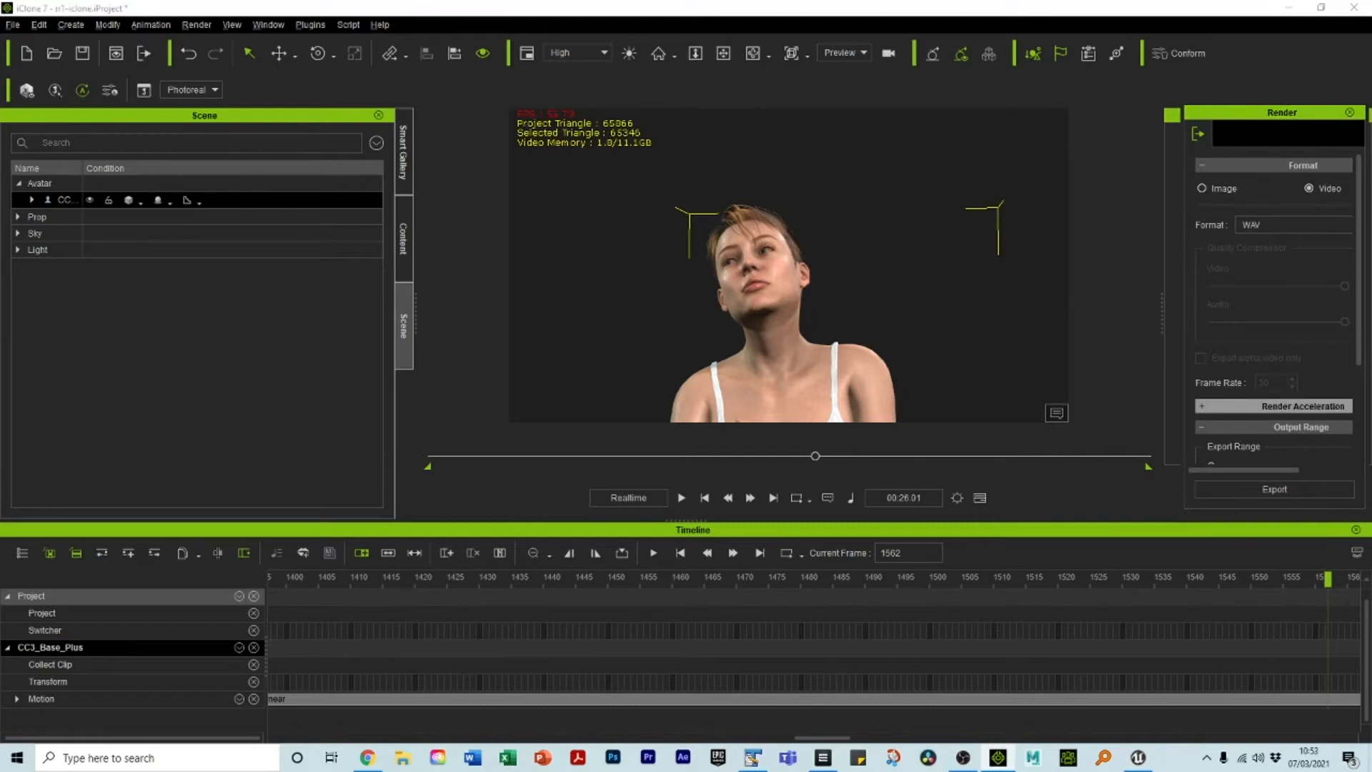
pyautogui.scroll(-2, 1274, 321)
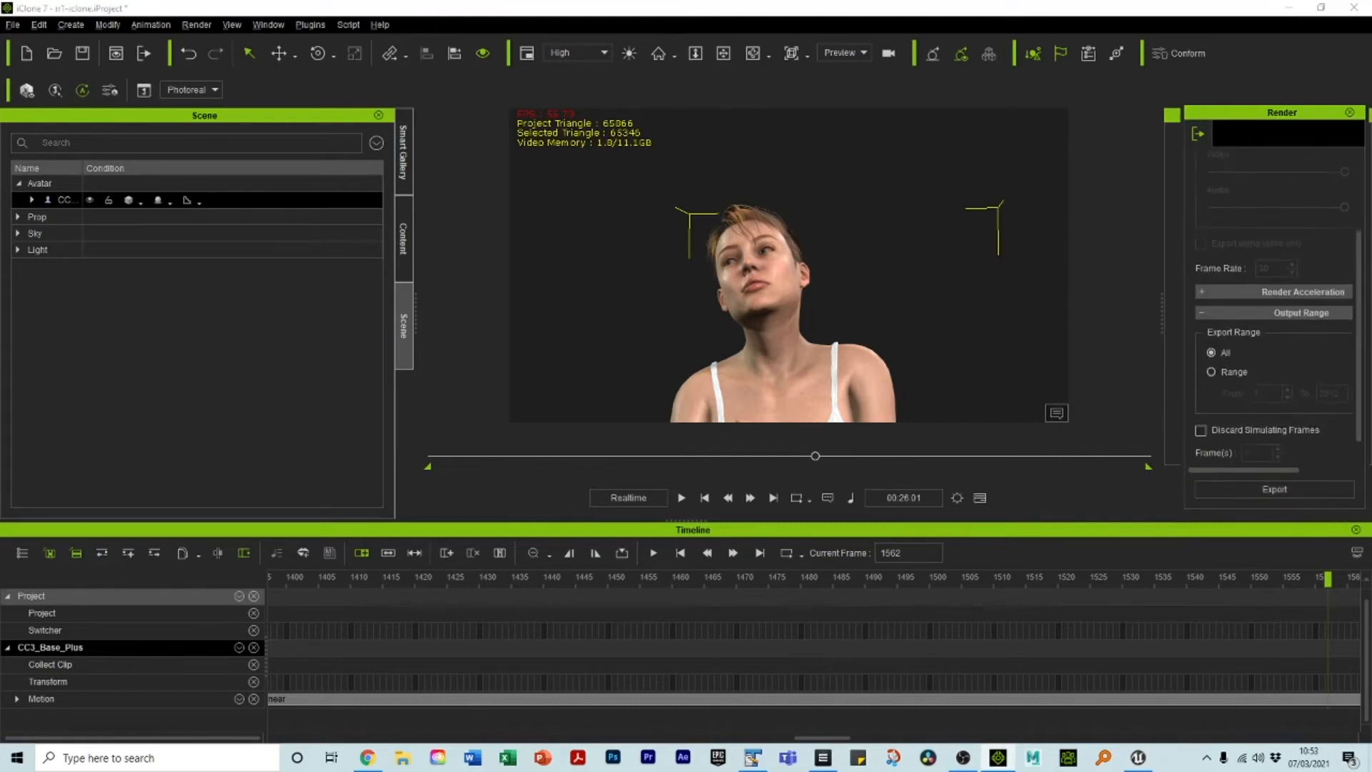
pyautogui.click(1211, 371)
pyautogui.doubleClick(1329, 394)
pyautogui.write('1')
pyautogui.scroll(-1, 1275, 308)
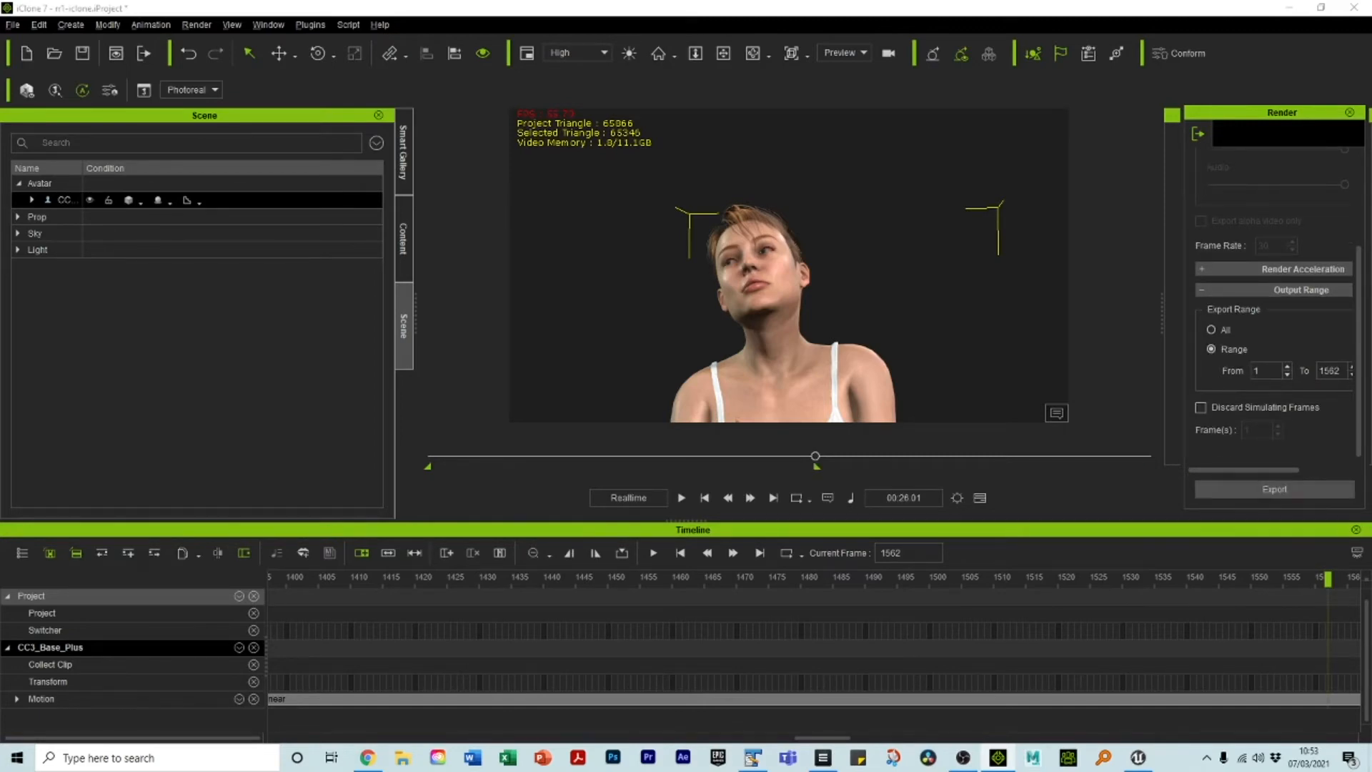
# Export the audio as a WAV file named test_audio1 into D:\UNREAL\ICLONE\iclone_import\export_stuff
pyautogui.click(1274, 489)
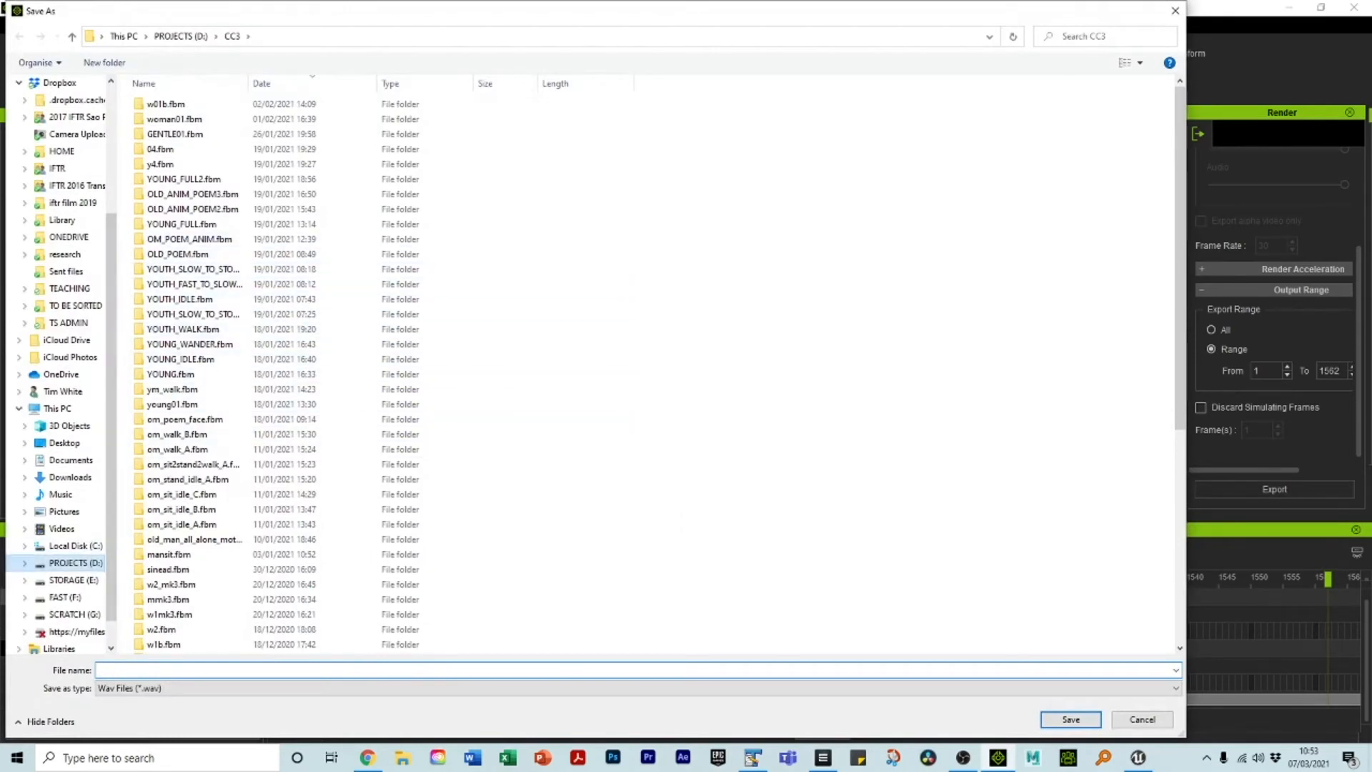
pyautogui.click(75, 563)
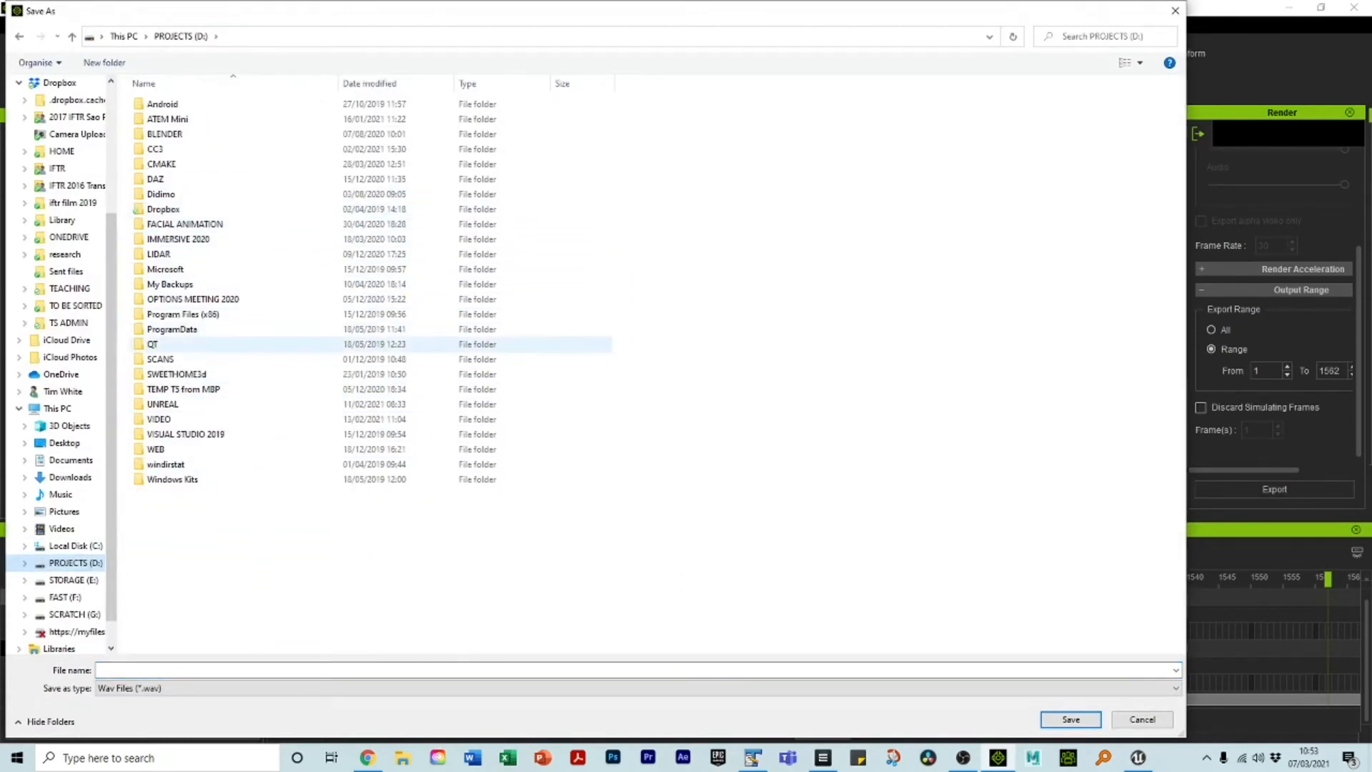
pyautogui.doubleClick(163, 404)
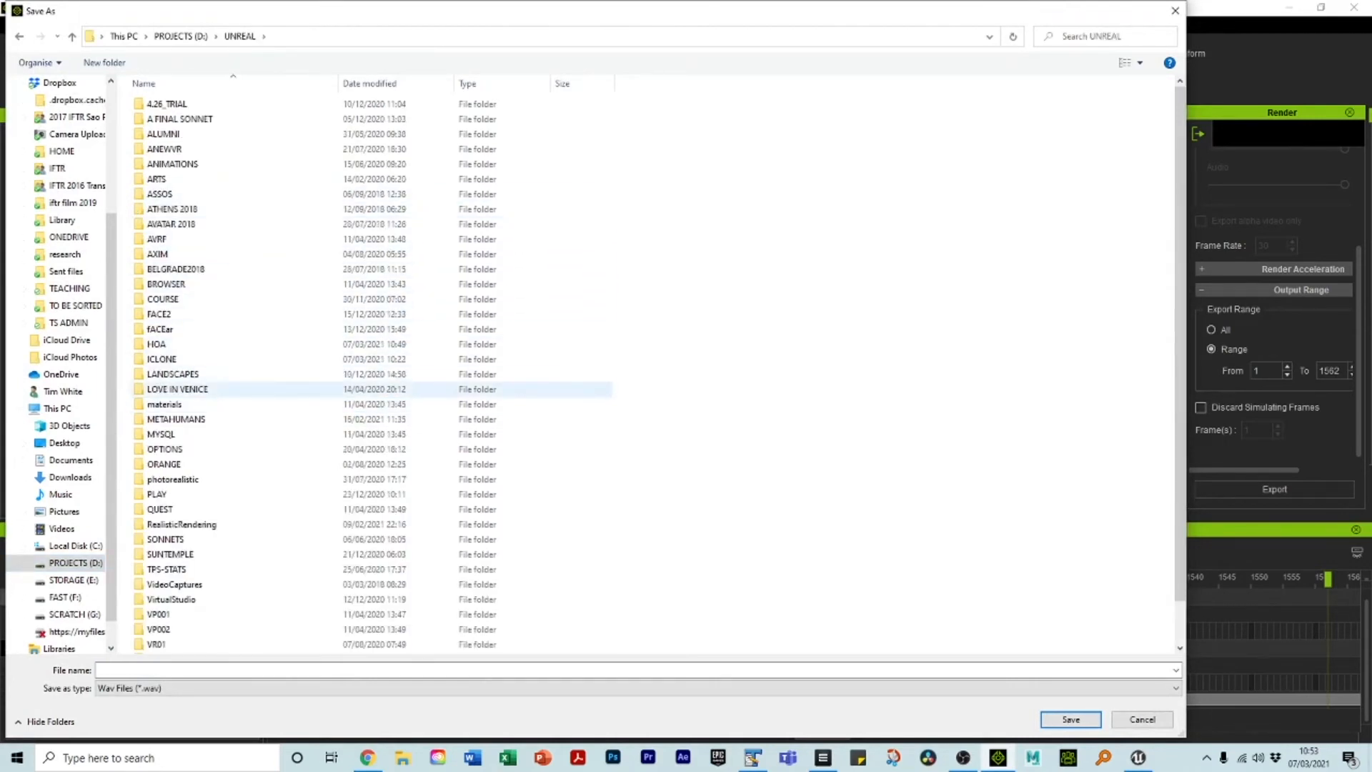
pyautogui.click(163, 360)
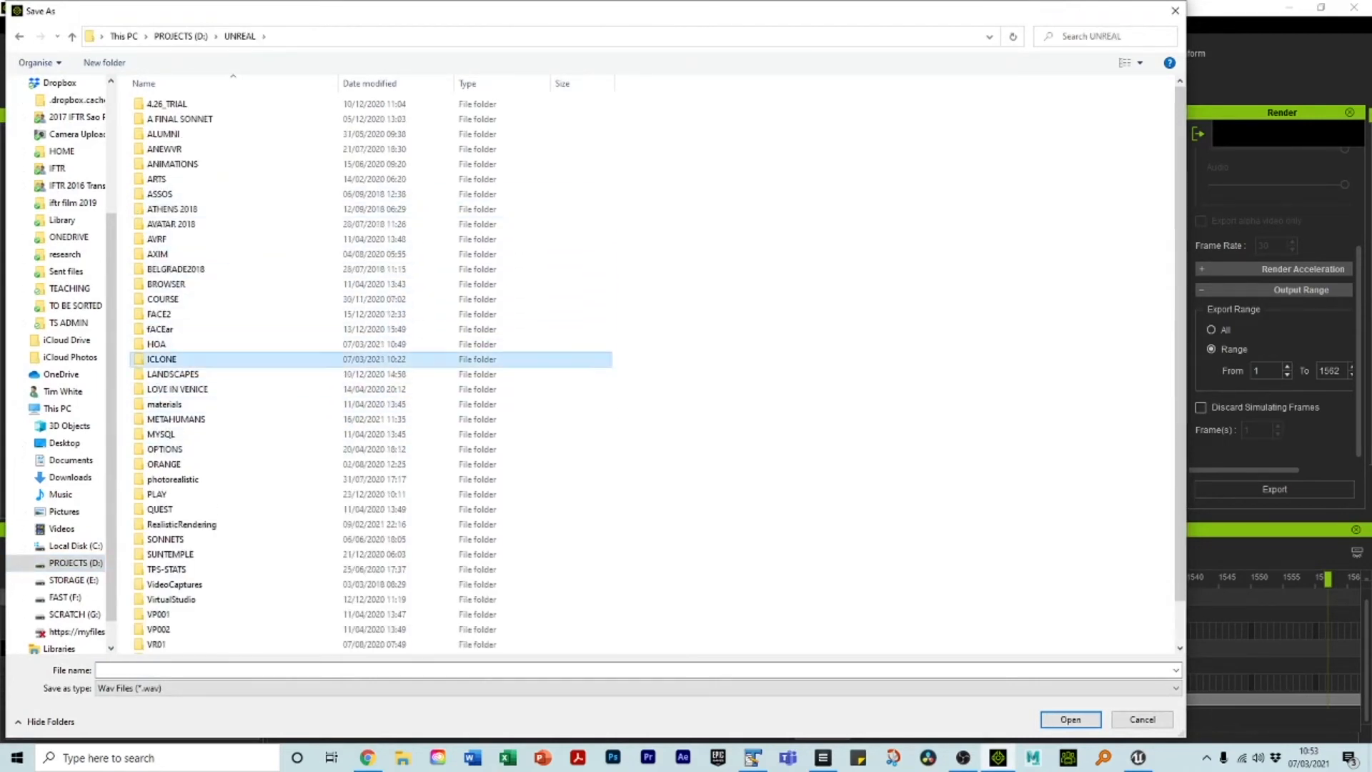
pyautogui.doubleClick(163, 359)
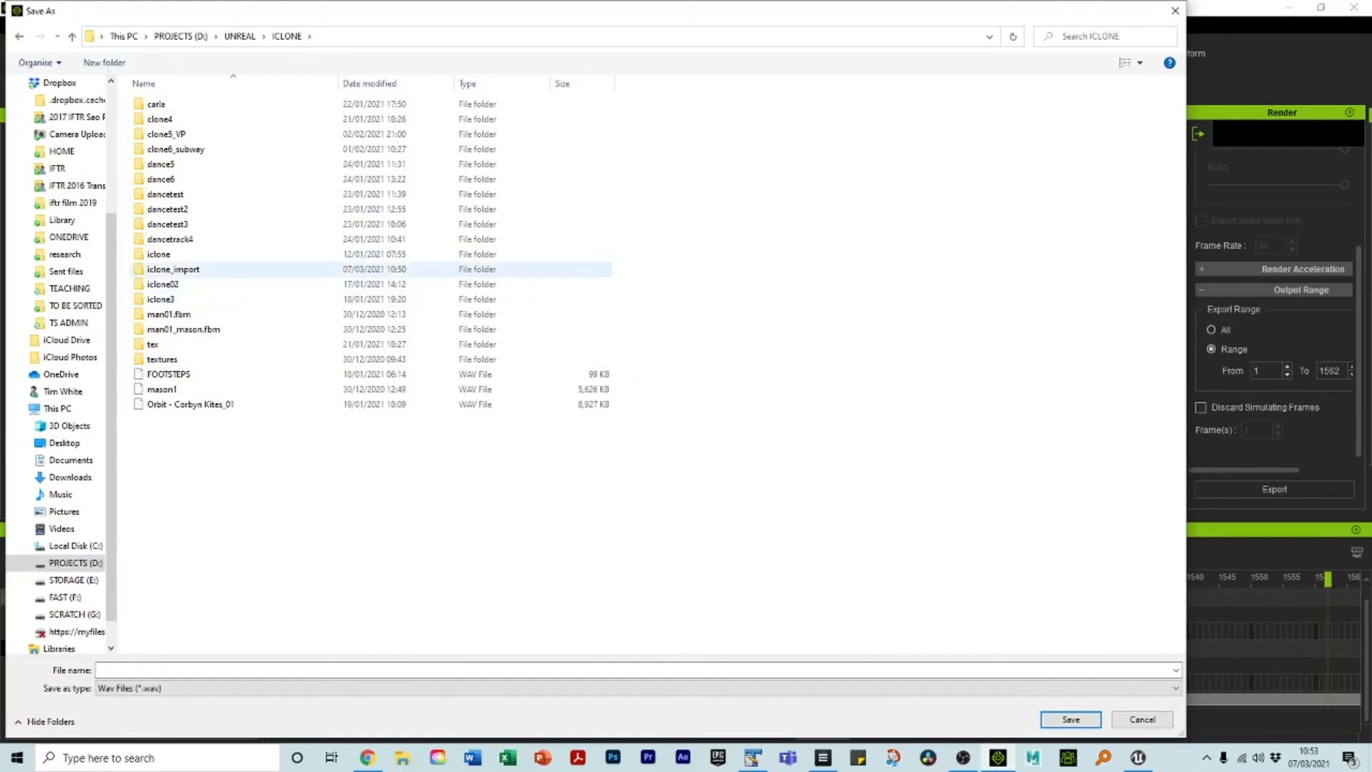
pyautogui.doubleClick(173, 269)
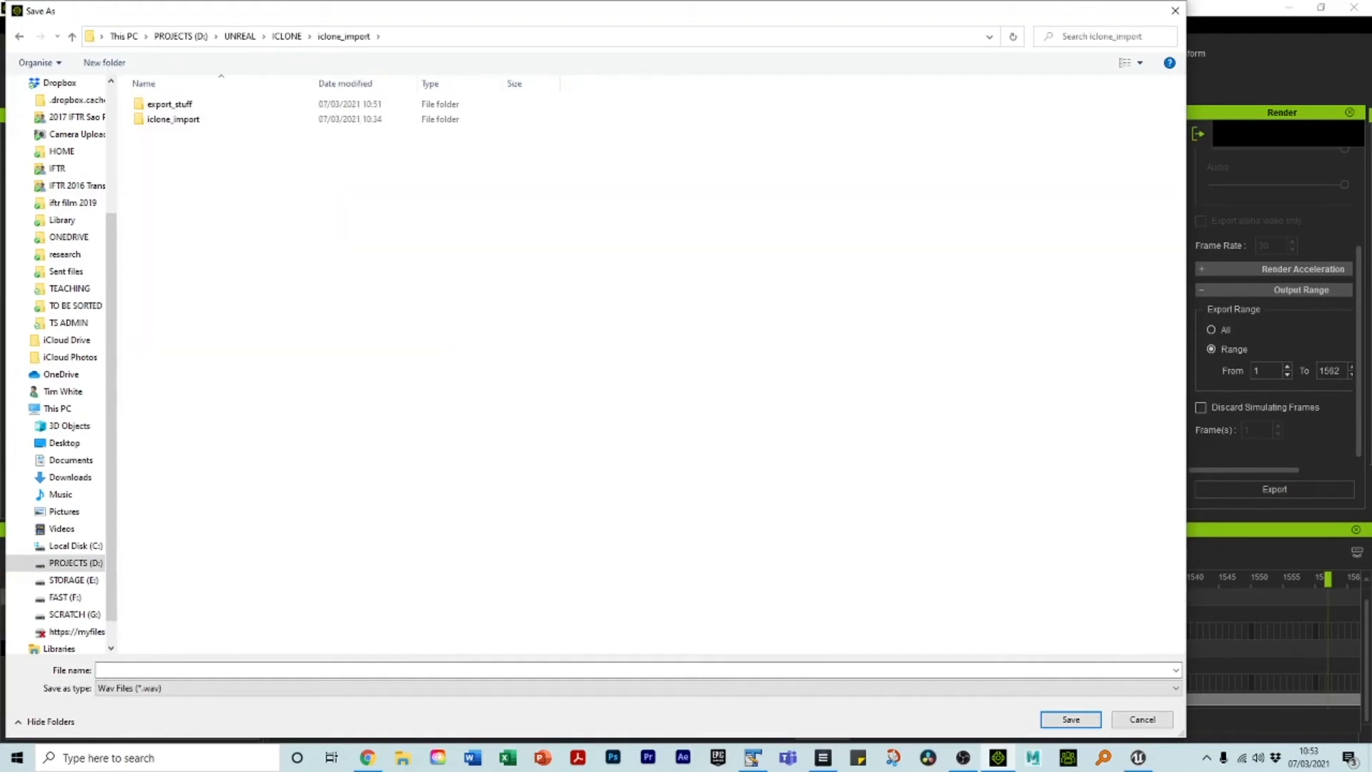
pyautogui.doubleClick(169, 104)
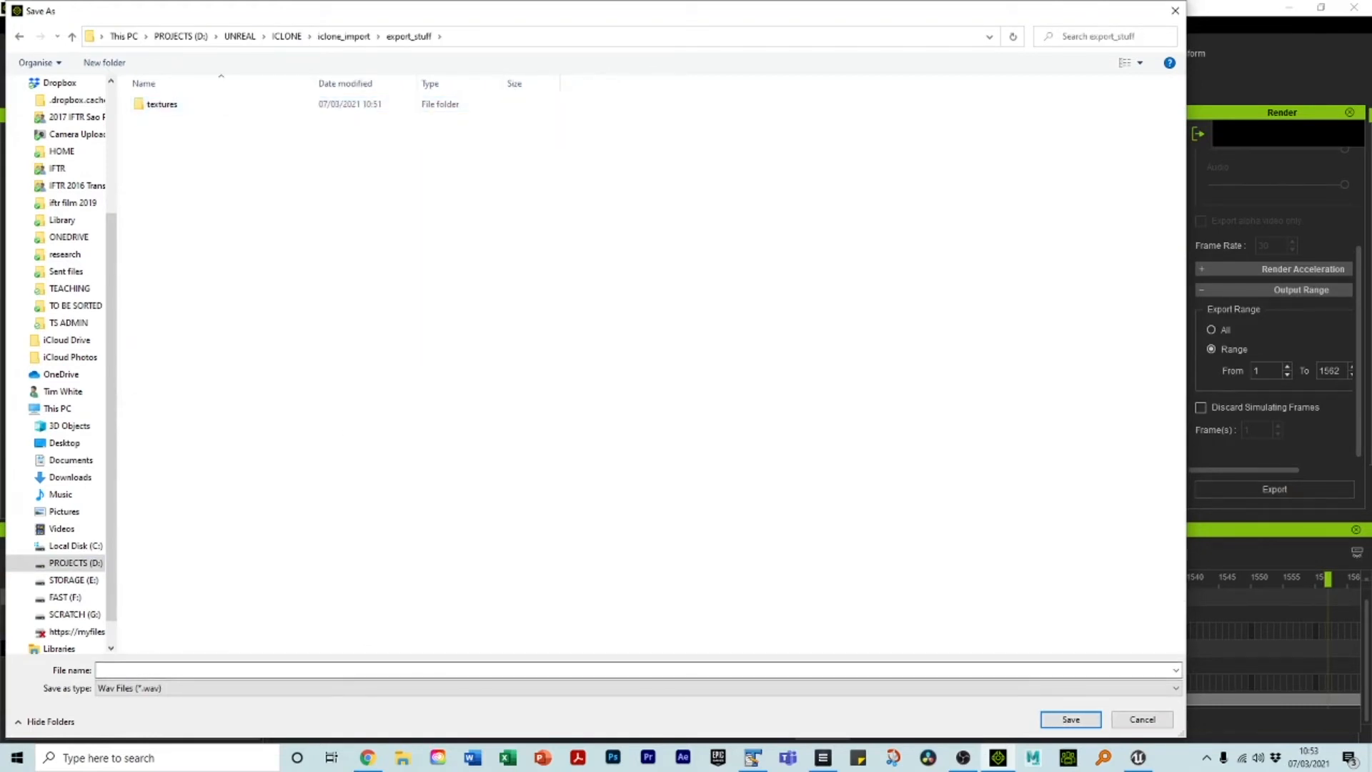
pyautogui.write('tes')
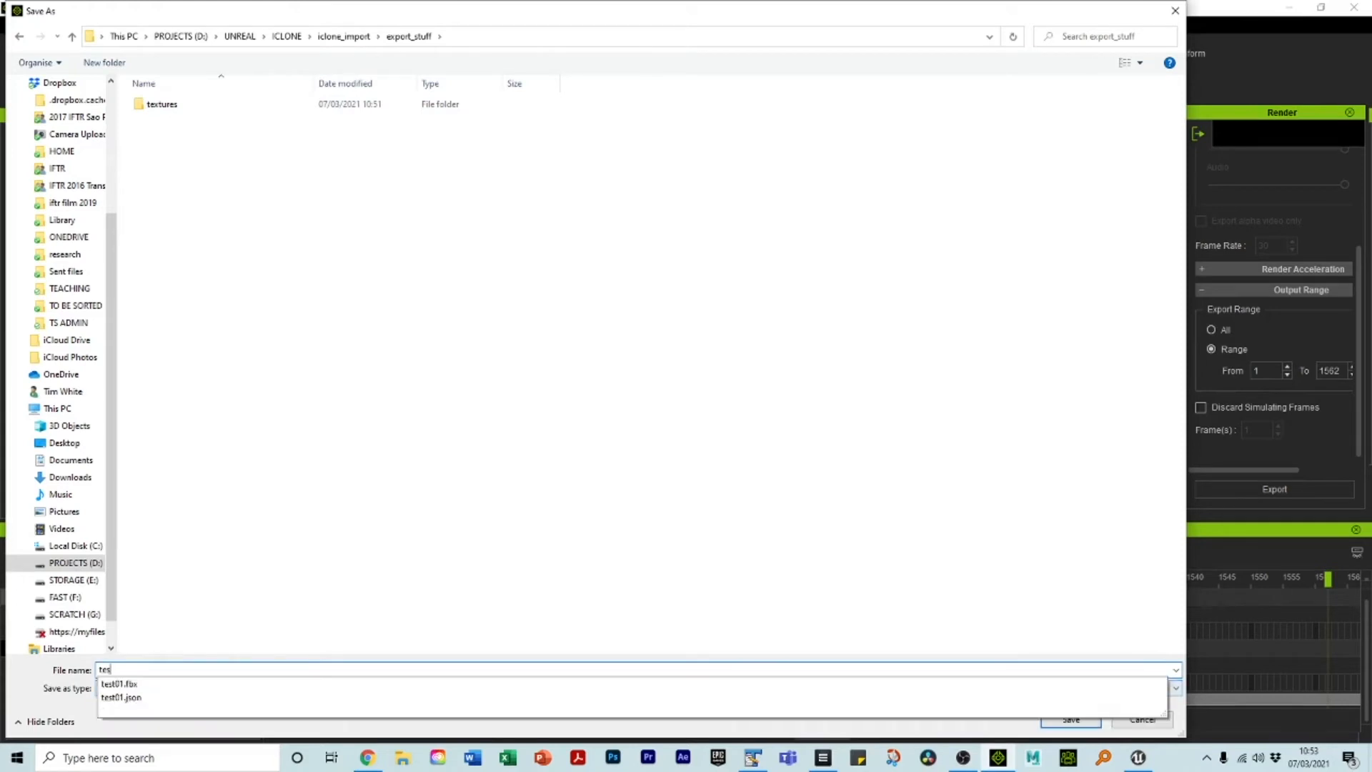
pyautogui.write('t_audio1')
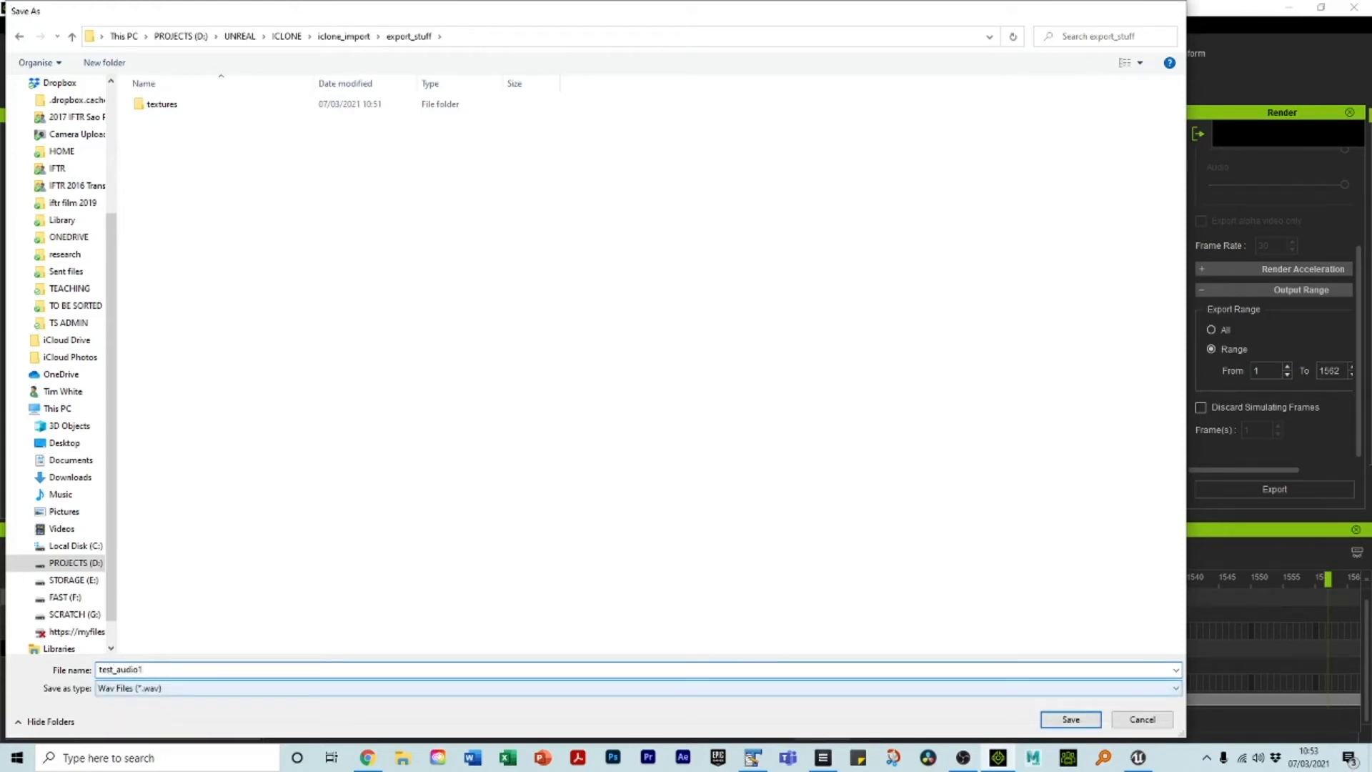
pyautogui.press('Return')
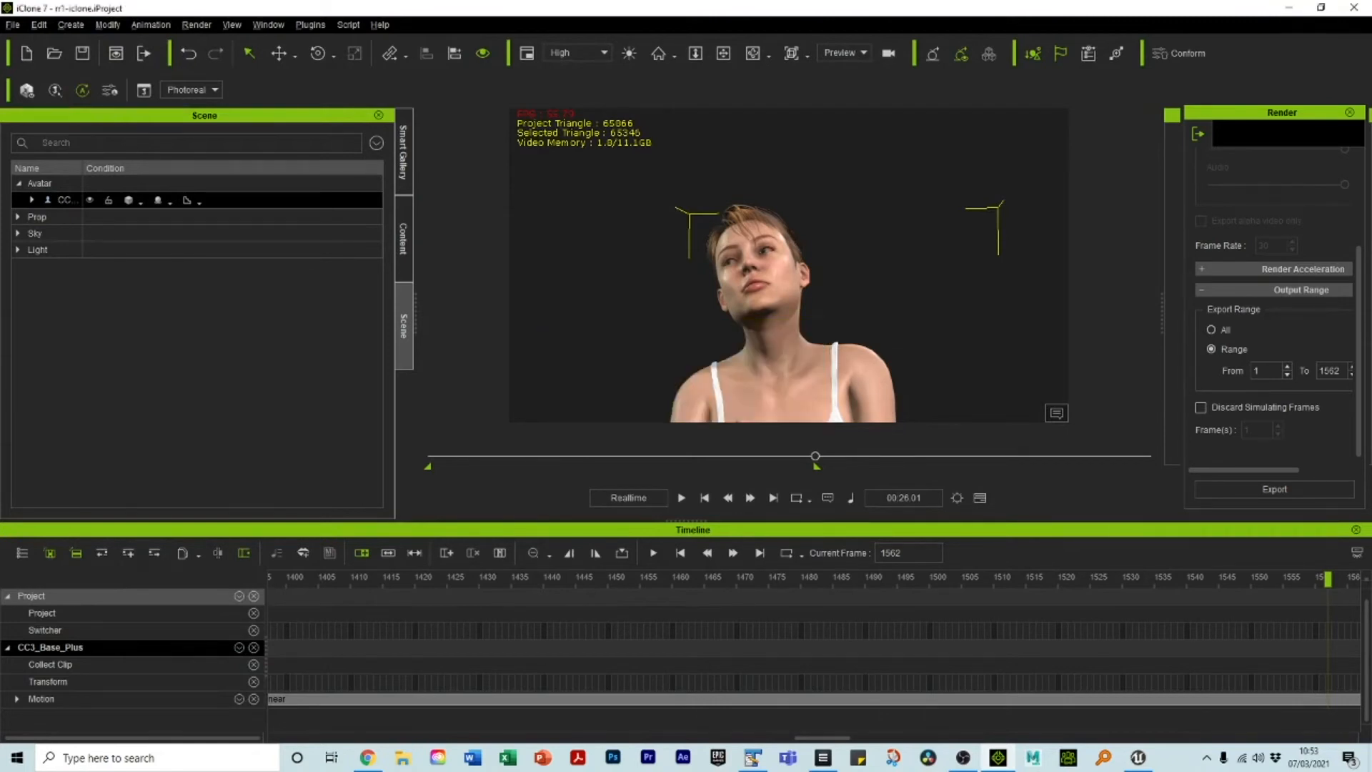
# Switch to the Unreal Editor, create a folder named test01 in Content, and open it
pyautogui.click(1354, 7)
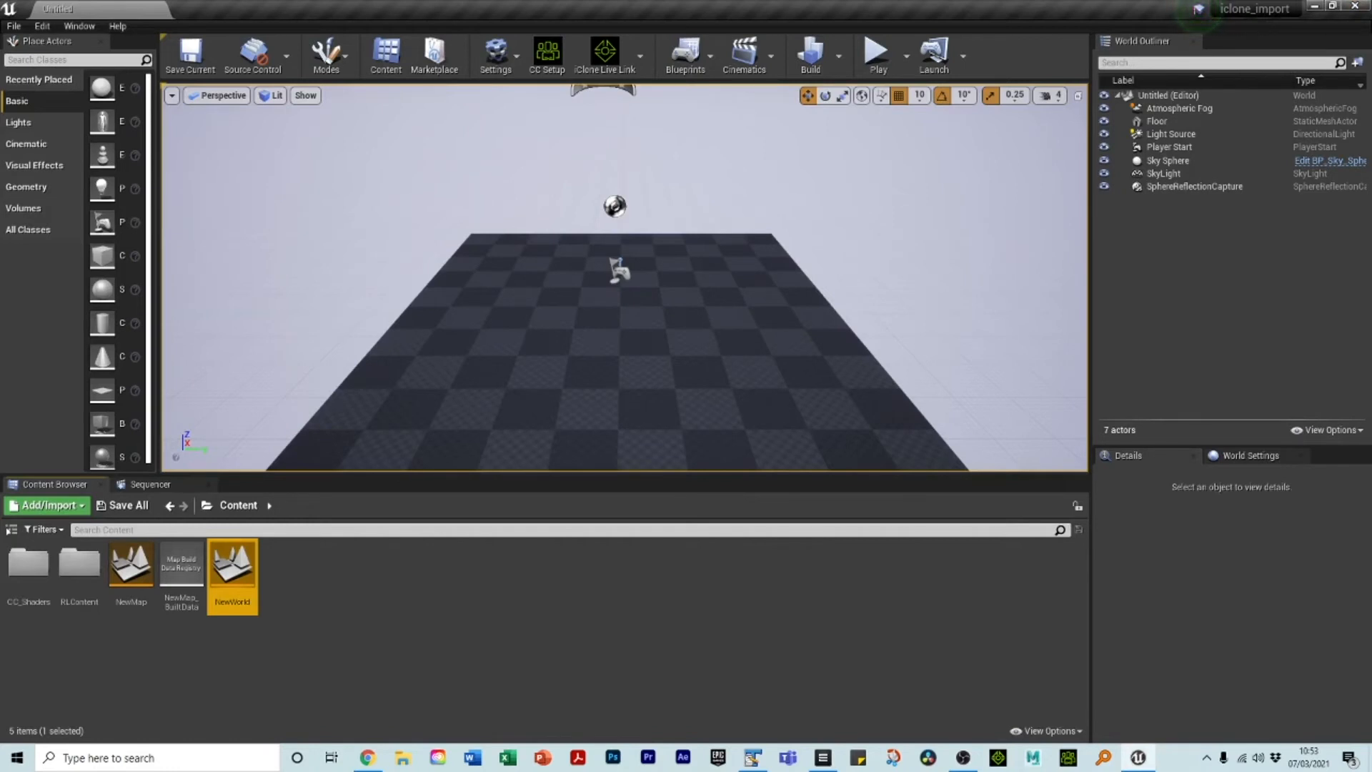
pyautogui.rightClick(372, 575)
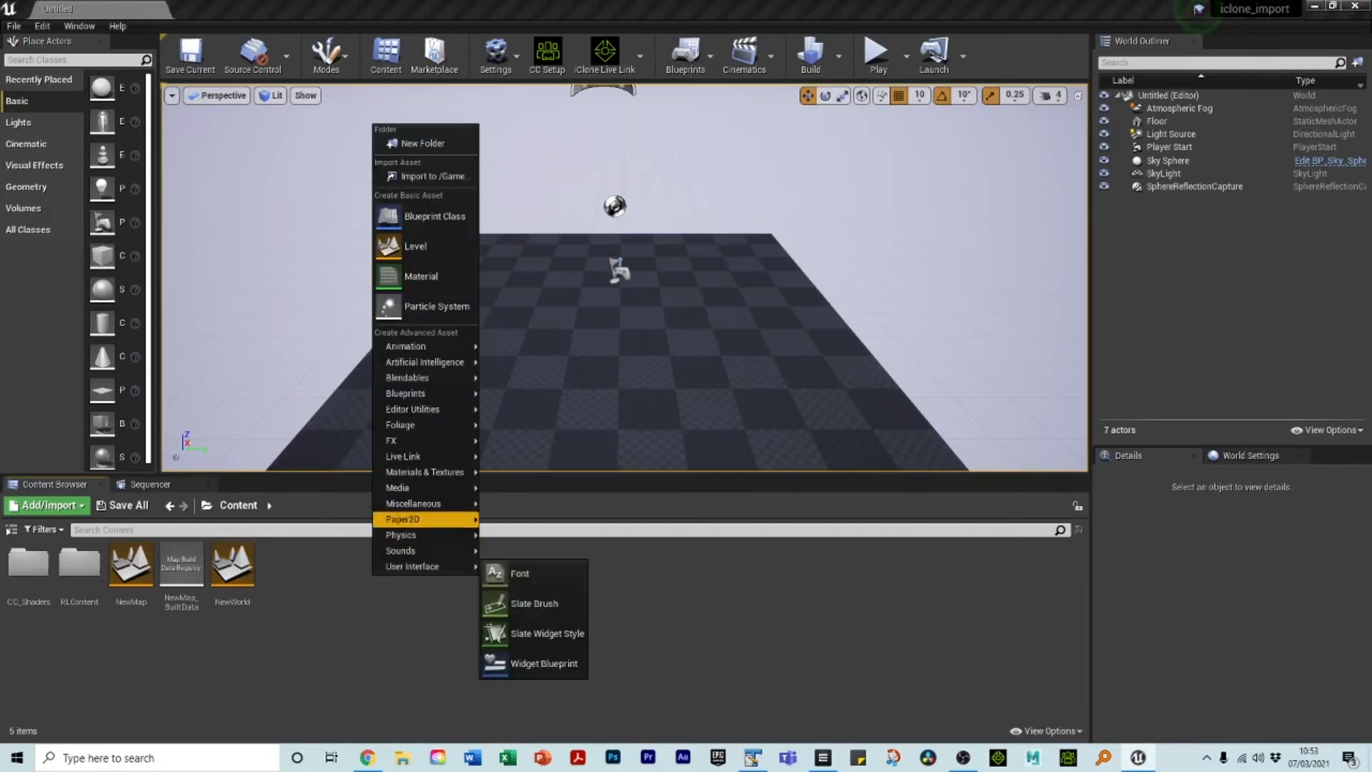
pyautogui.click(422, 143)
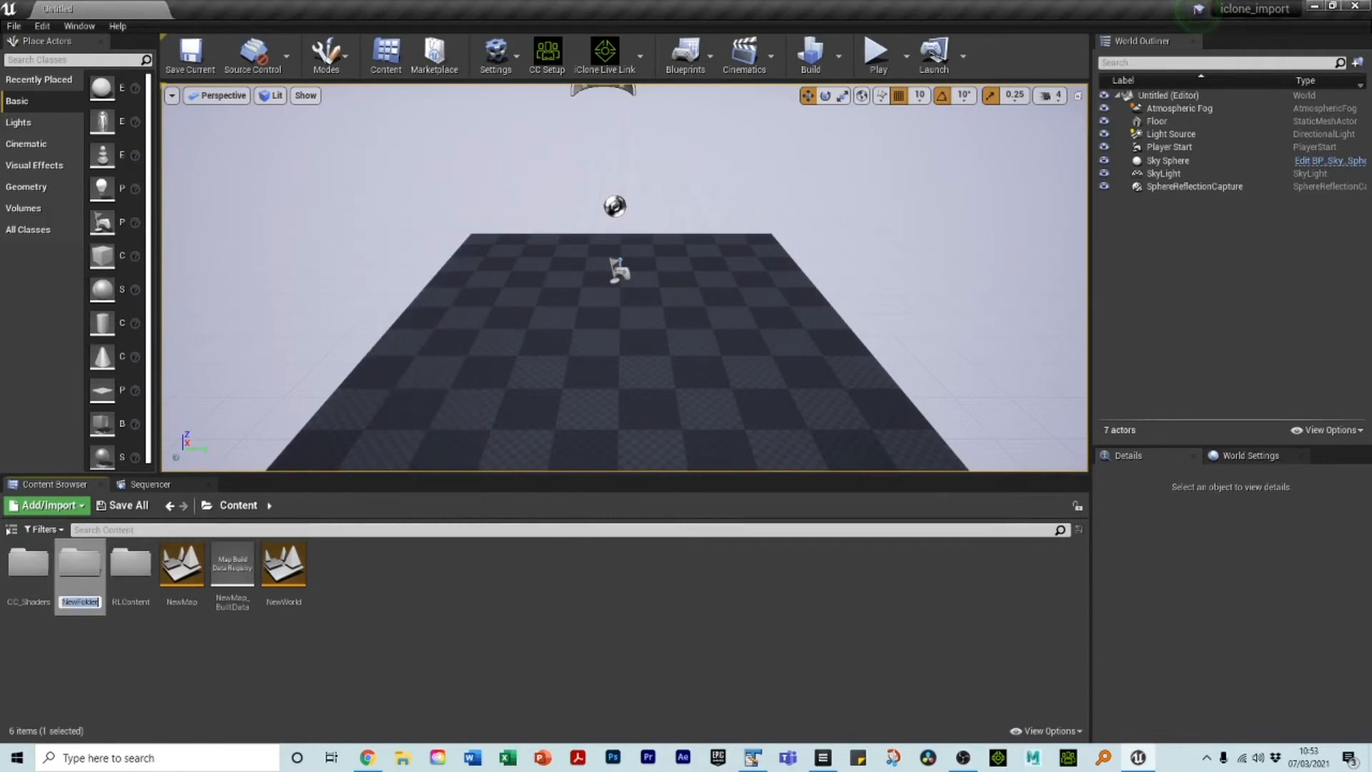
pyautogui.write('test01')
pyautogui.press('Return')
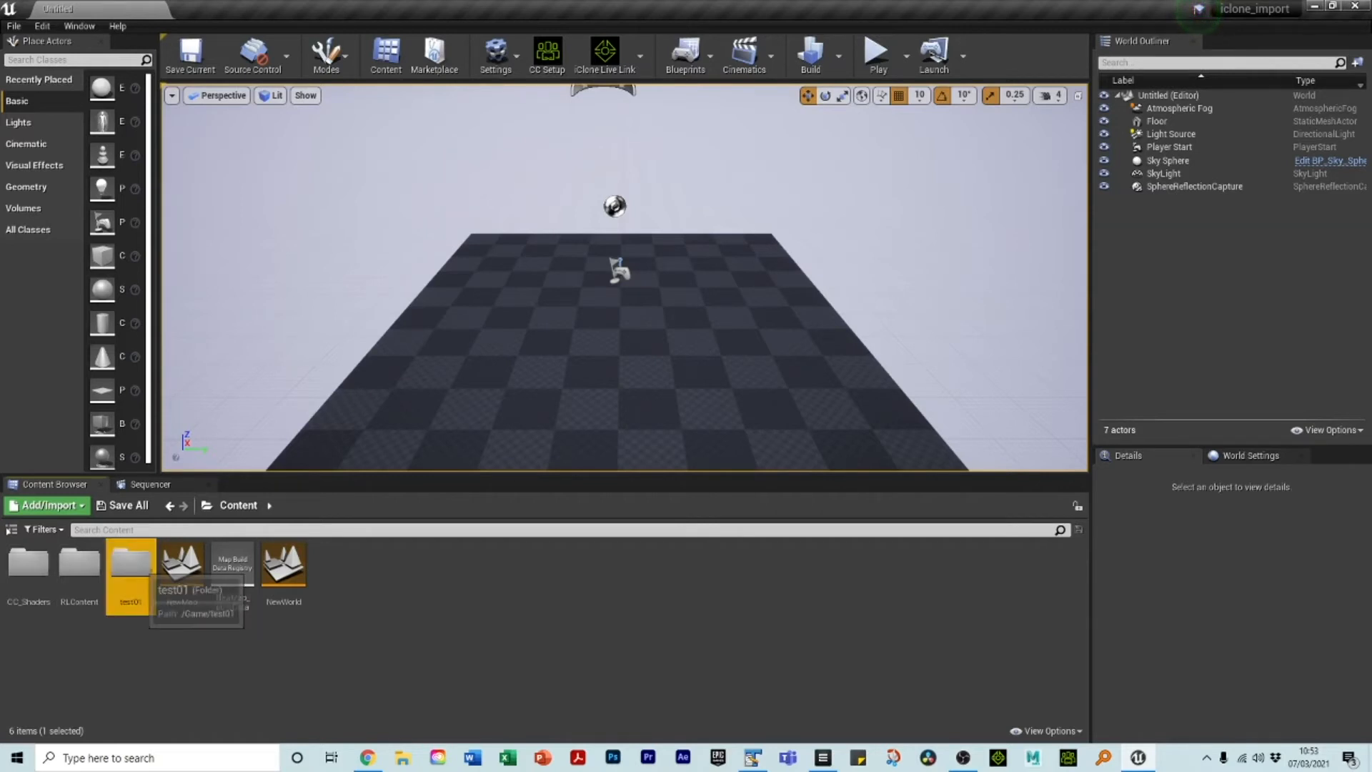
pyautogui.moveTo(139, 567); pyautogui.dragTo(135, 572)
pyautogui.doubleClick(135, 572)
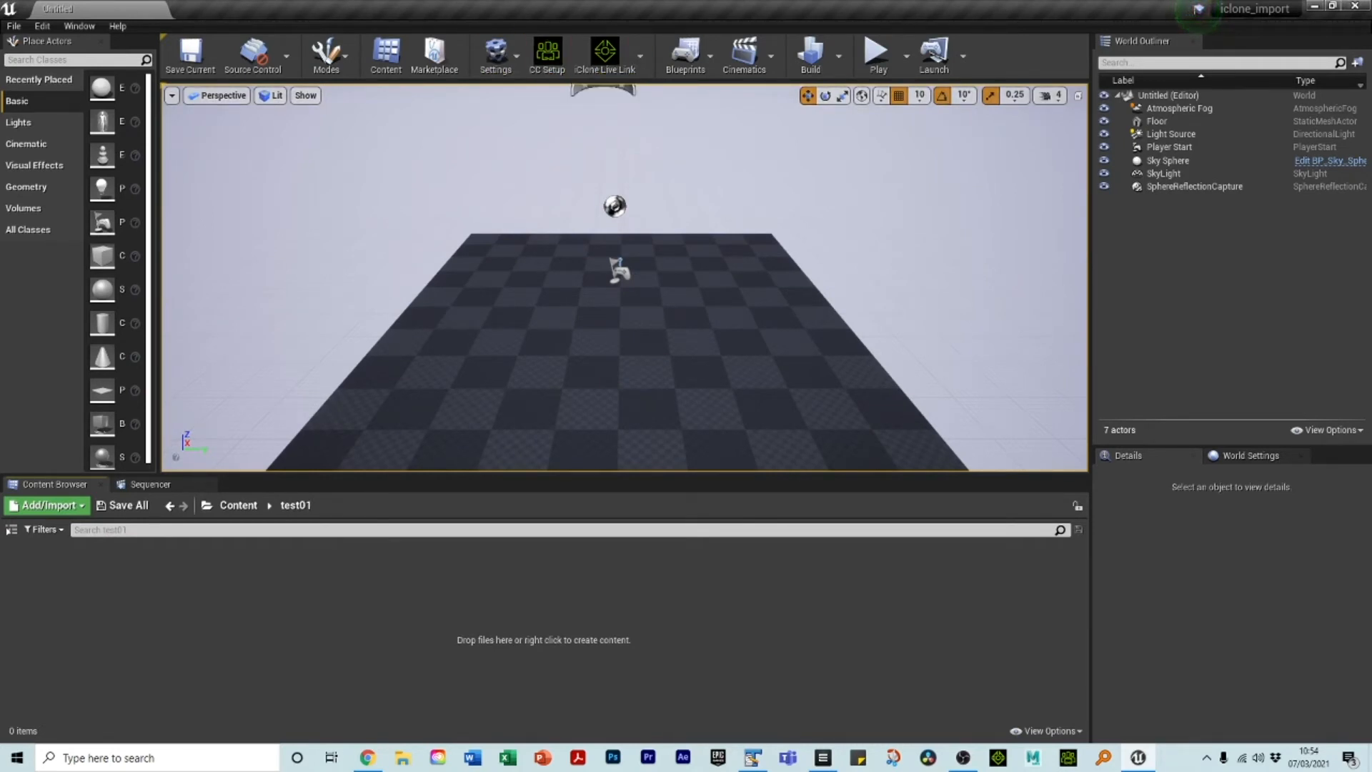
# Start importing the test01 FBX from export_stuff into the test01 folder, accepting Character Creator & iClone Auto Setup with HQ Shader
pyautogui.rightClick(355, 563)
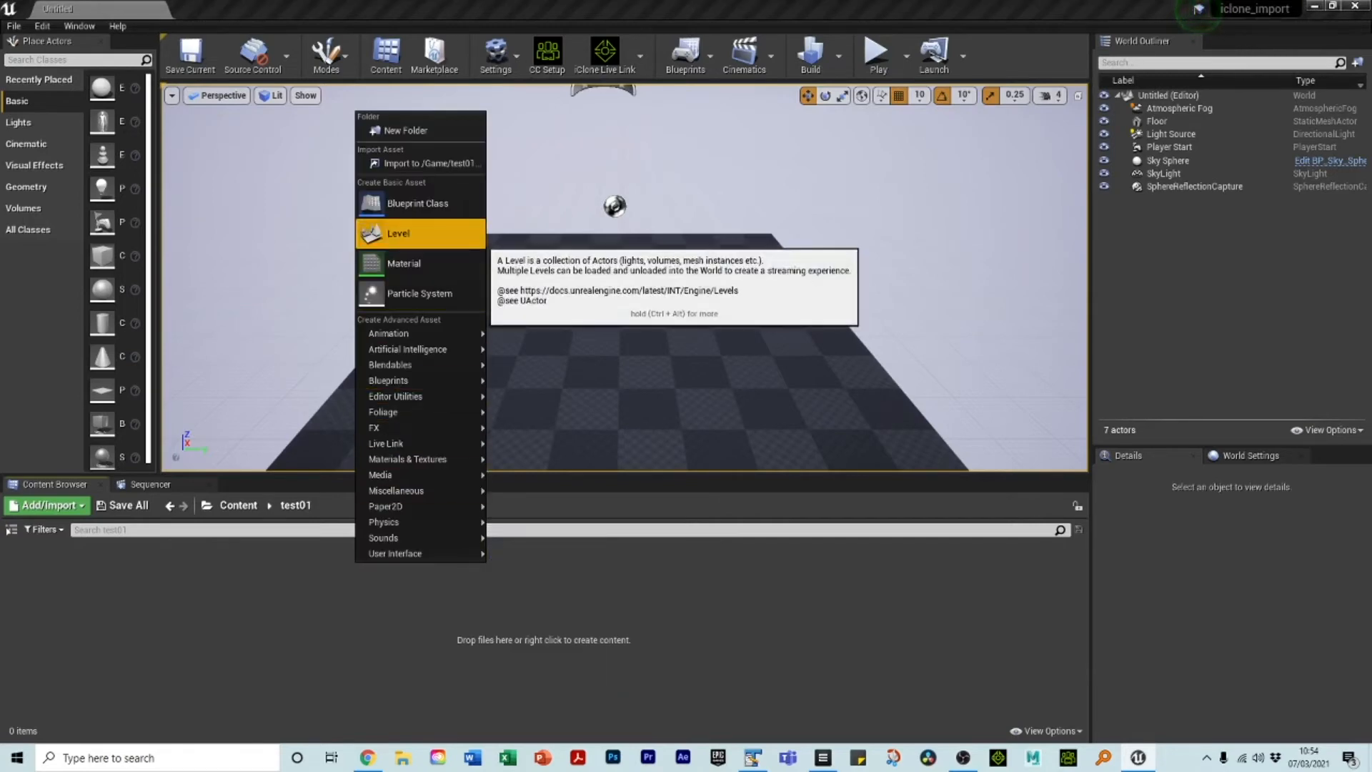
pyautogui.click(427, 163)
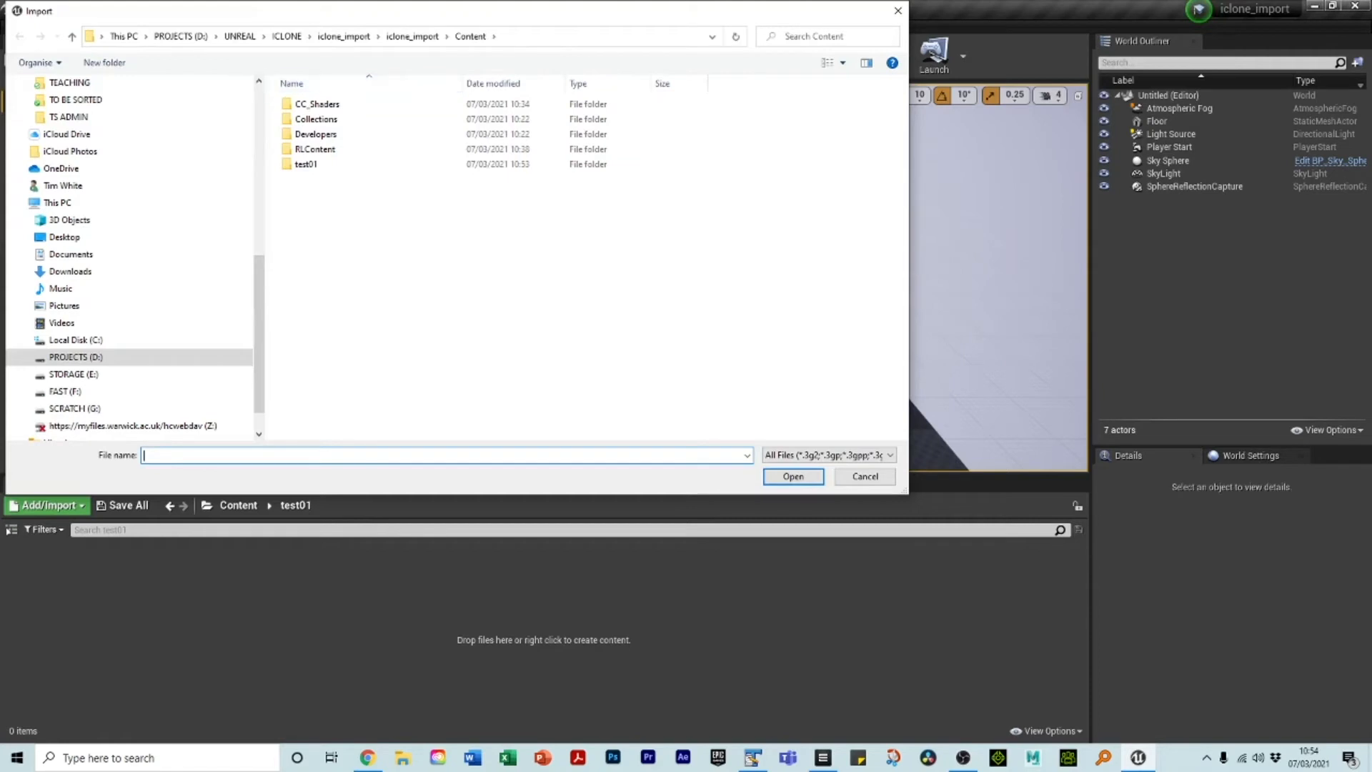
pyautogui.click(72, 37)
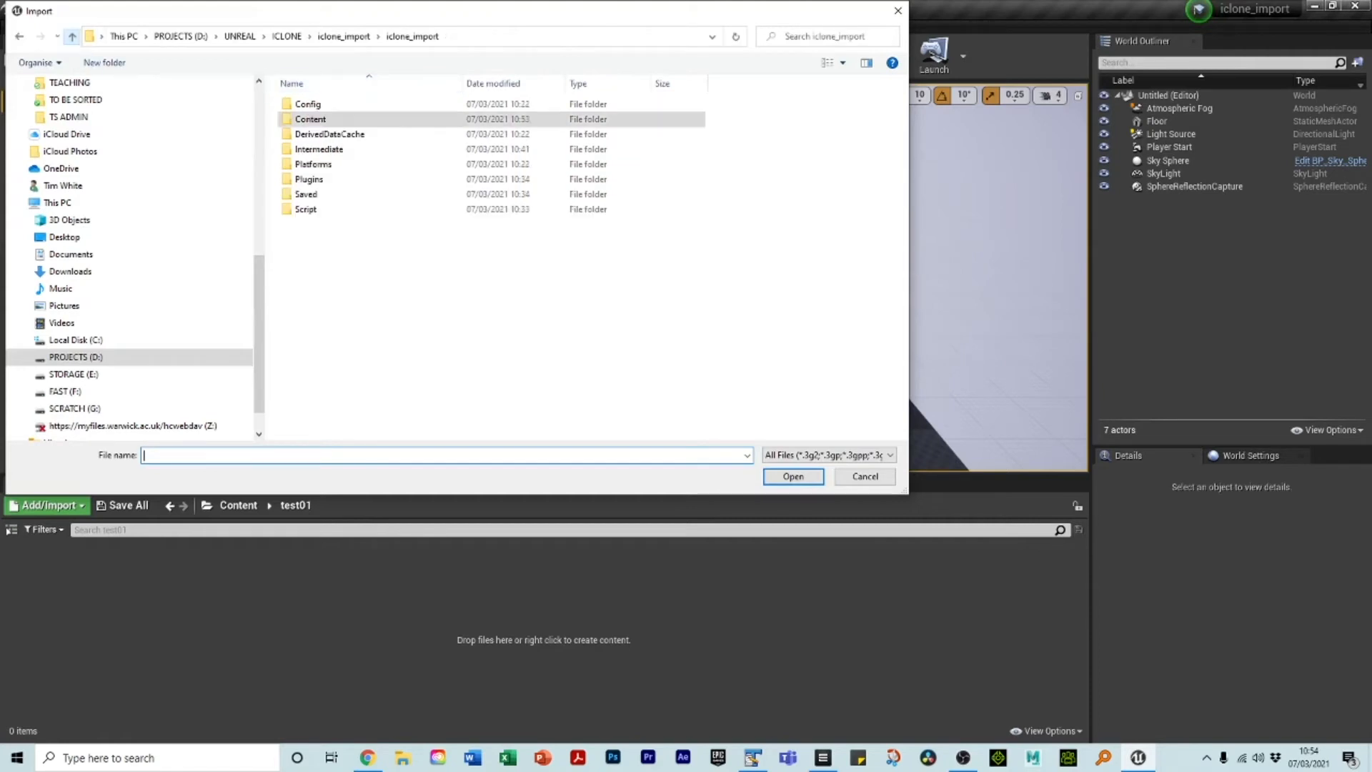
pyautogui.click(72, 37)
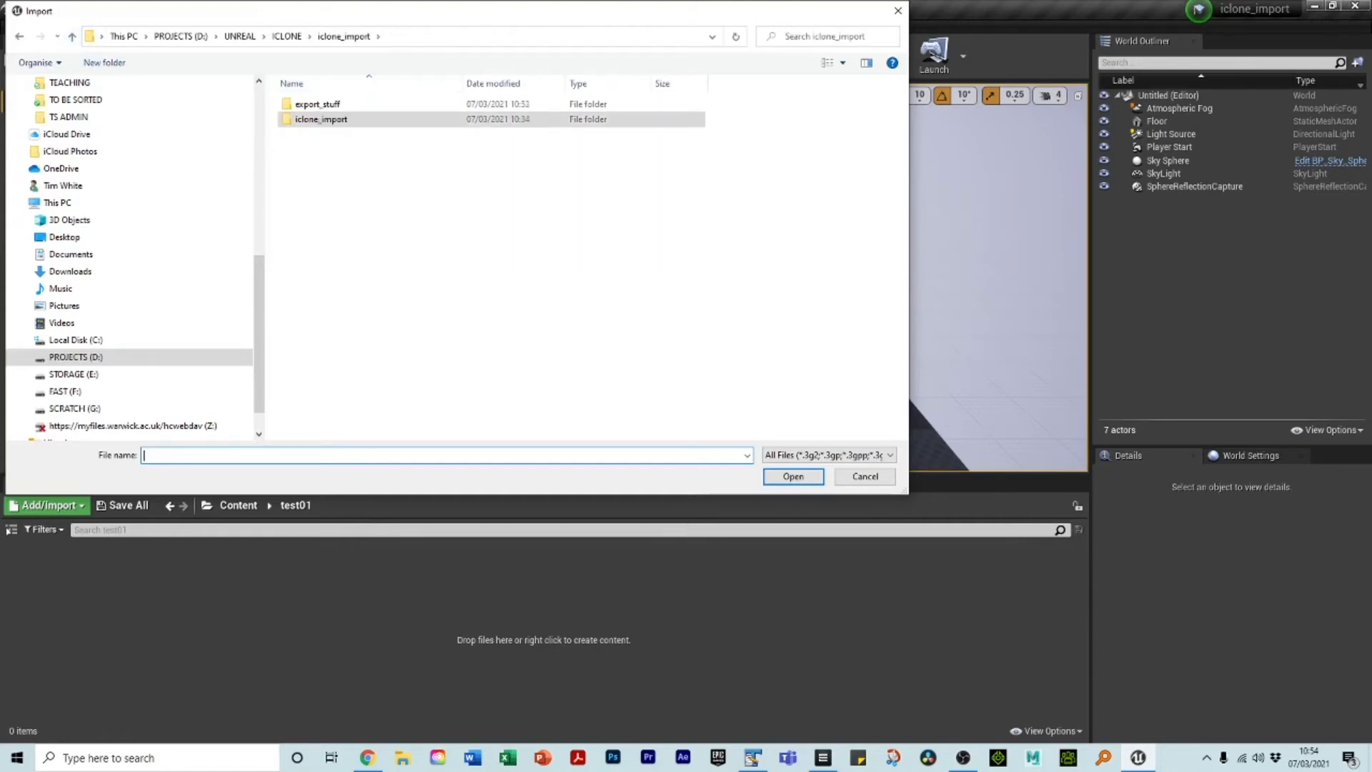
pyautogui.doubleClick(314, 104)
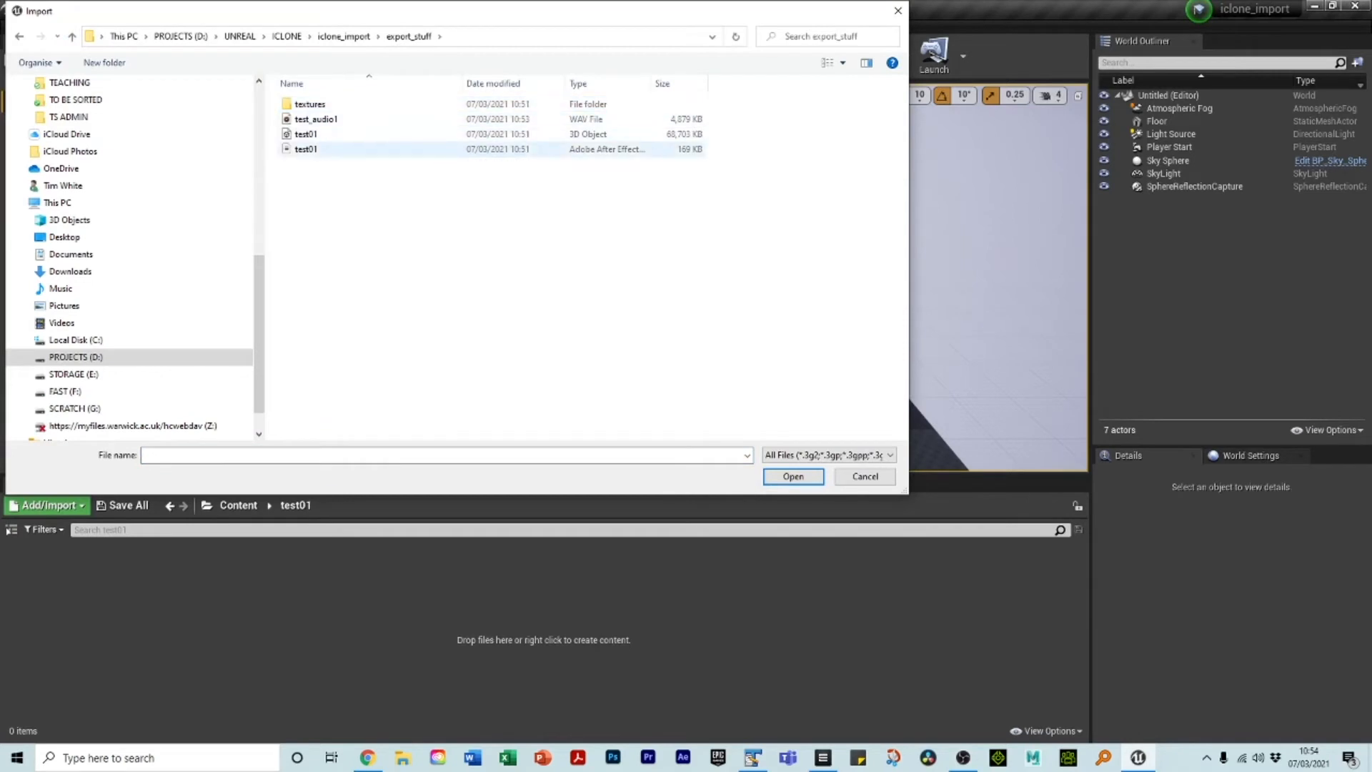
pyautogui.click(306, 134)
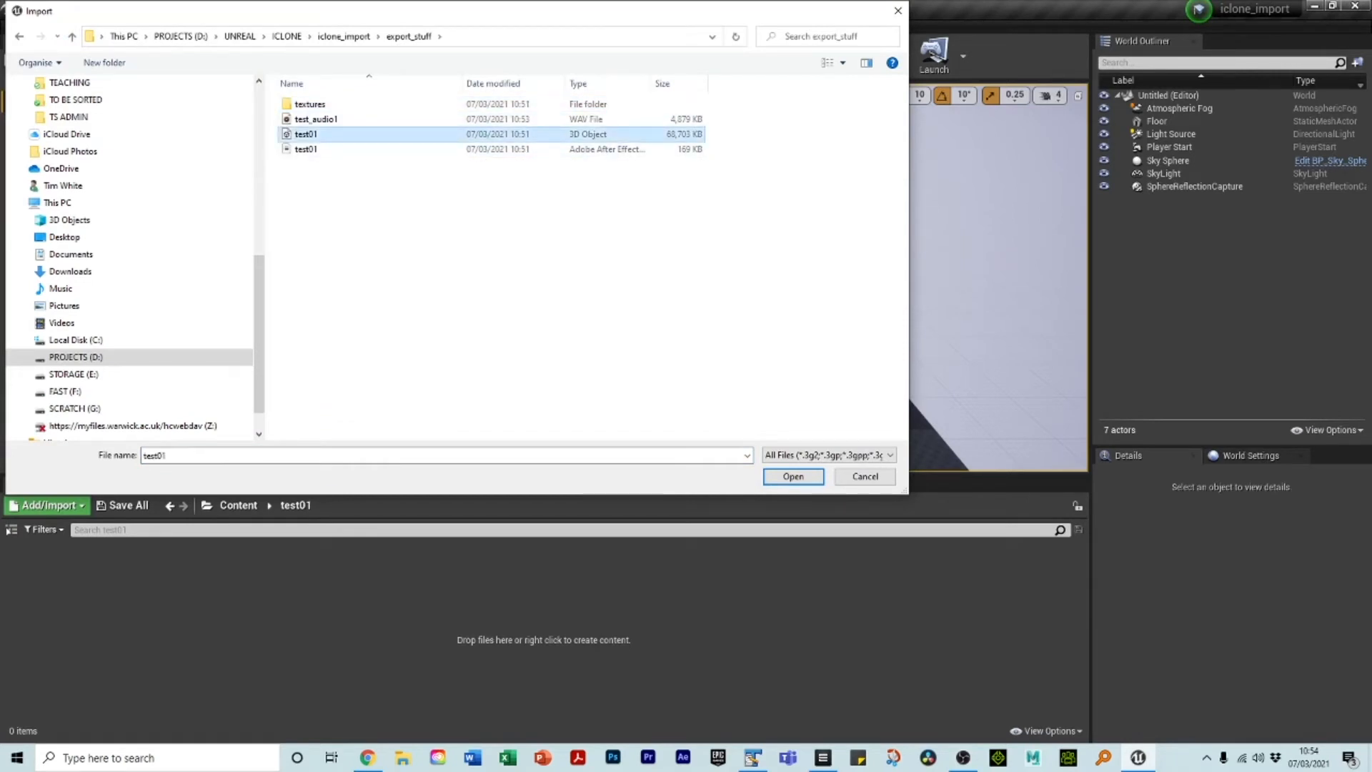
pyautogui.click(793, 477)
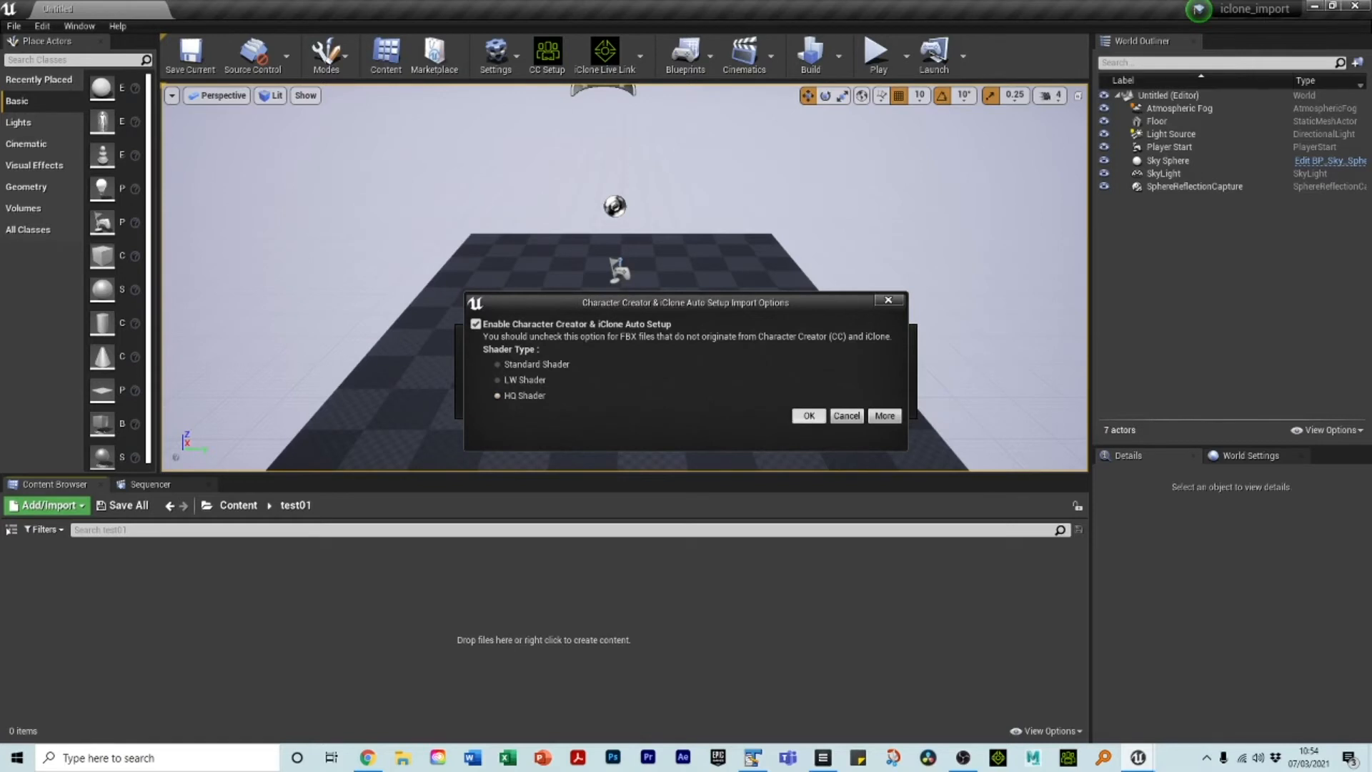
pyautogui.click(809, 416)
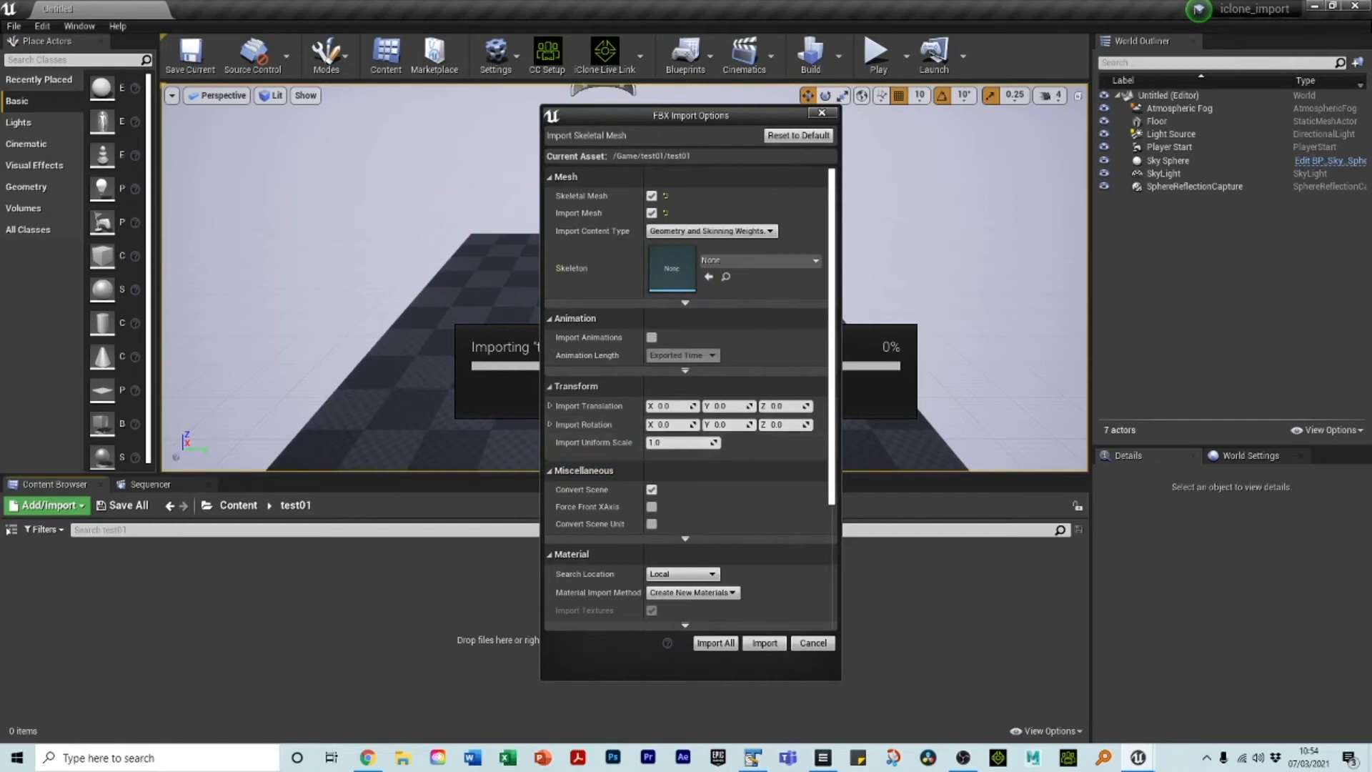
# Review the FBX import options, including the advanced Miscellaneous settings, and enable Import Animations
pyautogui.scroll(-4, 686, 400)
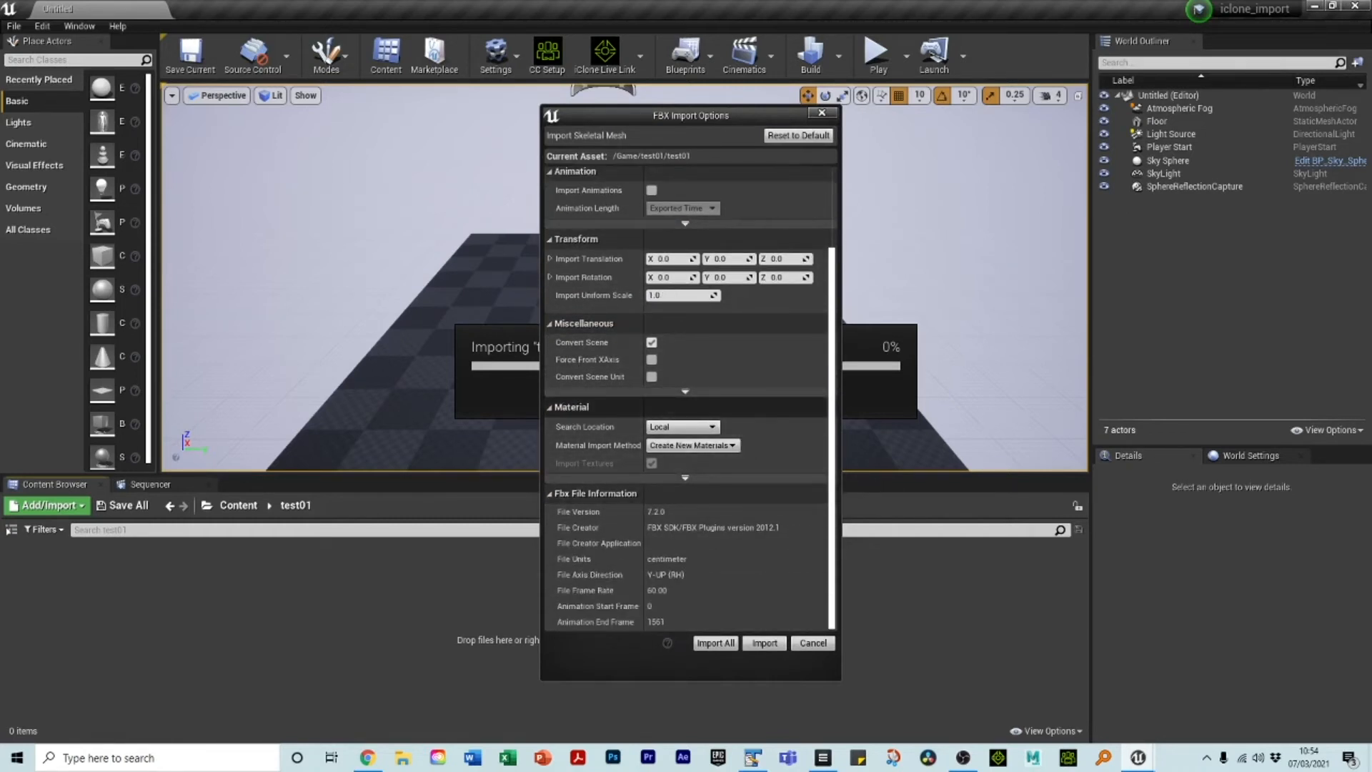
pyautogui.click(685, 391)
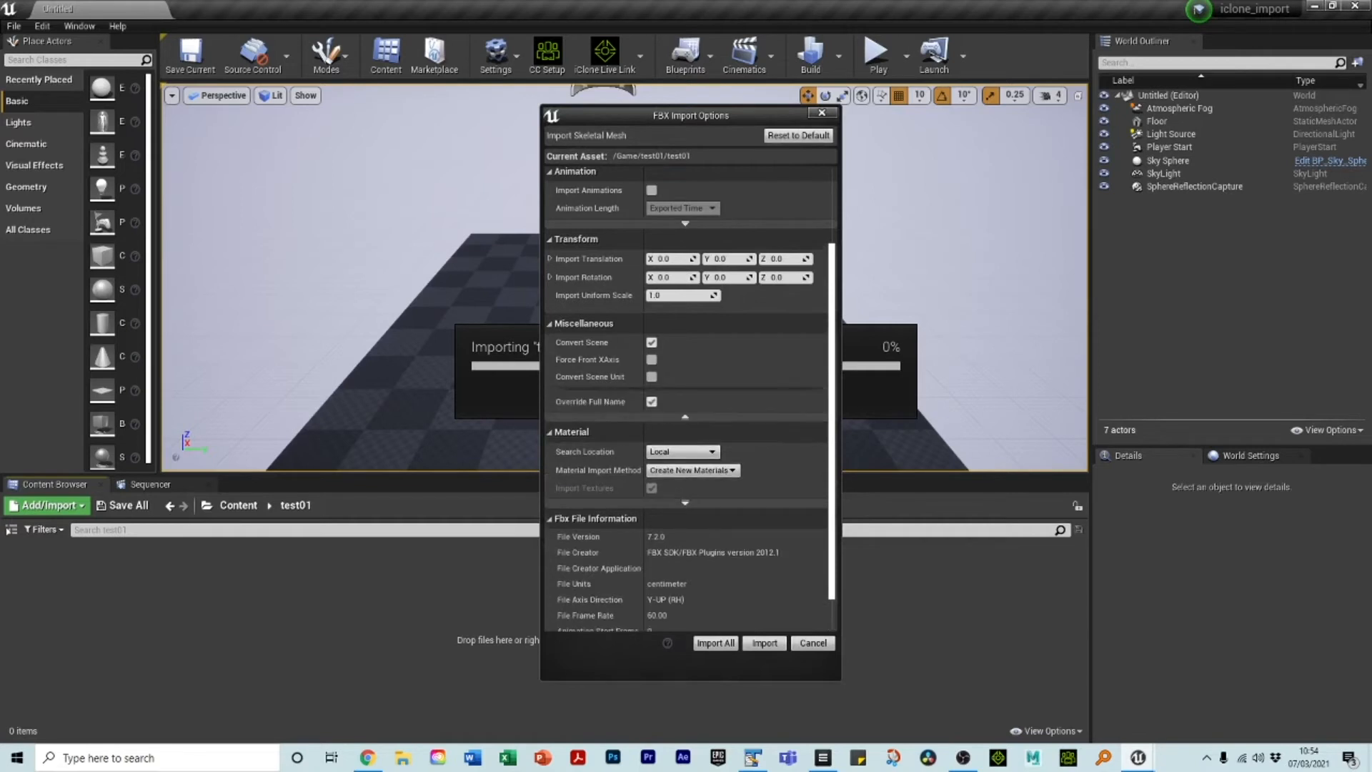
pyautogui.scroll(-2, 685, 404)
pyautogui.scroll(3, 685, 442)
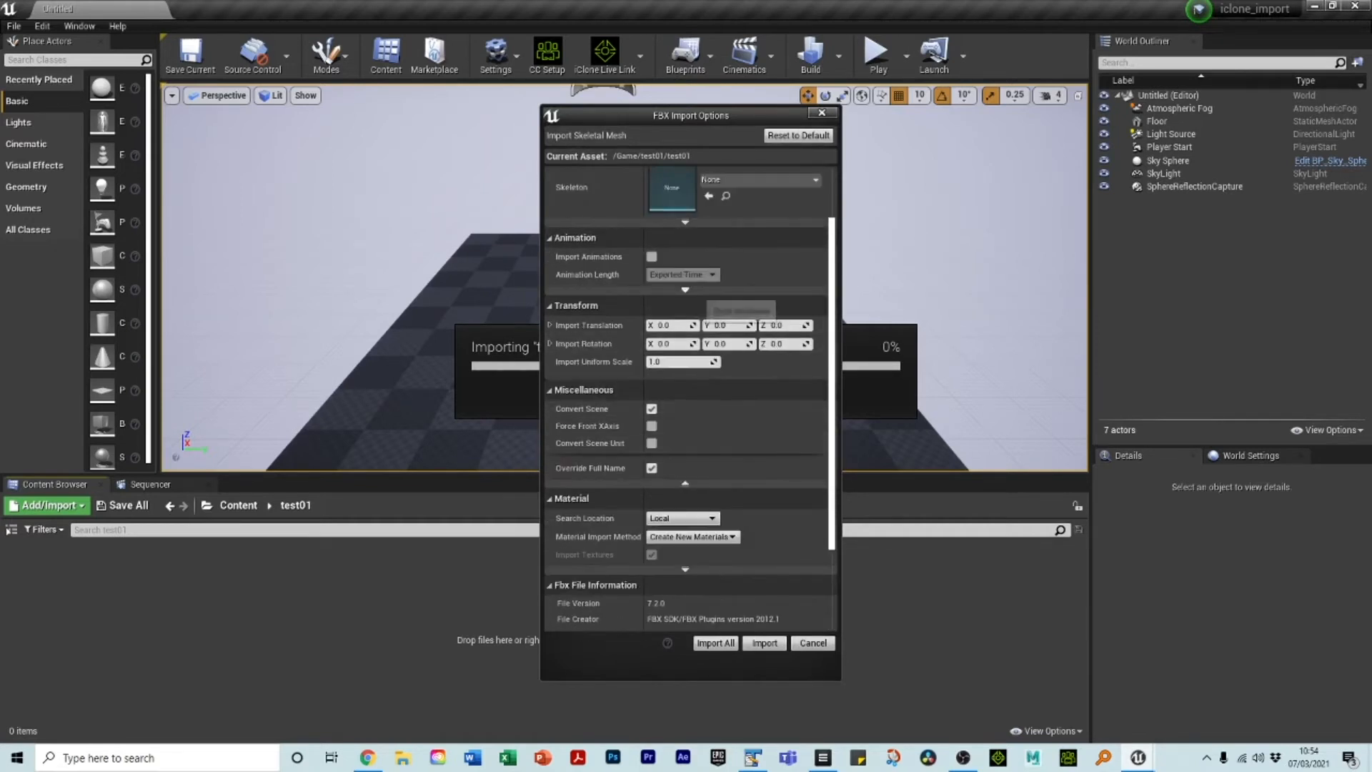
pyautogui.click(651, 256)
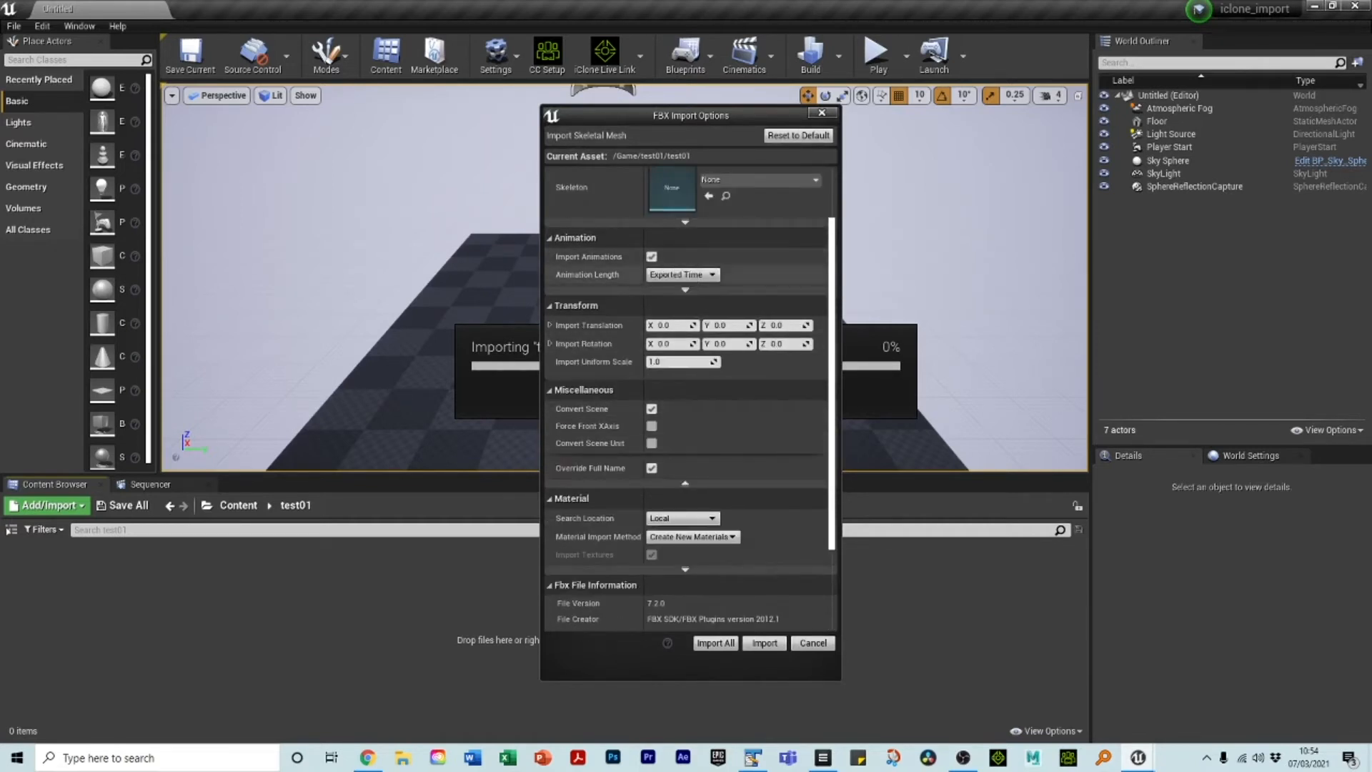
# Expand the advanced animation import settings and enable Use Default Sample Rate
pyautogui.scroll(2, 779, 259)
pyautogui.scroll(-3, 778, 261)
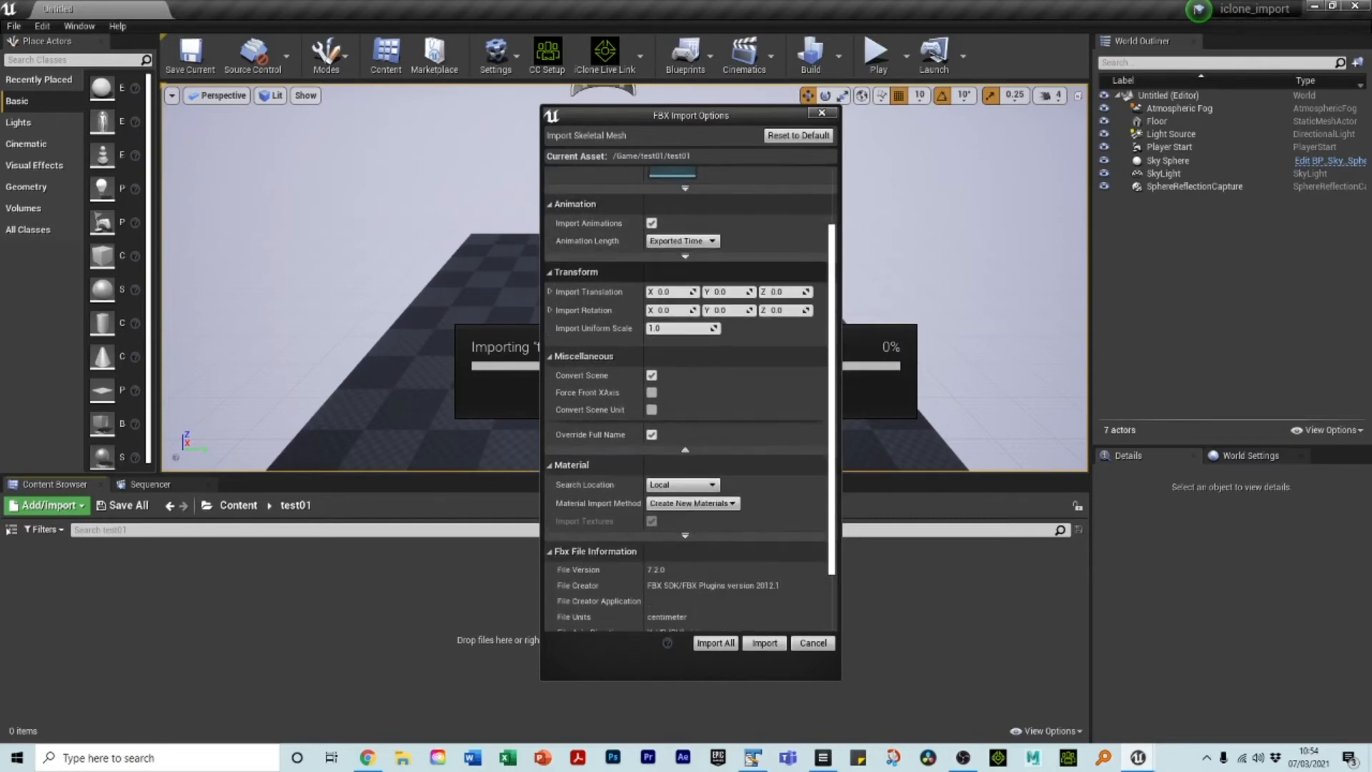
pyautogui.click(685, 256)
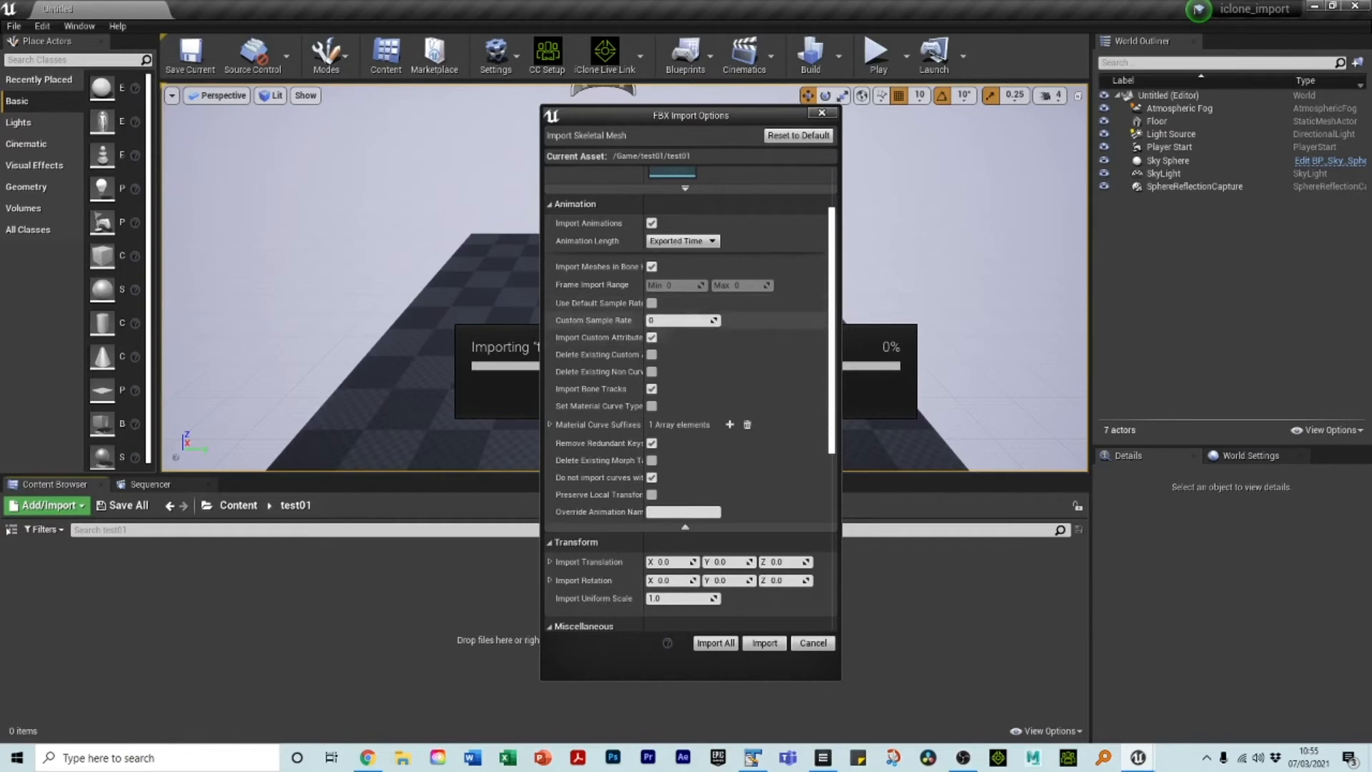
pyautogui.click(651, 303)
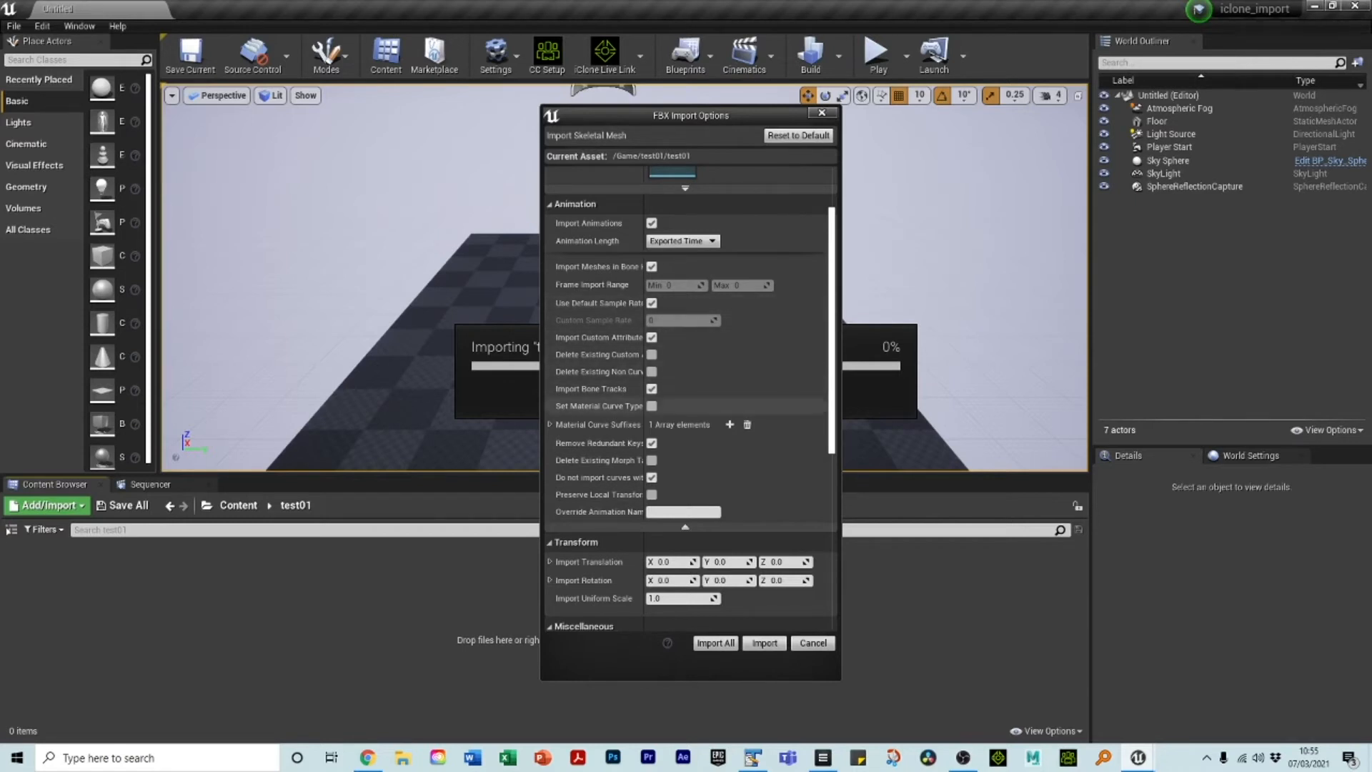
pyautogui.scroll(-3, 686, 400)
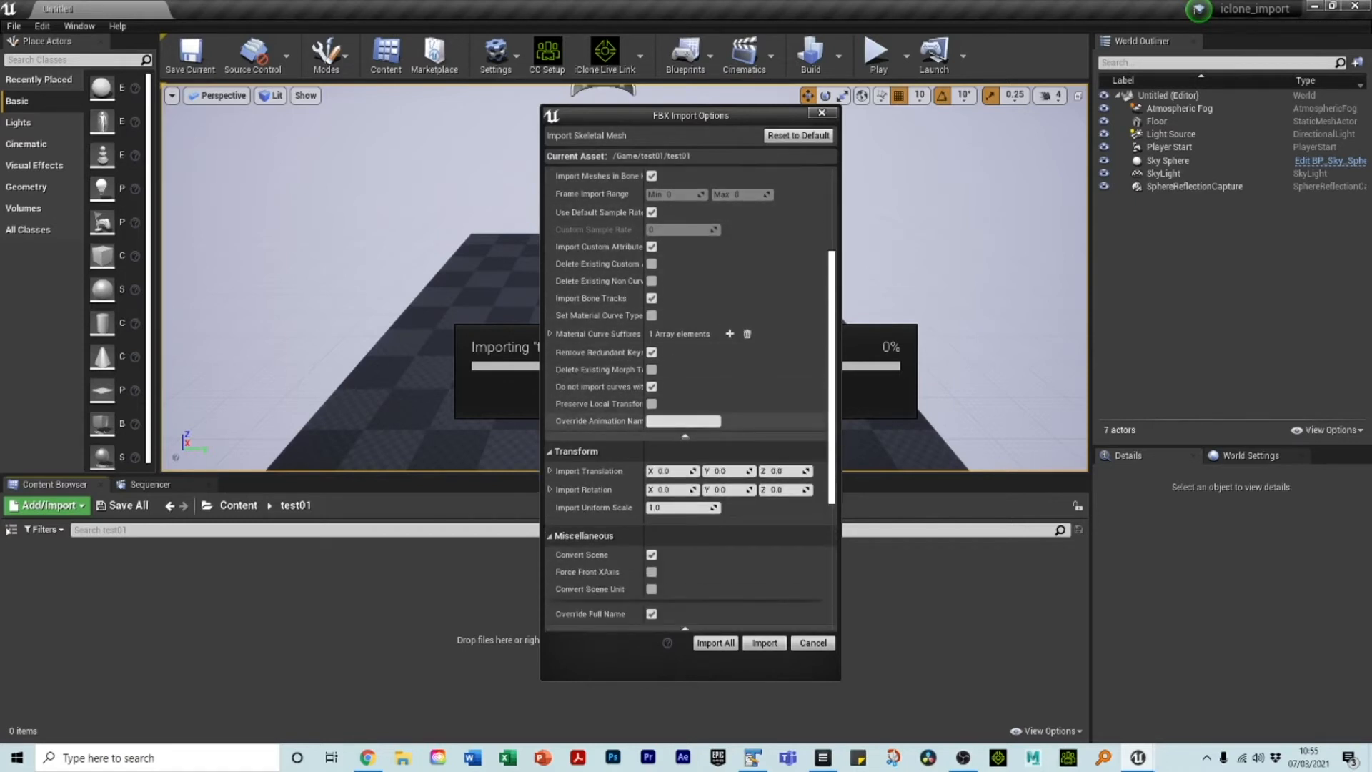
# Enable Use T0 As Ref Pose and Import Morph Targets in the advanced mesh settings and import all of the FBX content
pyautogui.scroll(6, 686, 400)
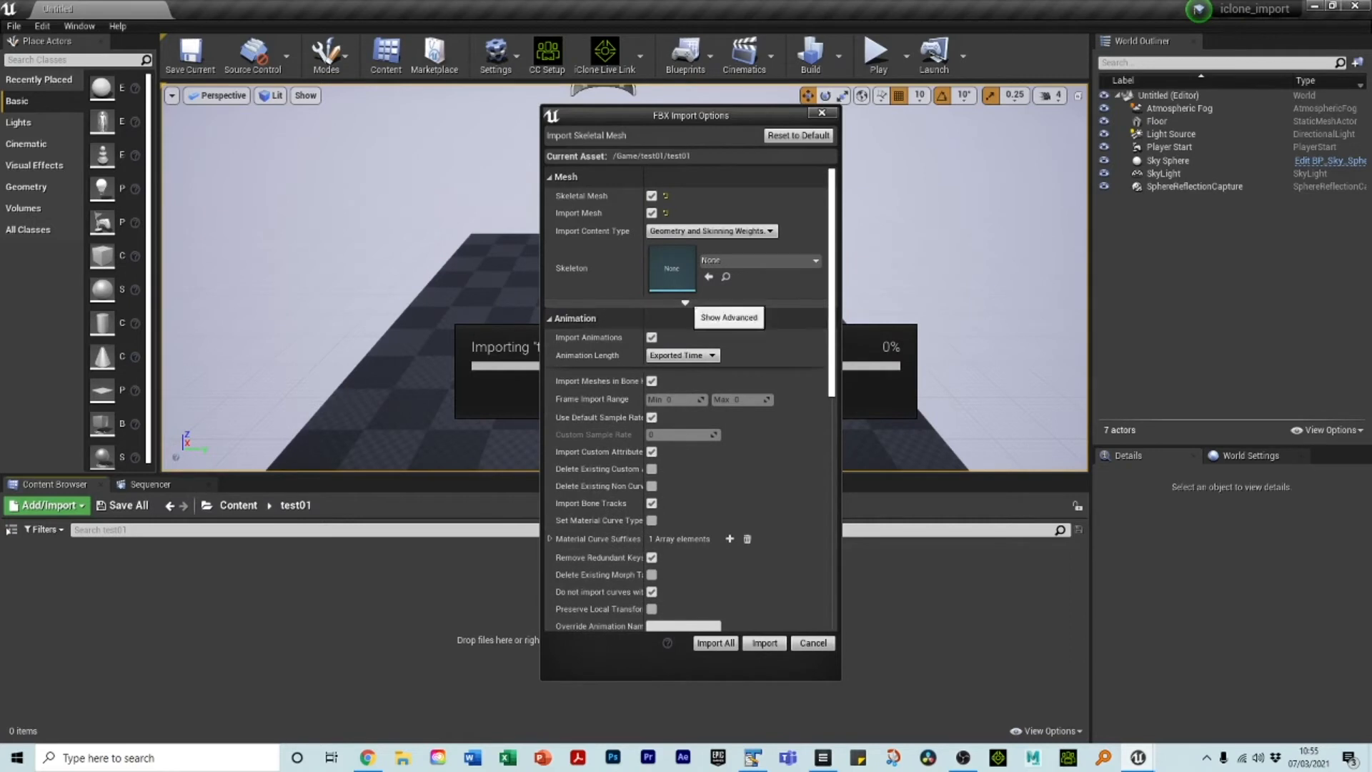
pyautogui.click(685, 302)
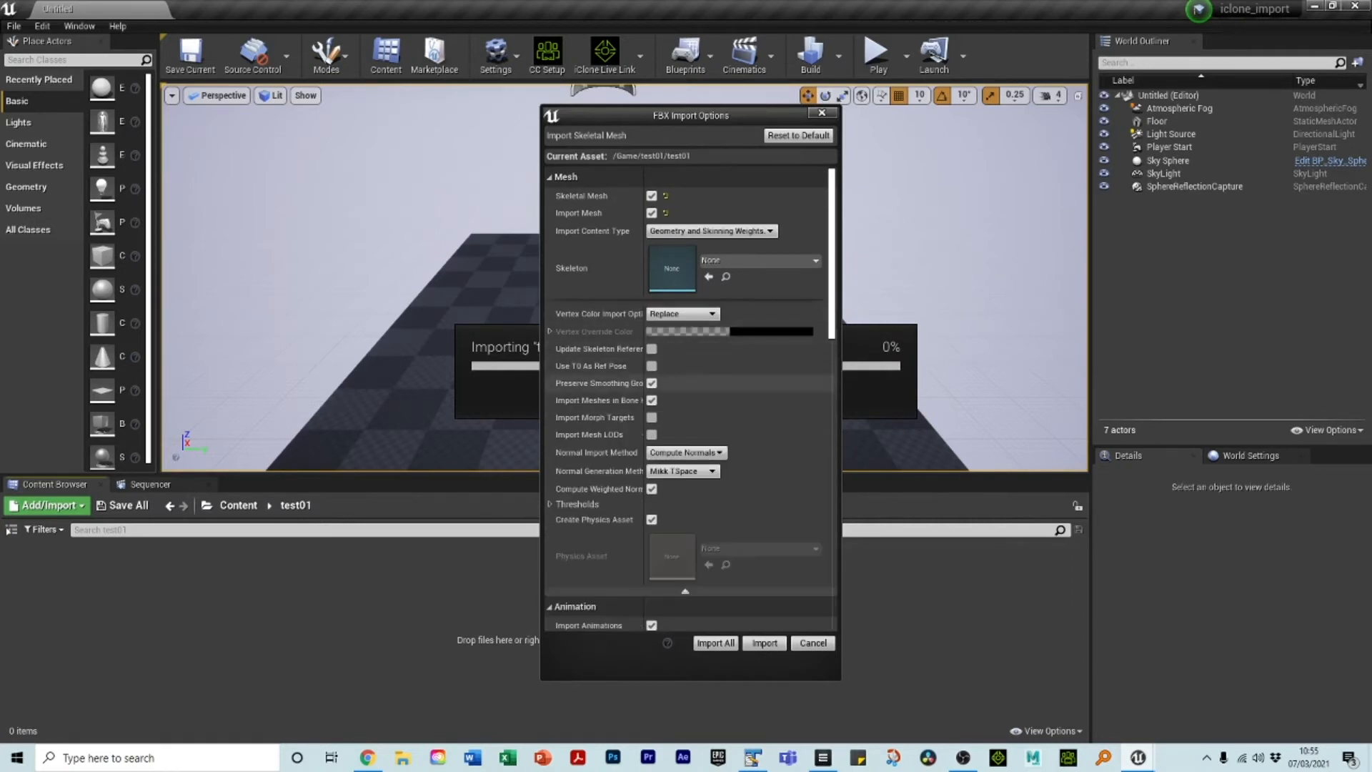
pyautogui.click(651, 366)
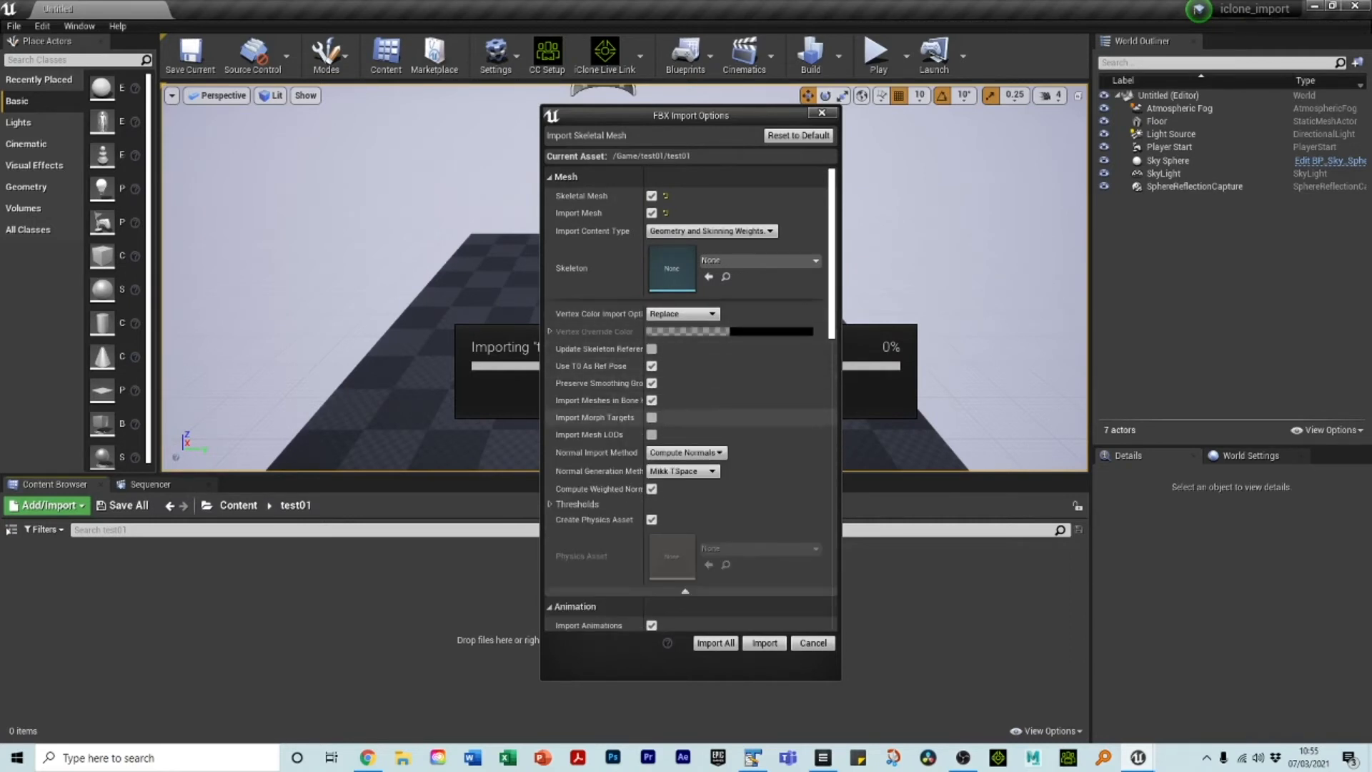
pyautogui.click(652, 418)
pyautogui.scroll(-10, 652, 417)
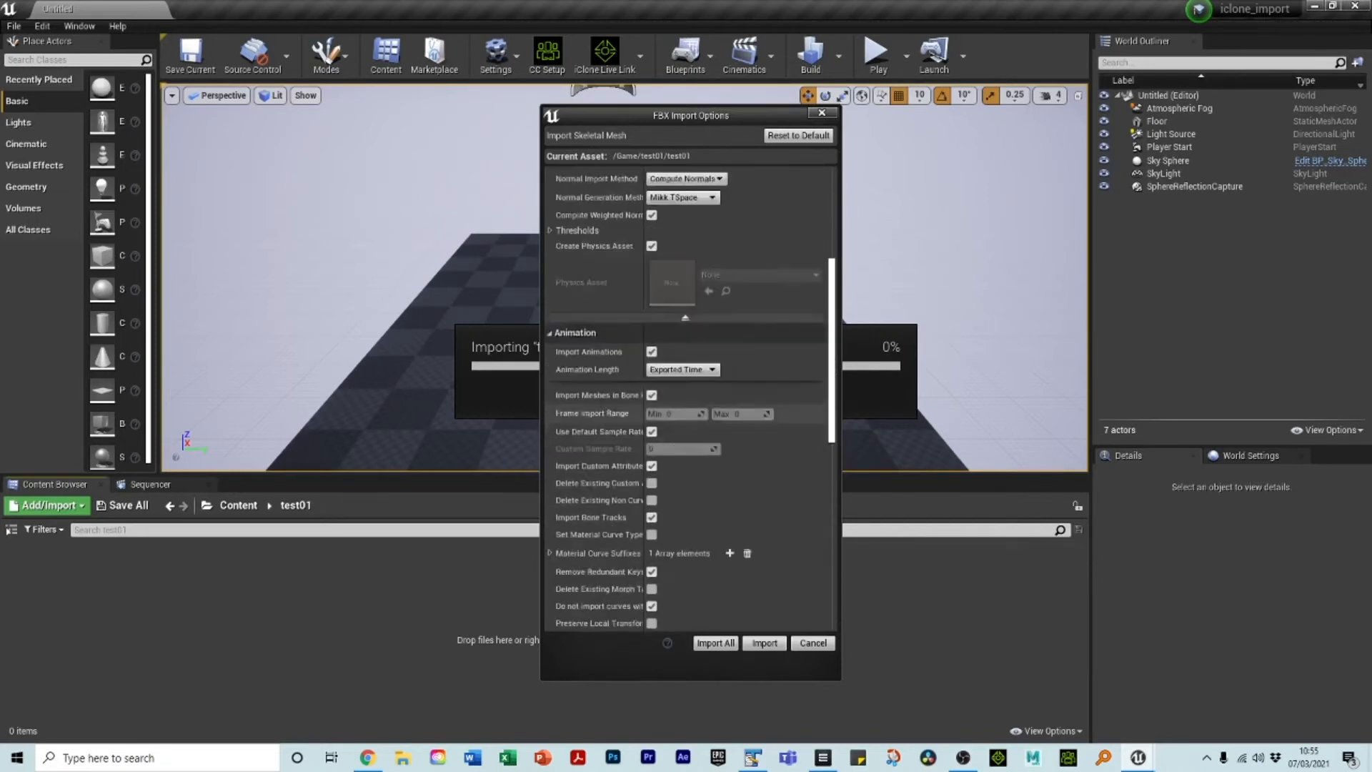
pyautogui.scroll(-8, 786, 397)
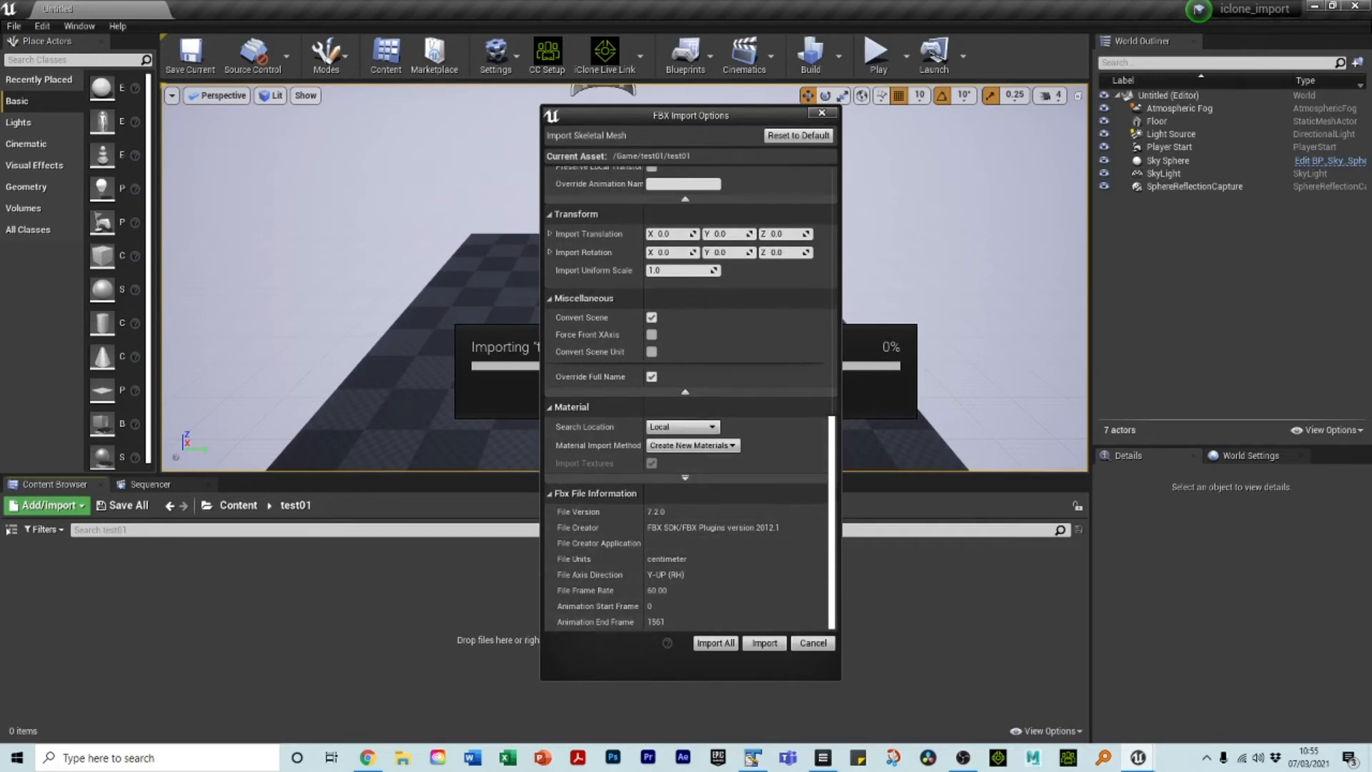
pyautogui.click(715, 643)
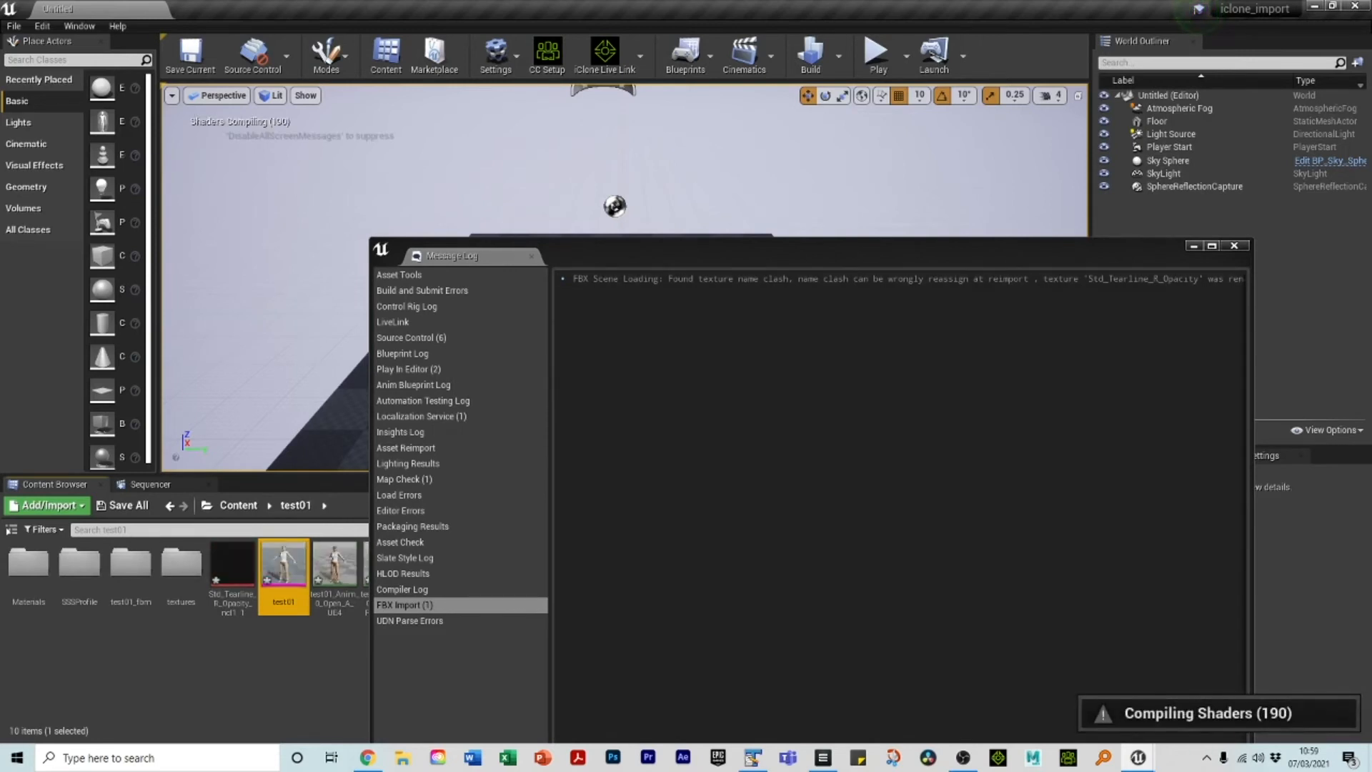
# Dismiss the FBX import message log and save all the newly imported avatar assets
pyautogui.moveTo(788, 249); pyautogui.dragTo(718, 152)
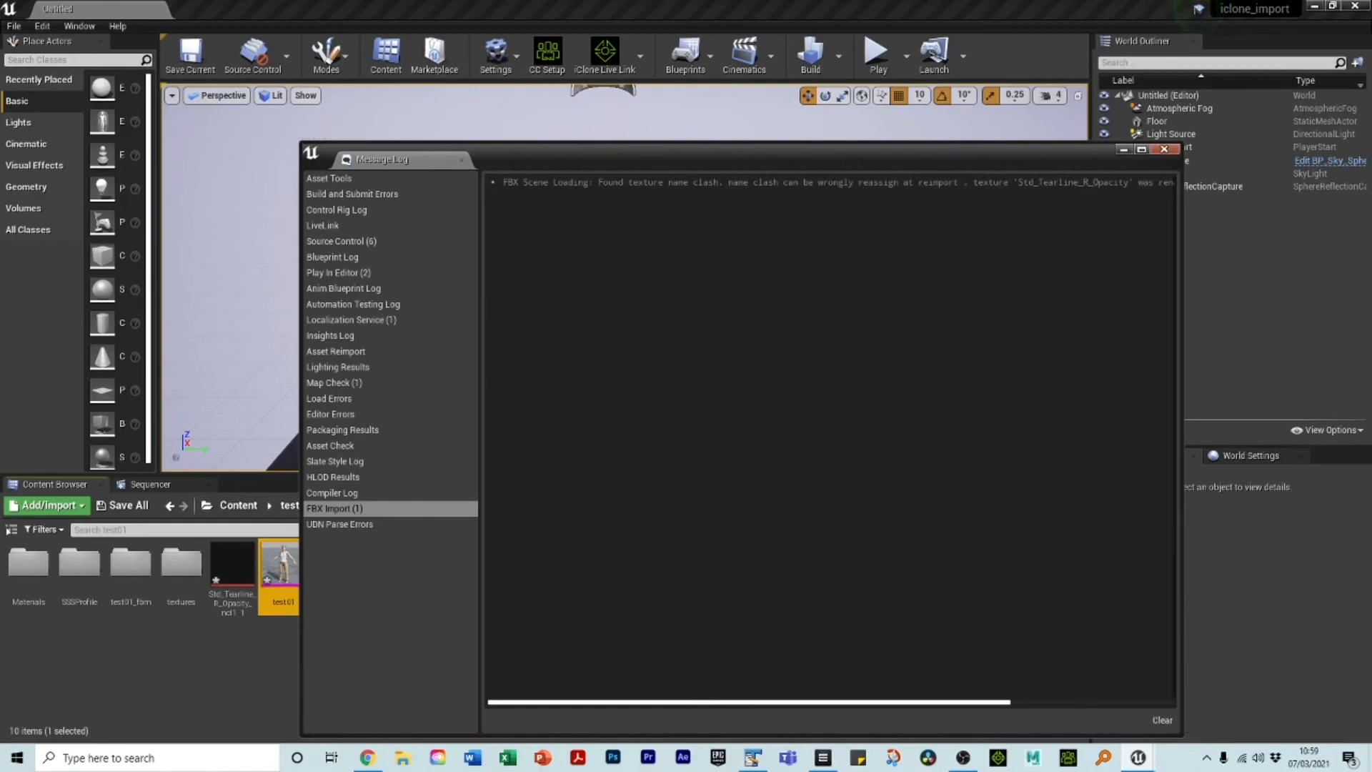
pyautogui.click(1164, 148)
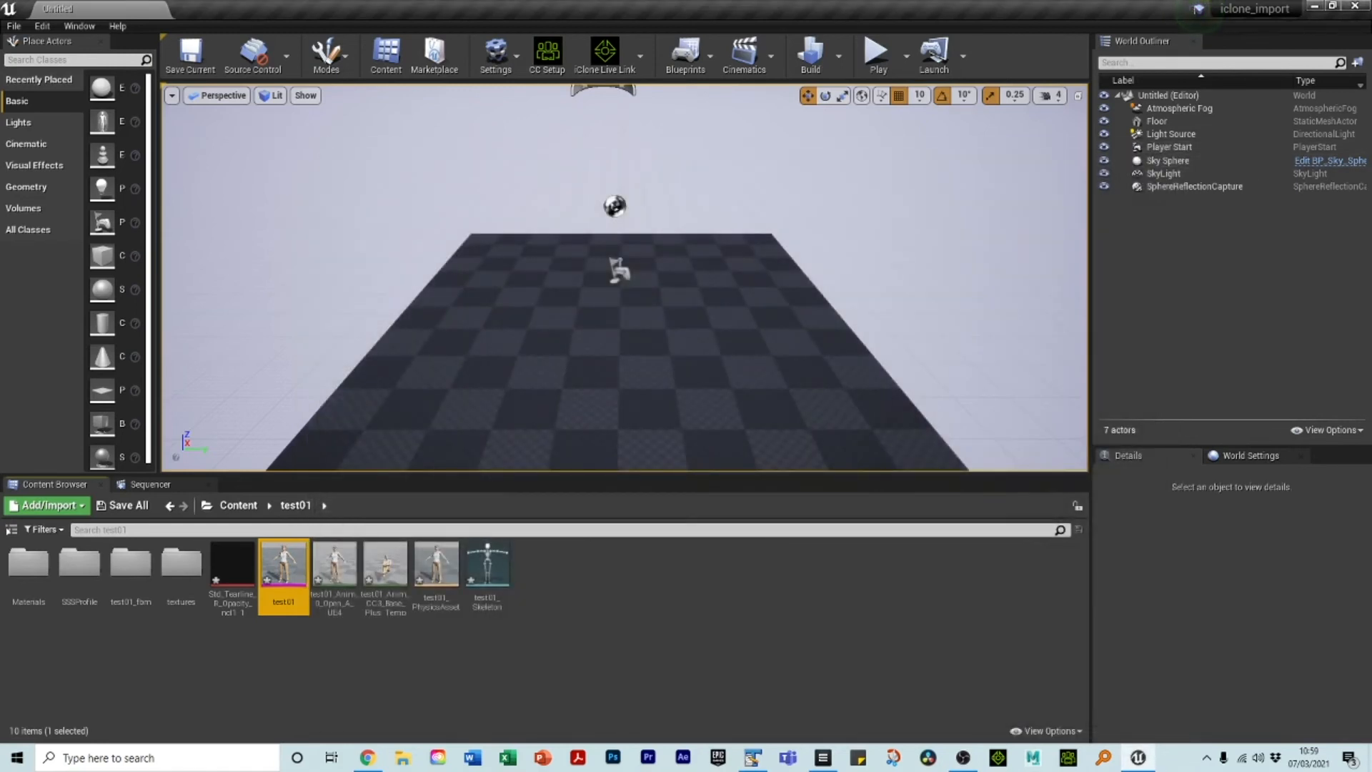
pyautogui.click(14, 25)
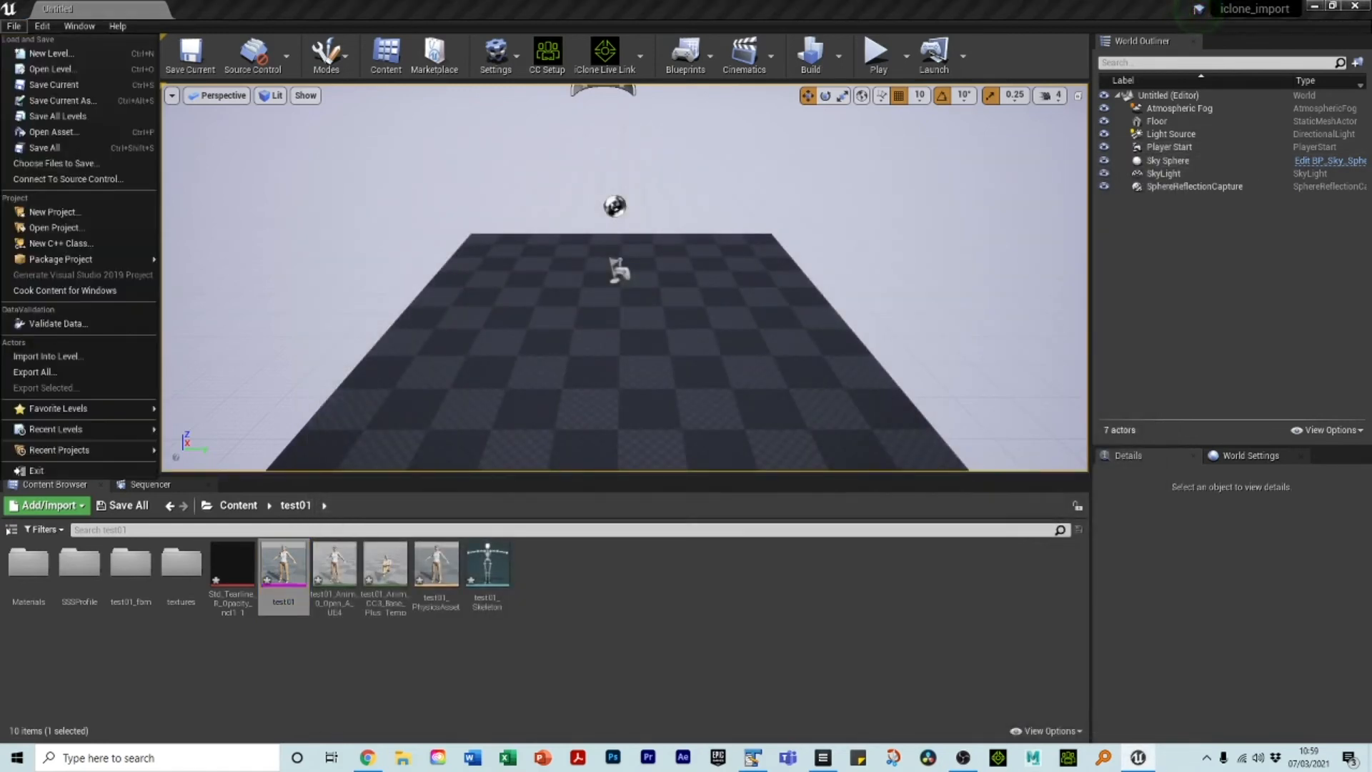
pyautogui.click(44, 147)
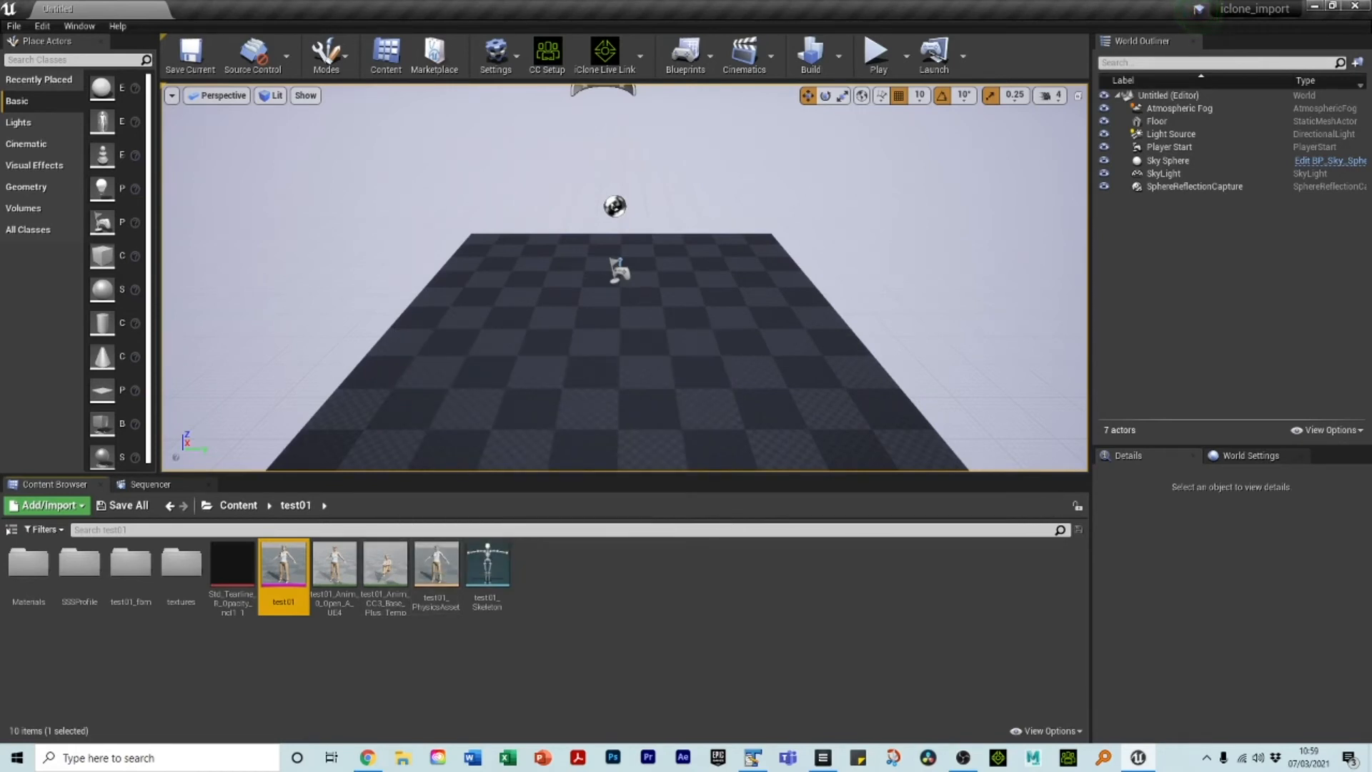
# Import the test_audio1 WAV file from export_stuff into the test01 folder
pyautogui.rightClick(558, 575)
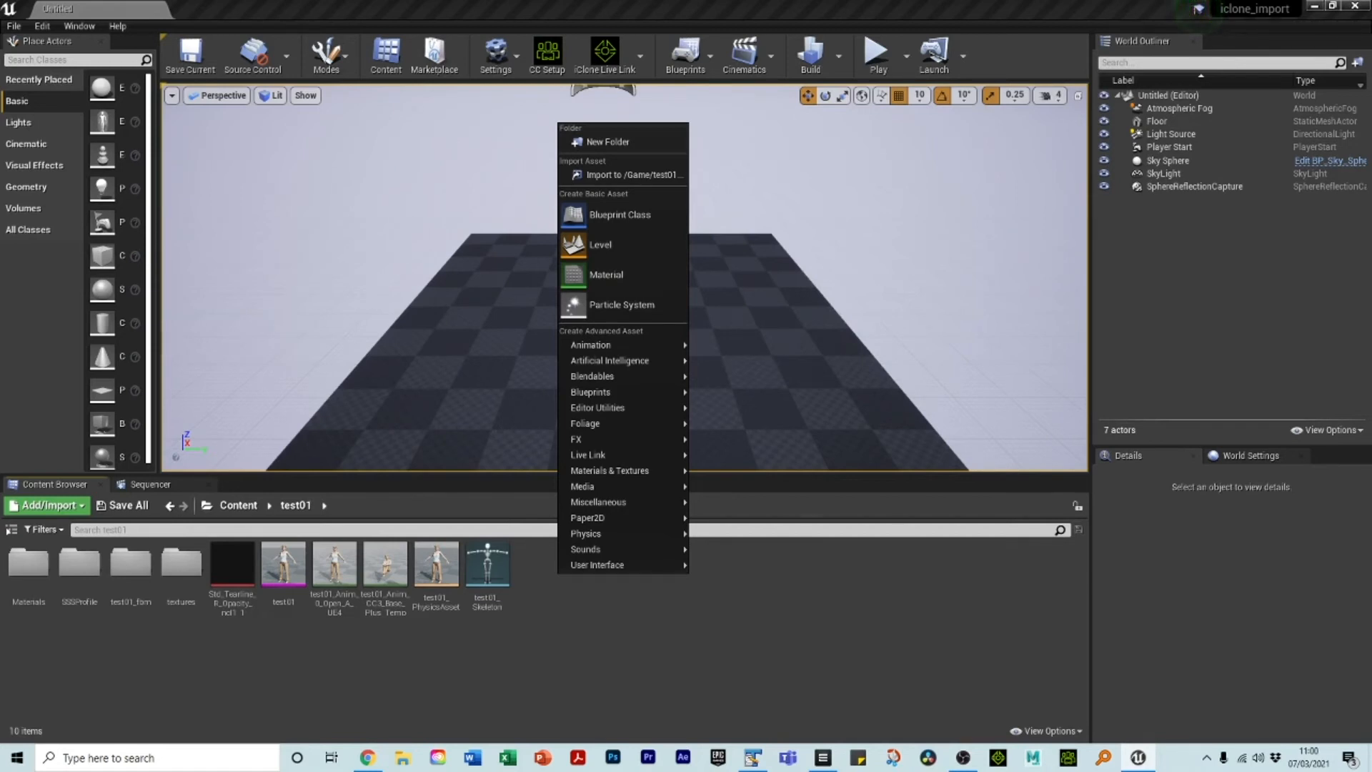
pyautogui.moveTo(620, 345)
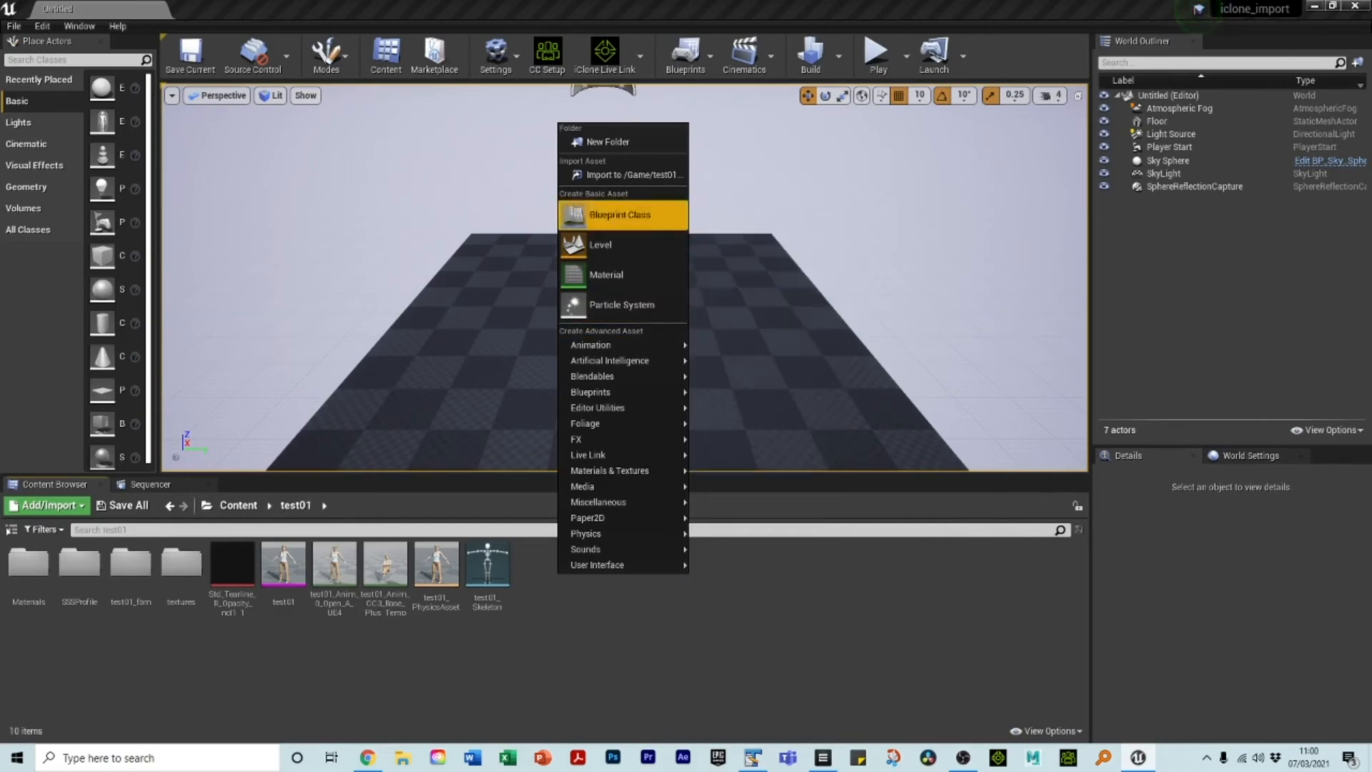
pyautogui.click(633, 174)
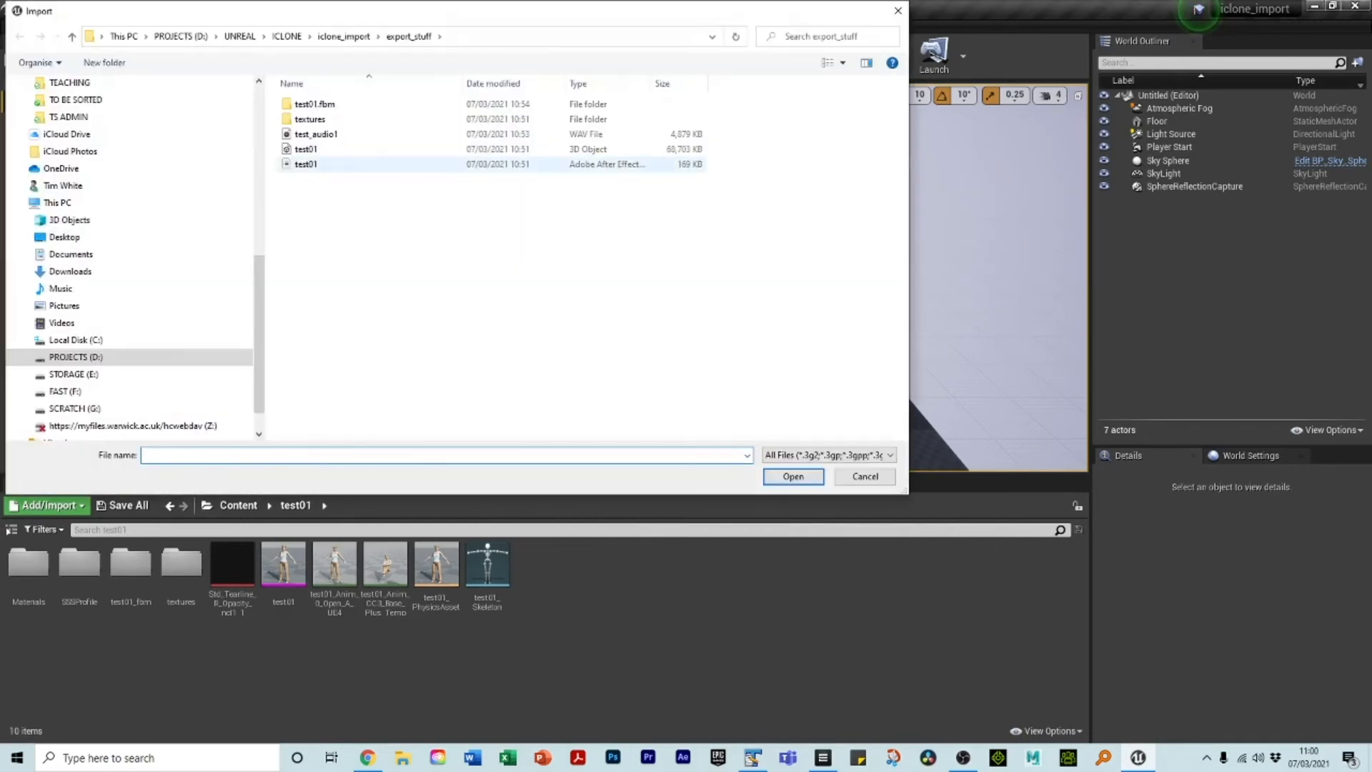
pyautogui.click(316, 134)
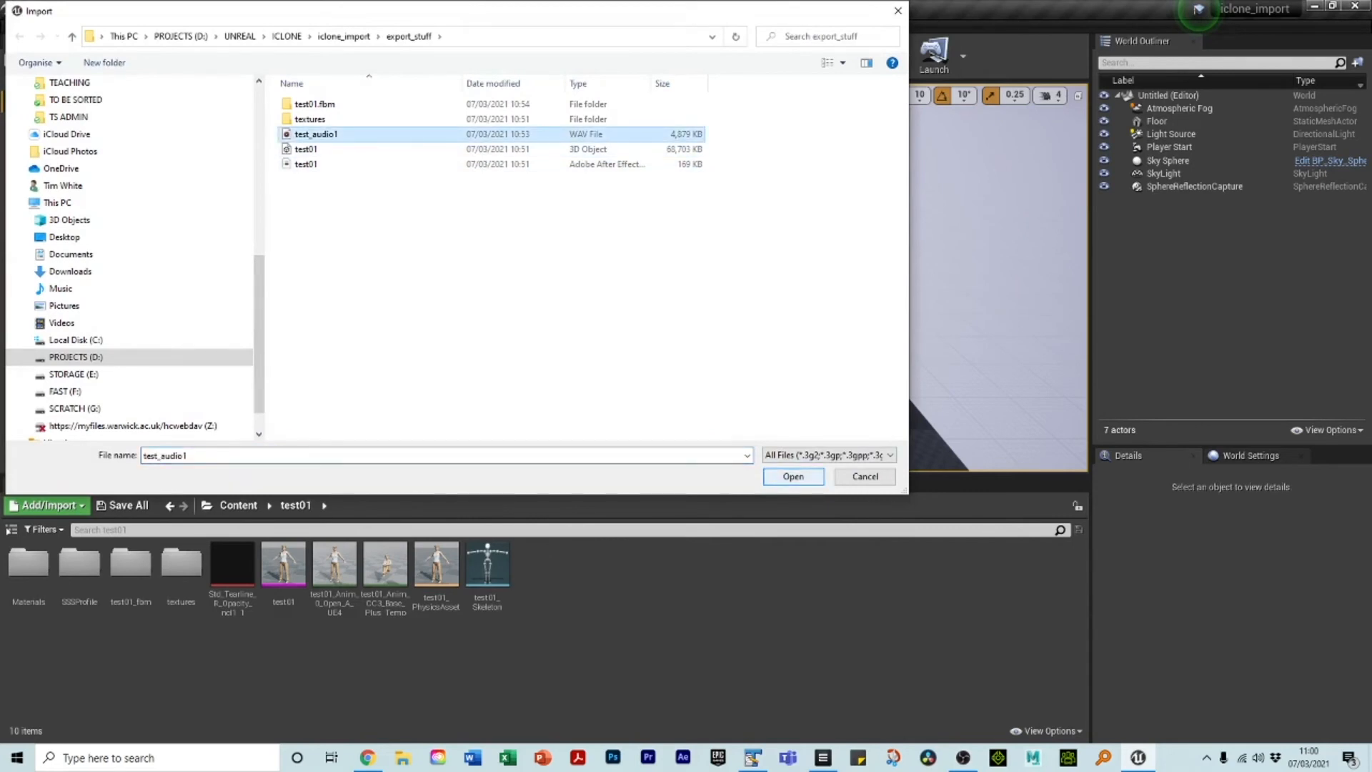
pyautogui.doubleClick(316, 134)
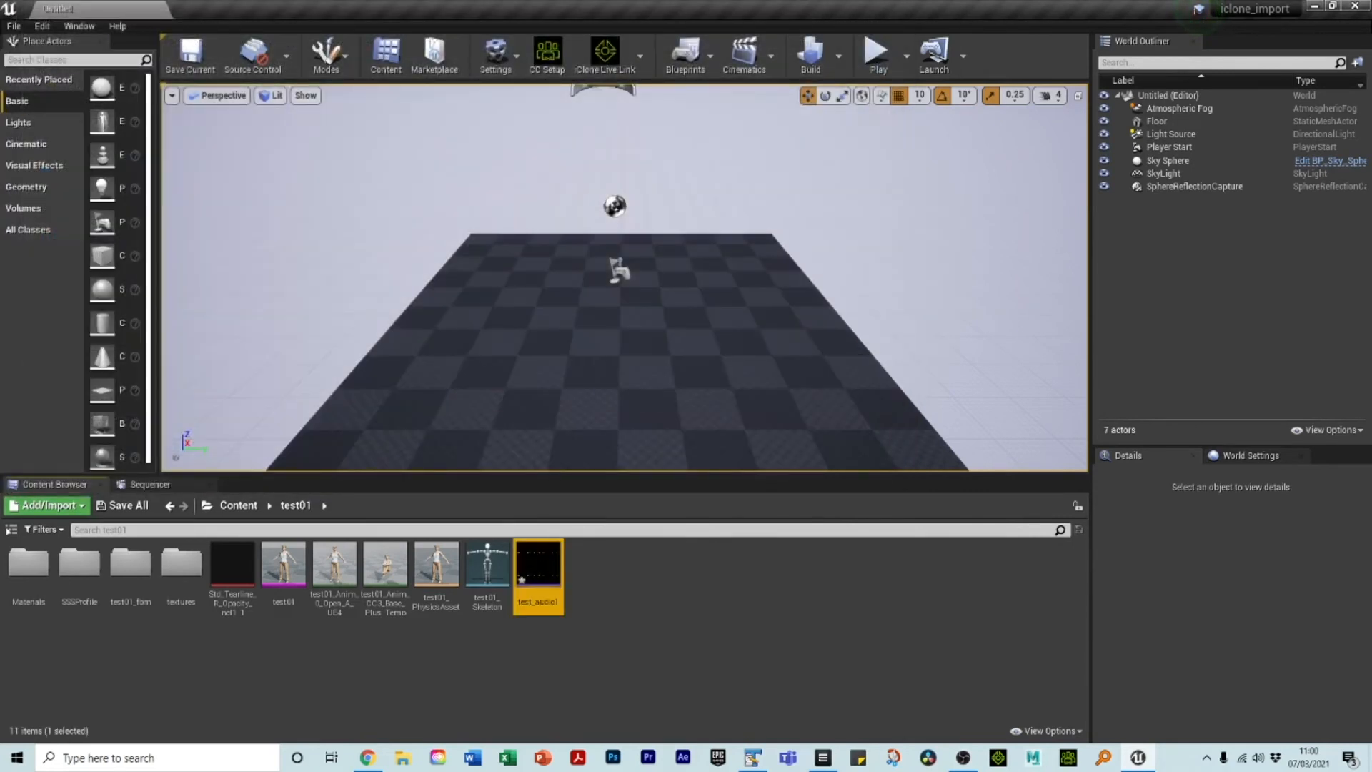
# Save all unsaved levels and assets, including the imported audio
pyautogui.rightClick(662, 580)
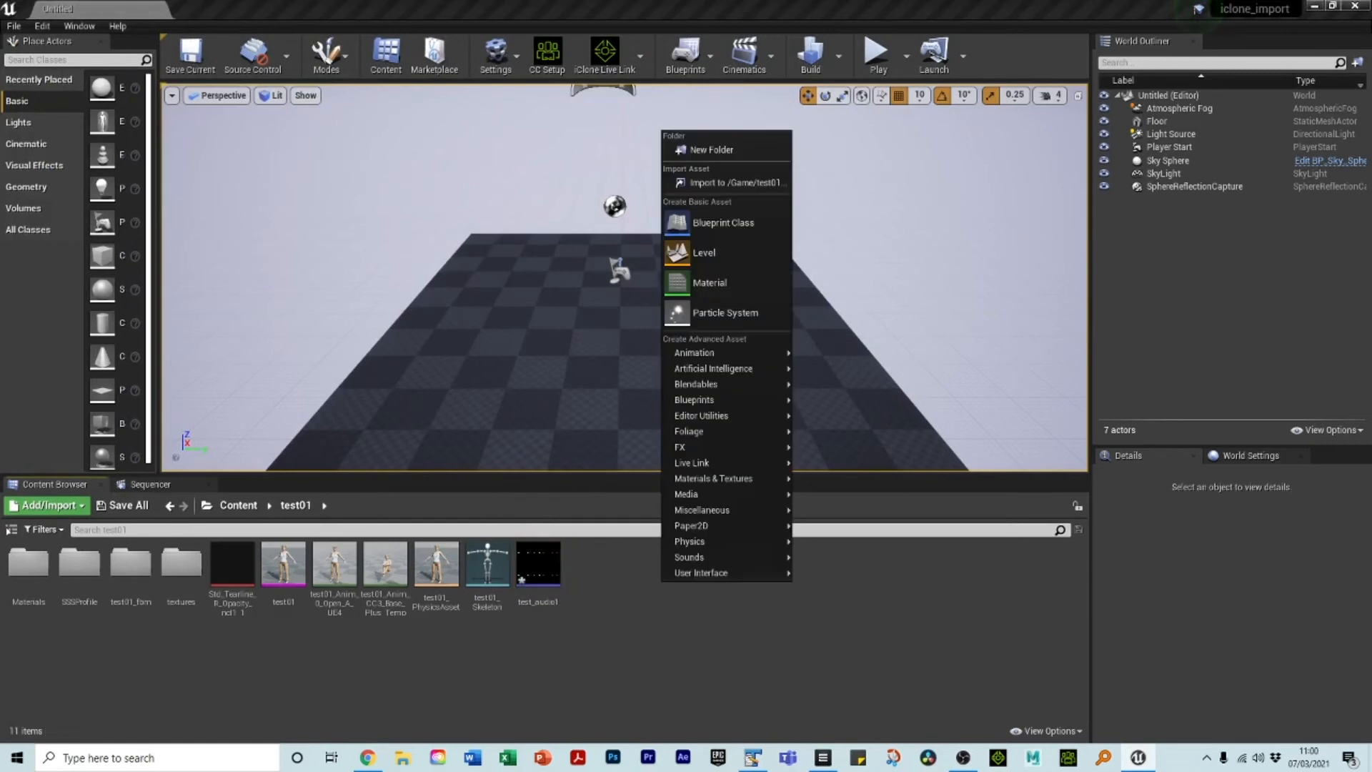
pyautogui.click(638, 623)
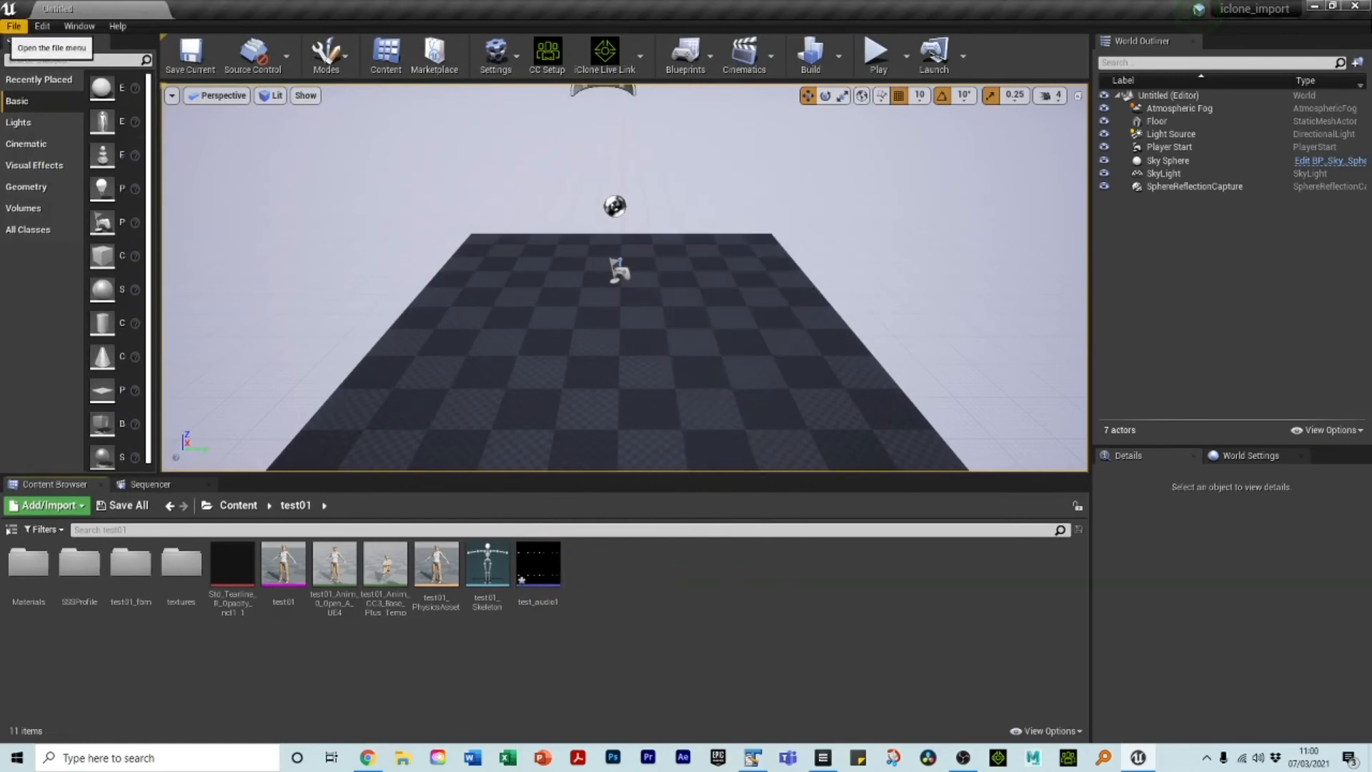
pyautogui.click(13, 26)
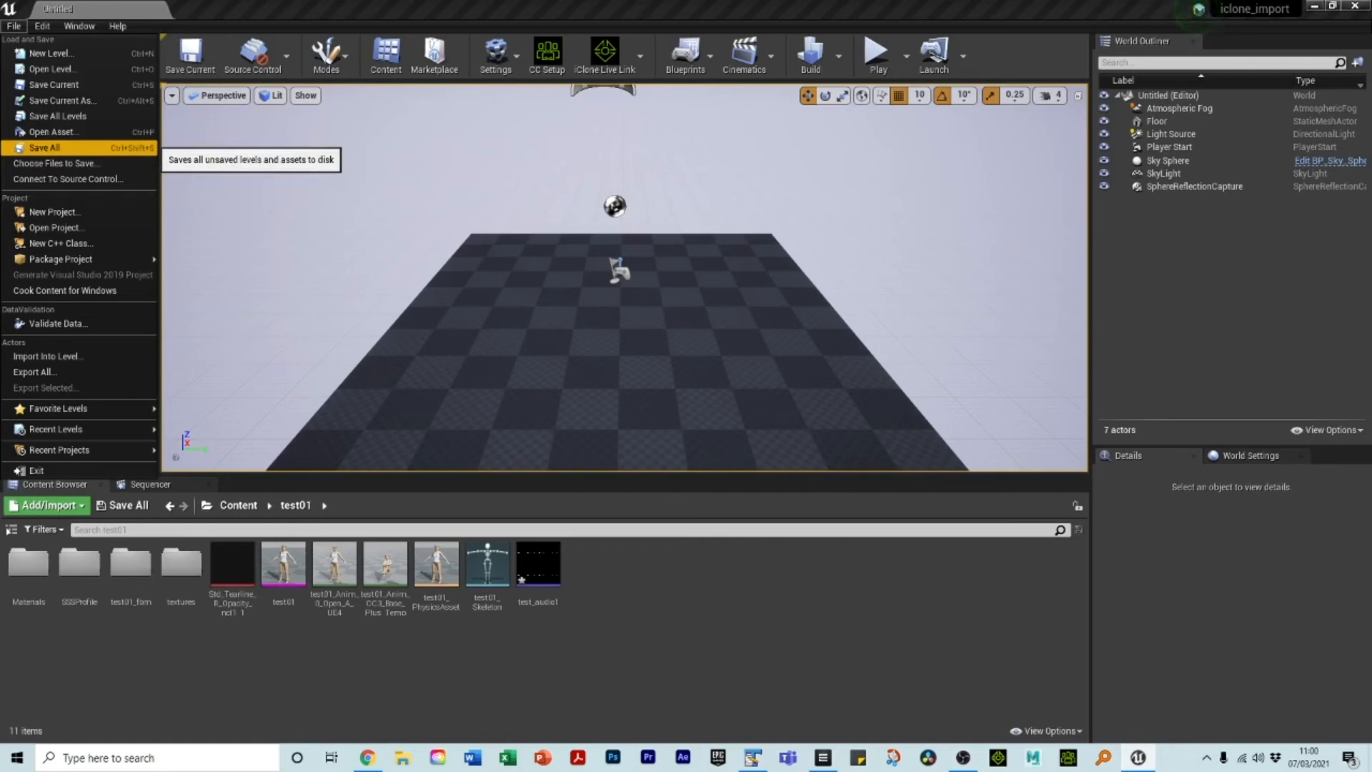
pyautogui.click(44, 147)
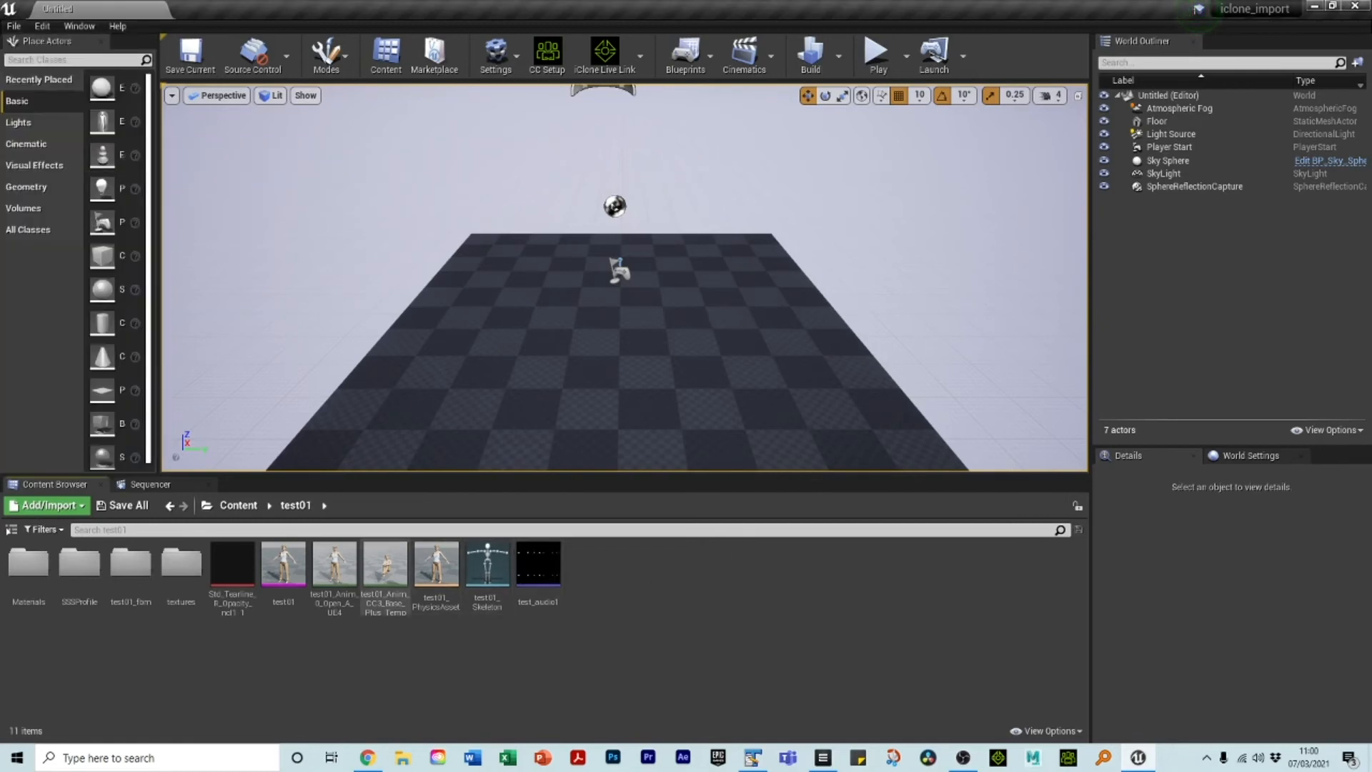
# Open the test01_Anim_CC3_Base_Plus_TempMotion animation and add a Play Sound notify near the start of its notify track
pyautogui.doubleClick(385, 564)
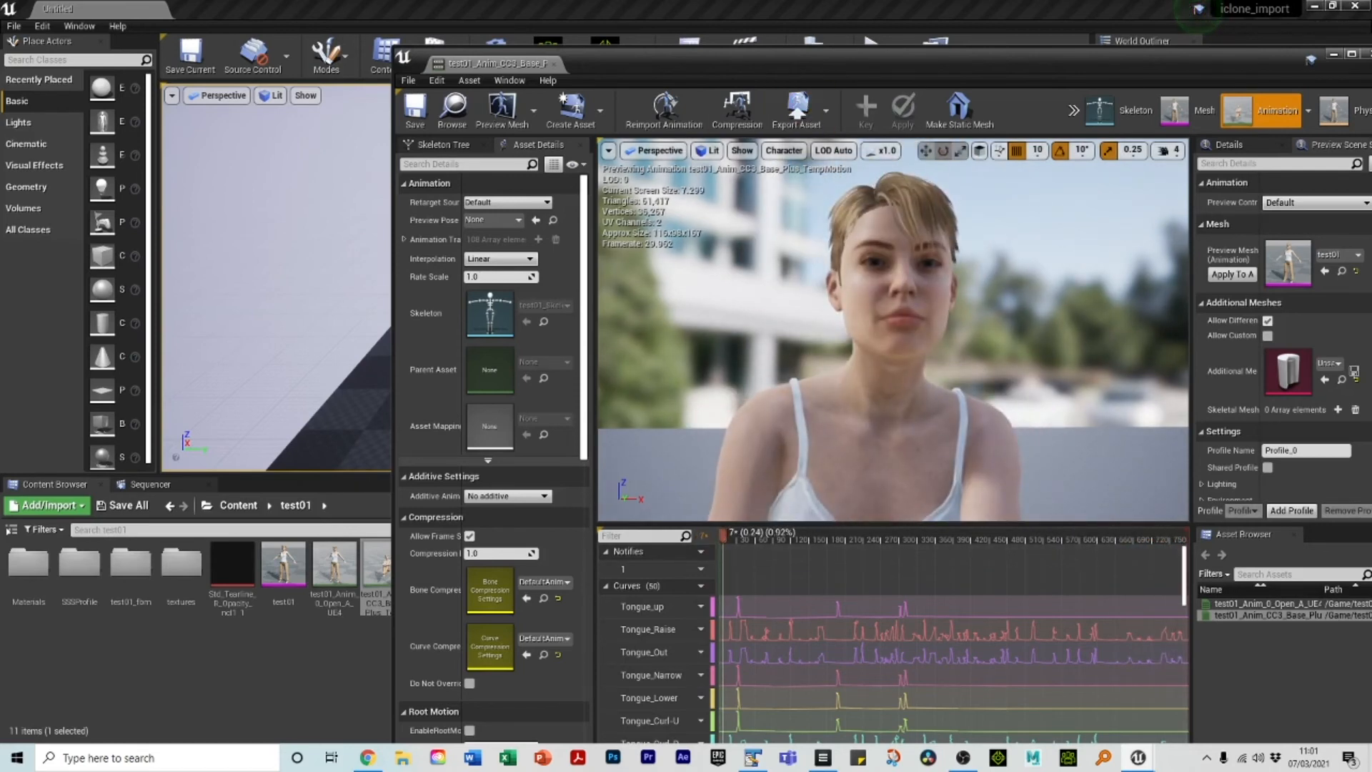
pyautogui.moveTo(865, 60); pyautogui.dragTo(712, 36)
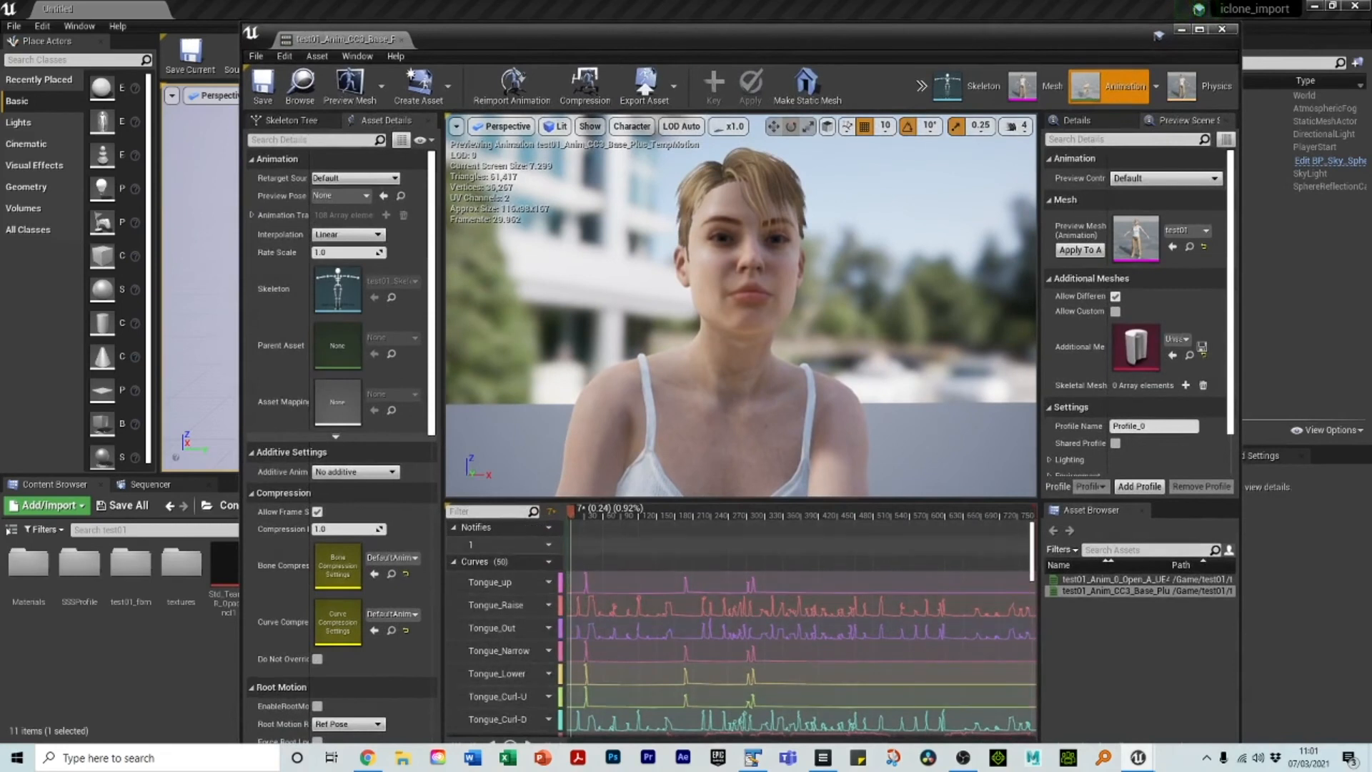
pyautogui.moveTo(571, 511); pyautogui.dragTo(568, 511)
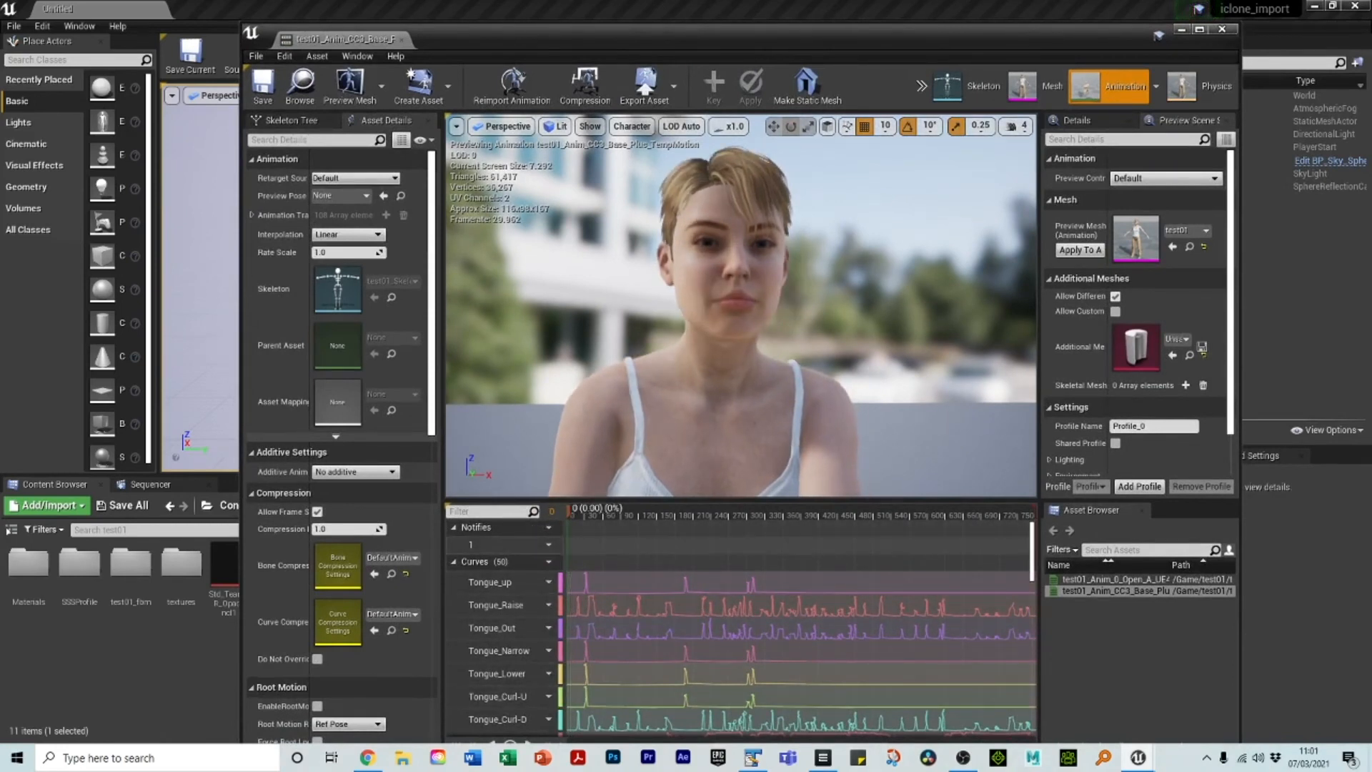
pyautogui.rightClick(572, 545)
pyautogui.moveTo(611, 565)
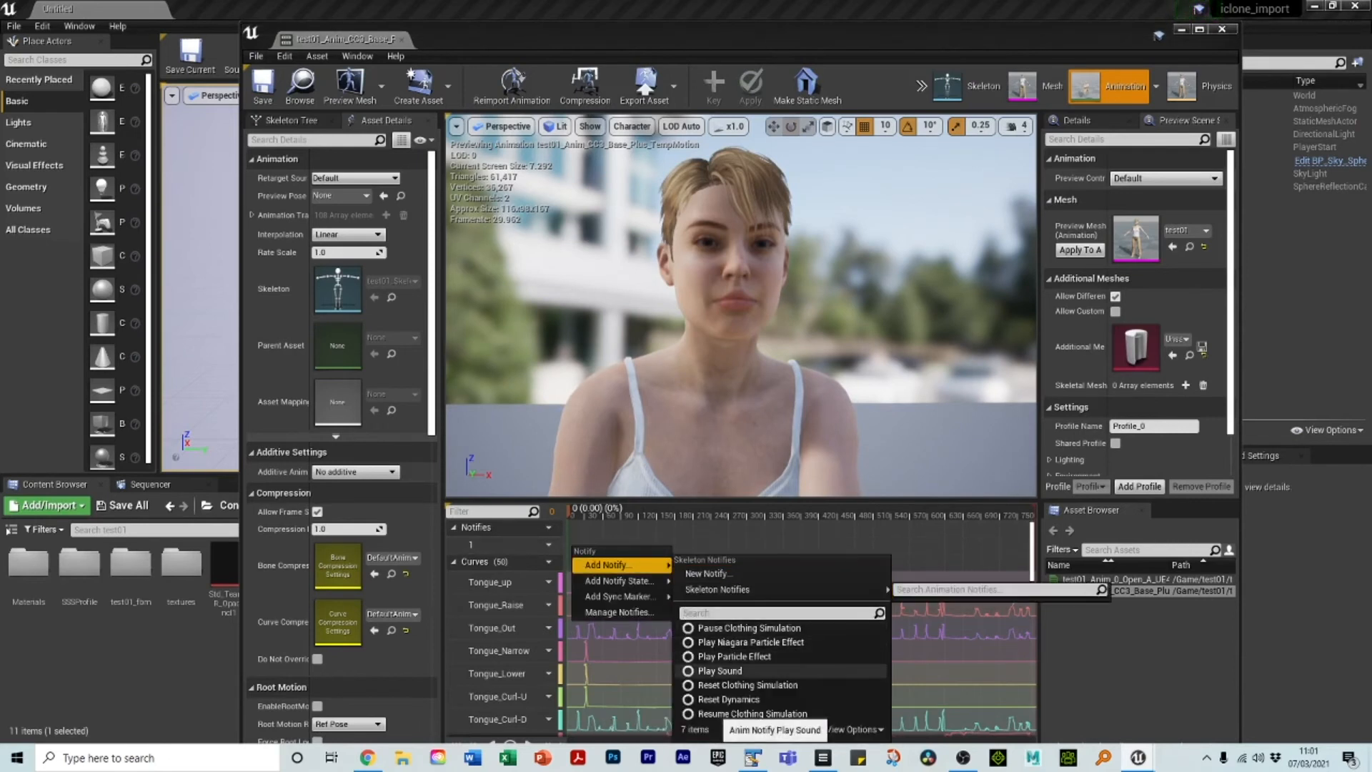
pyautogui.click(719, 670)
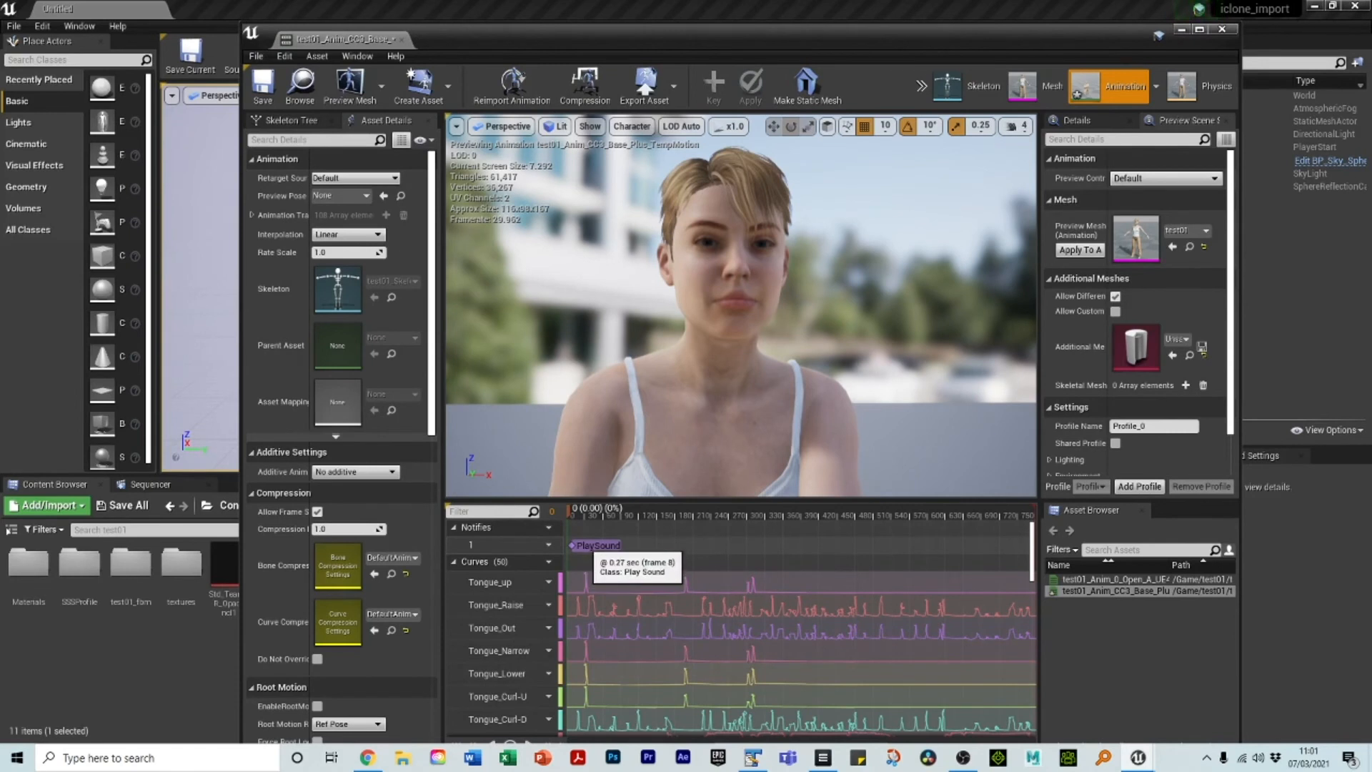
# Assign the test_audio1 sound wave to the Play Sound notify
pyautogui.click(597, 545)
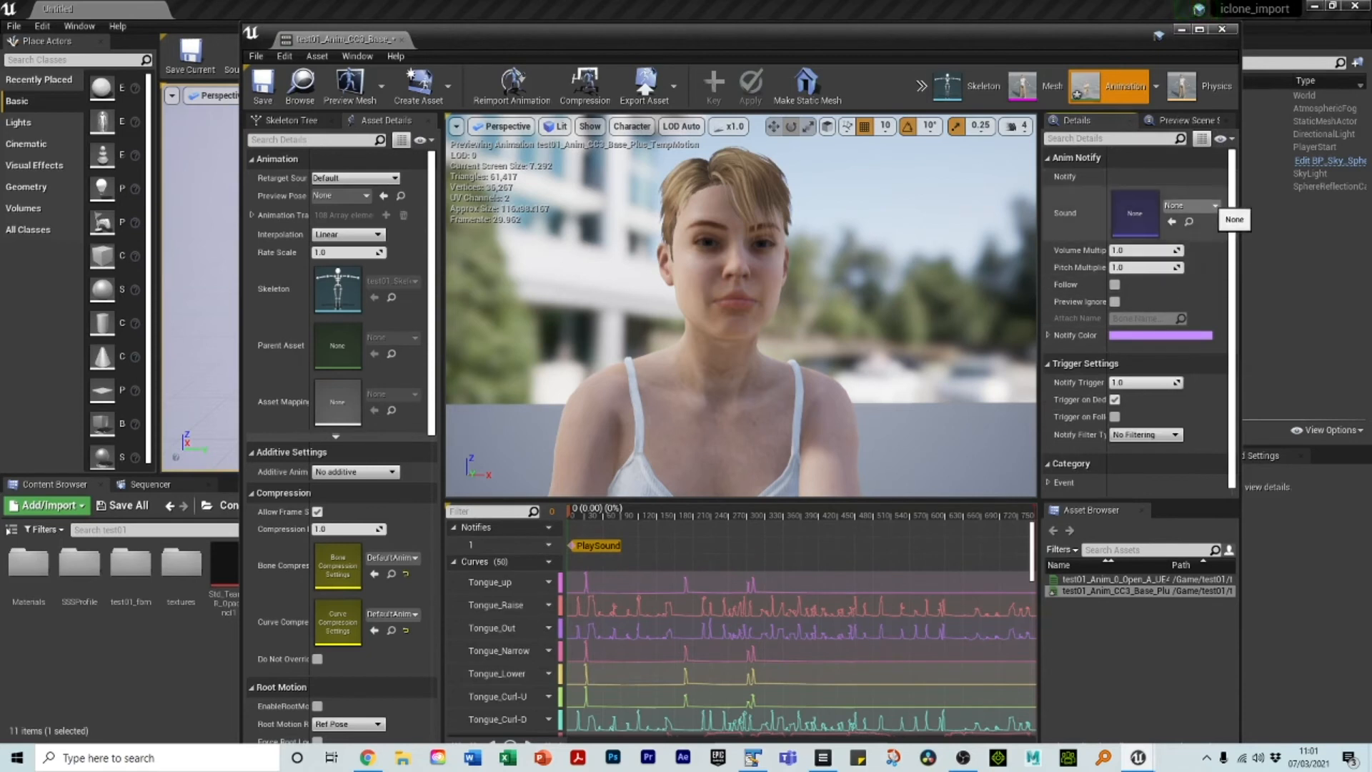
pyautogui.click(1213, 205)
pyautogui.scroll(-4, 1229, 411)
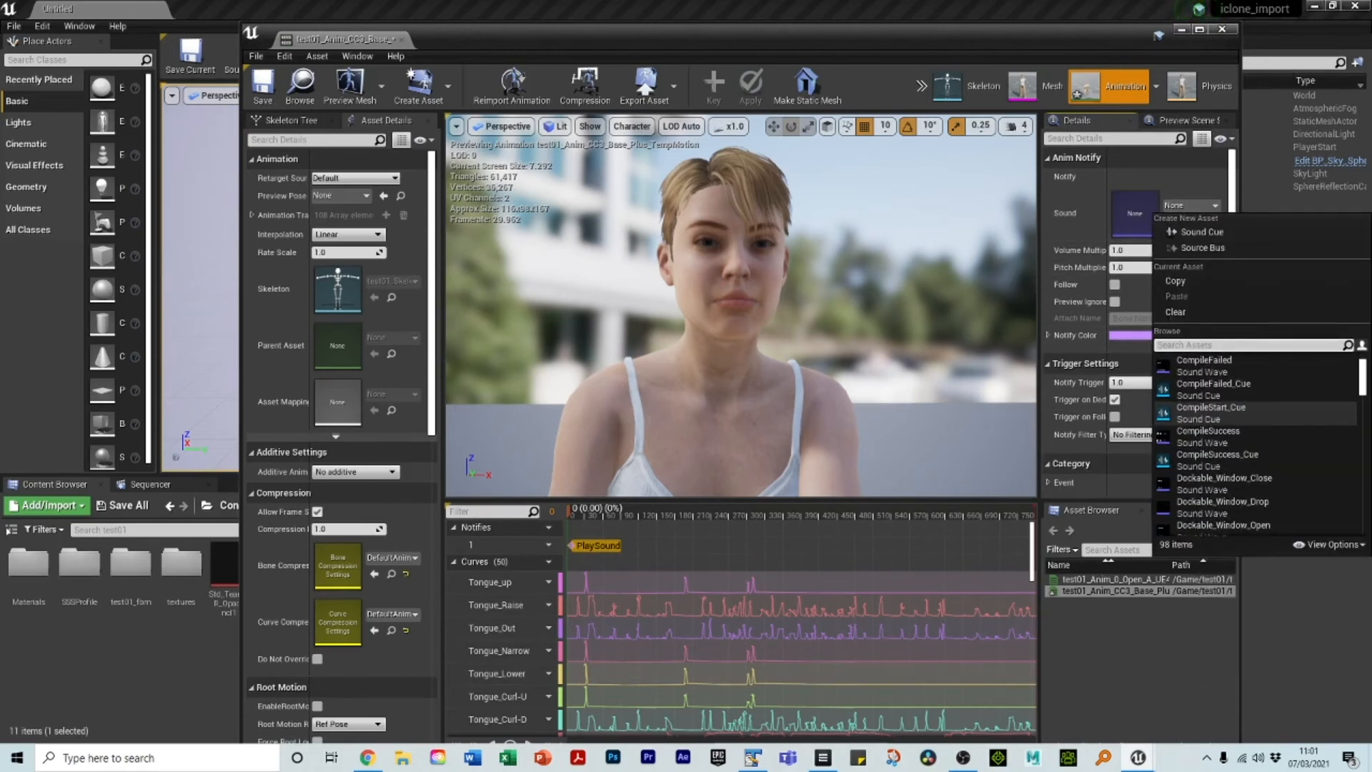
pyautogui.scroll(-6, 1258, 411)
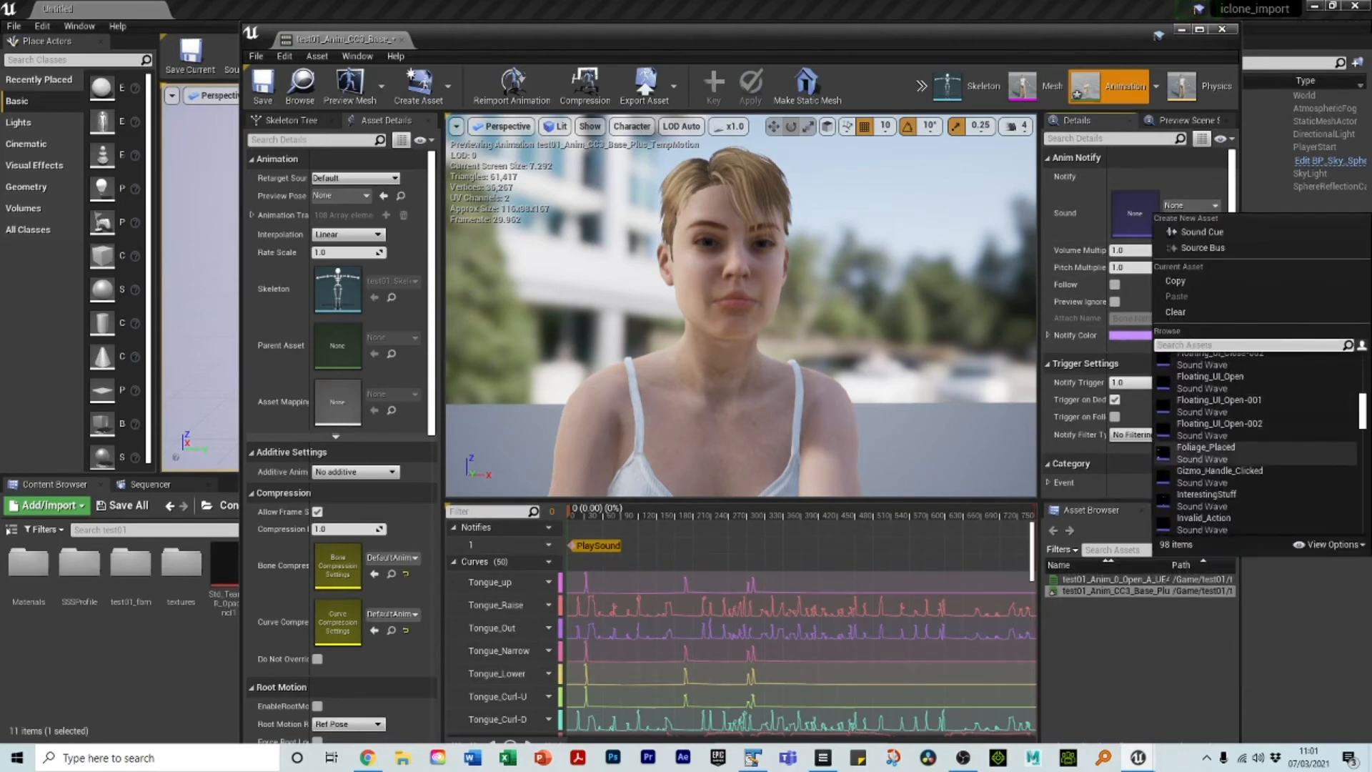
pyautogui.scroll(-10, 1258, 429)
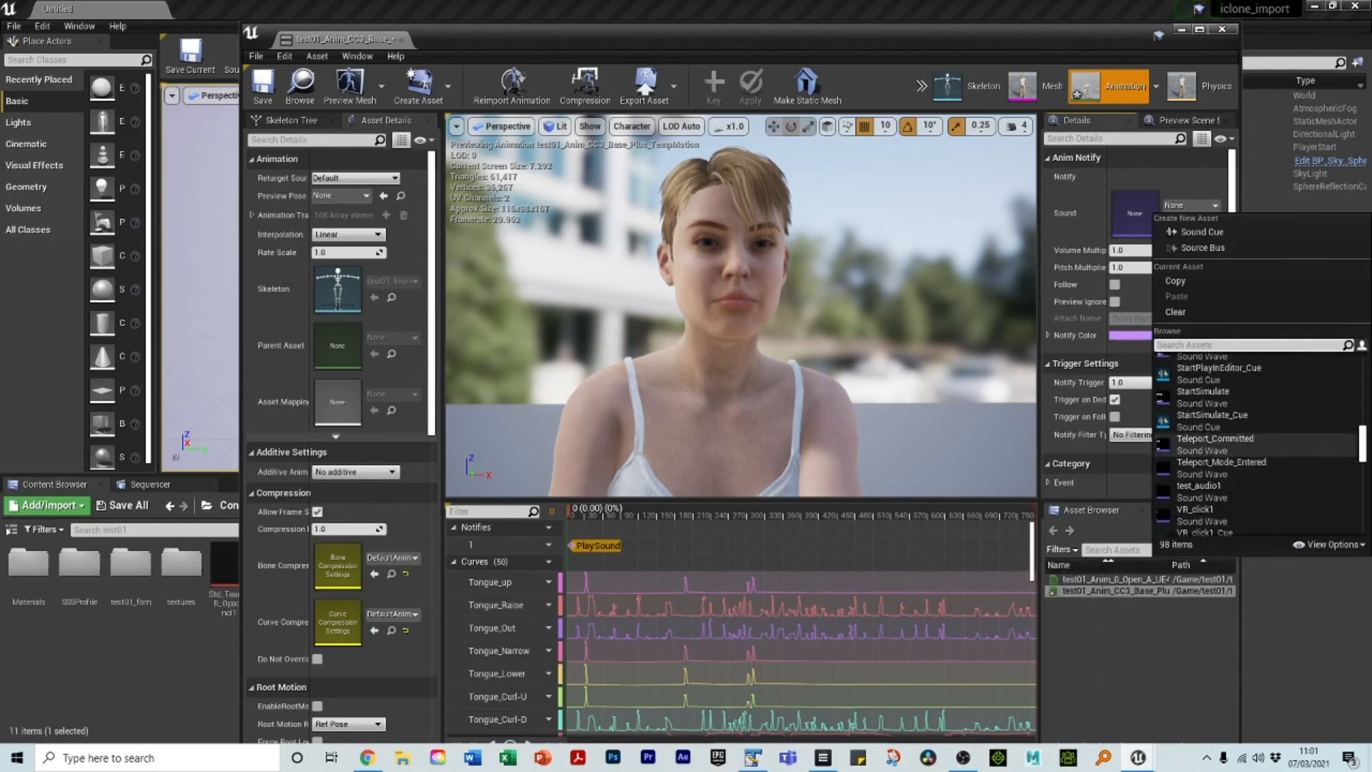
pyautogui.scroll(1, 1229, 439)
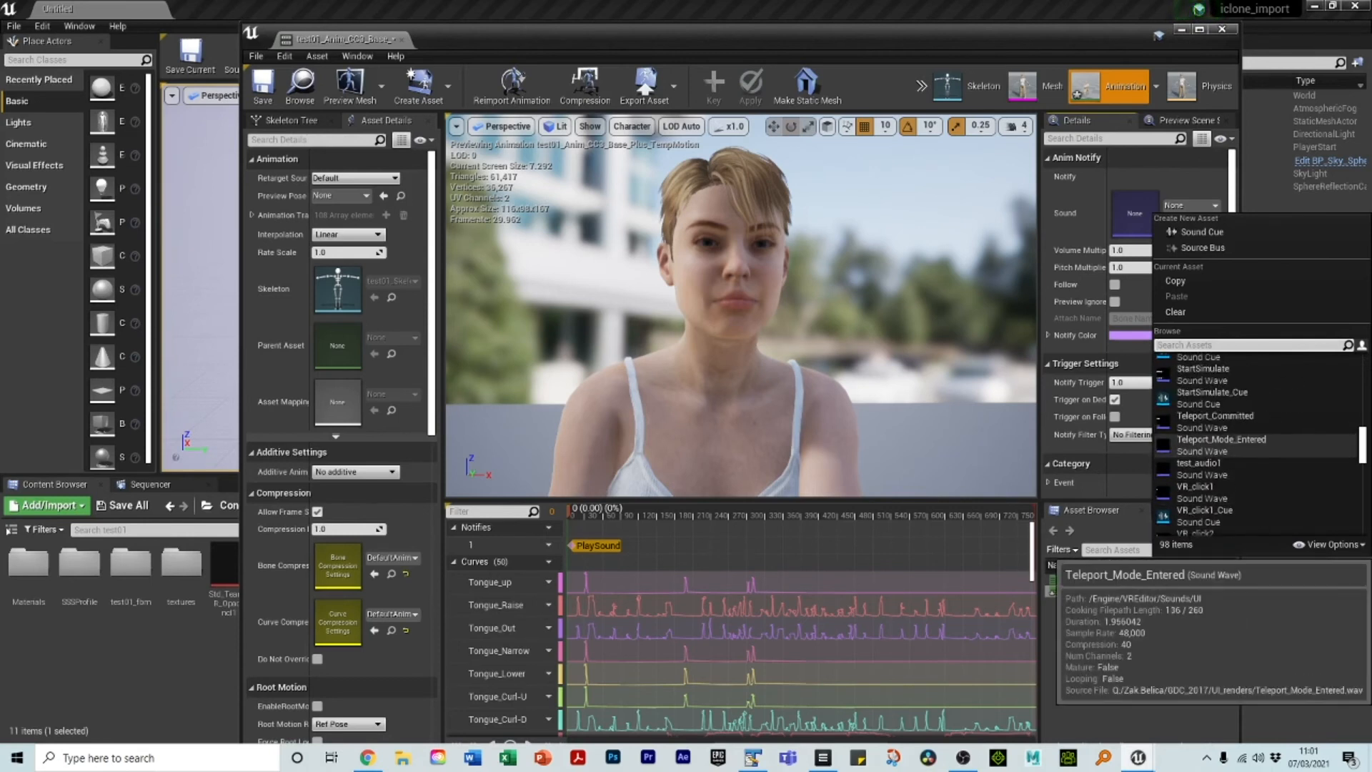
pyautogui.click(1201, 466)
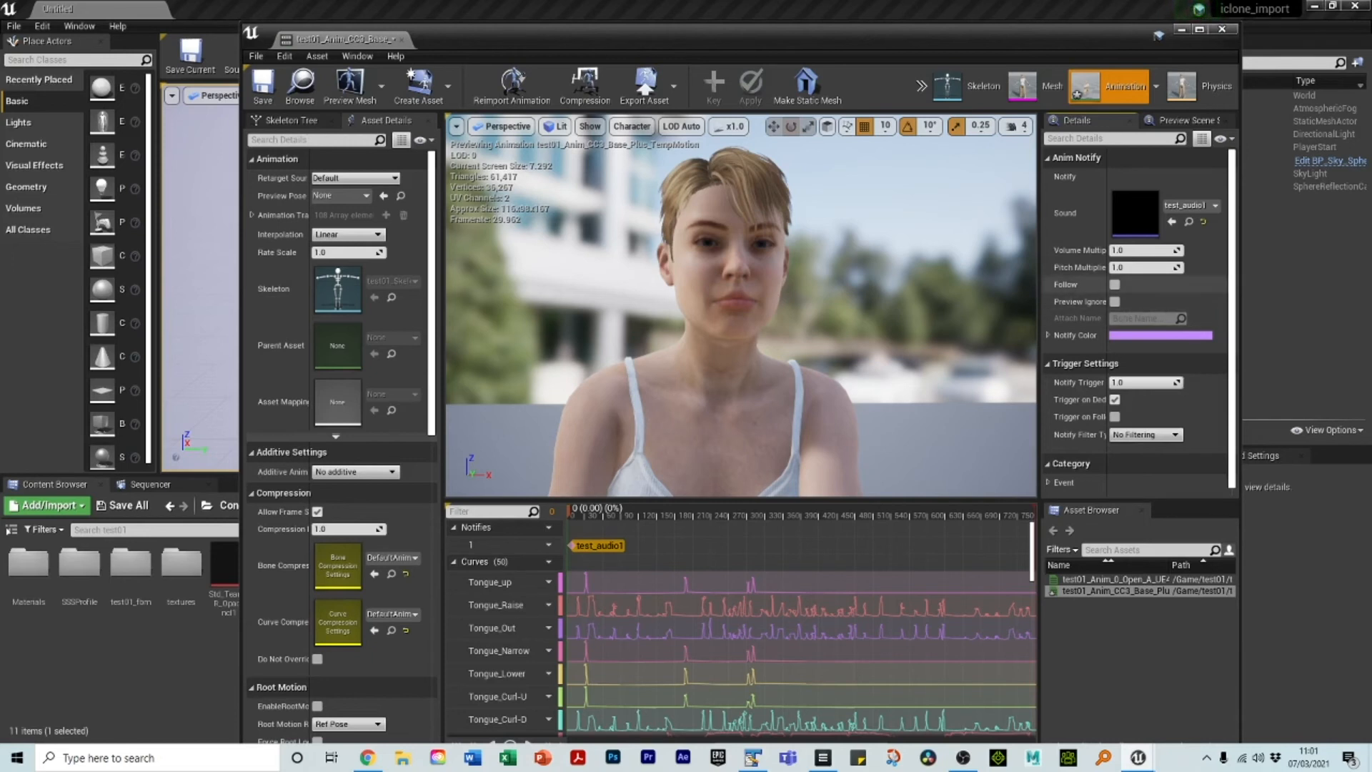
# Enable Follow on the sound notify, save the animation, and close its editor
pyautogui.click(1115, 284)
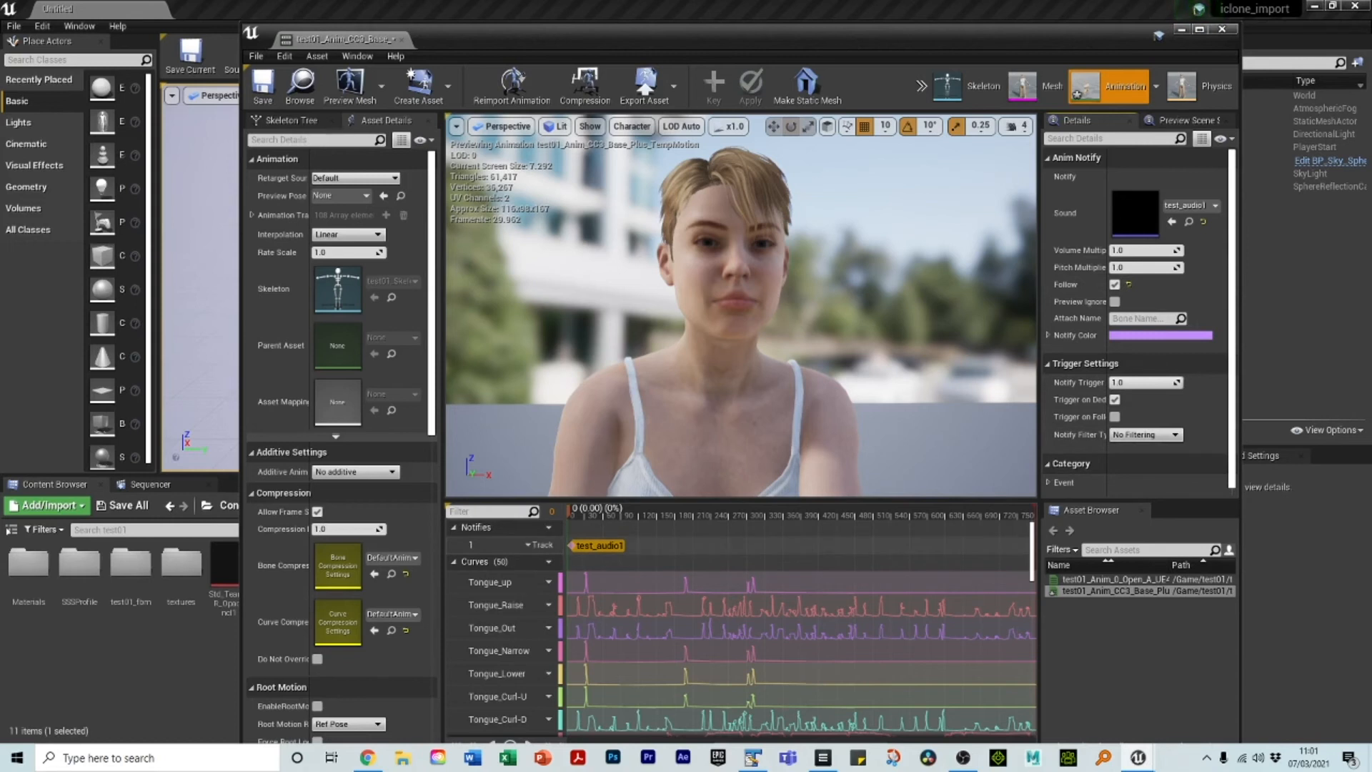
pyautogui.click(263, 83)
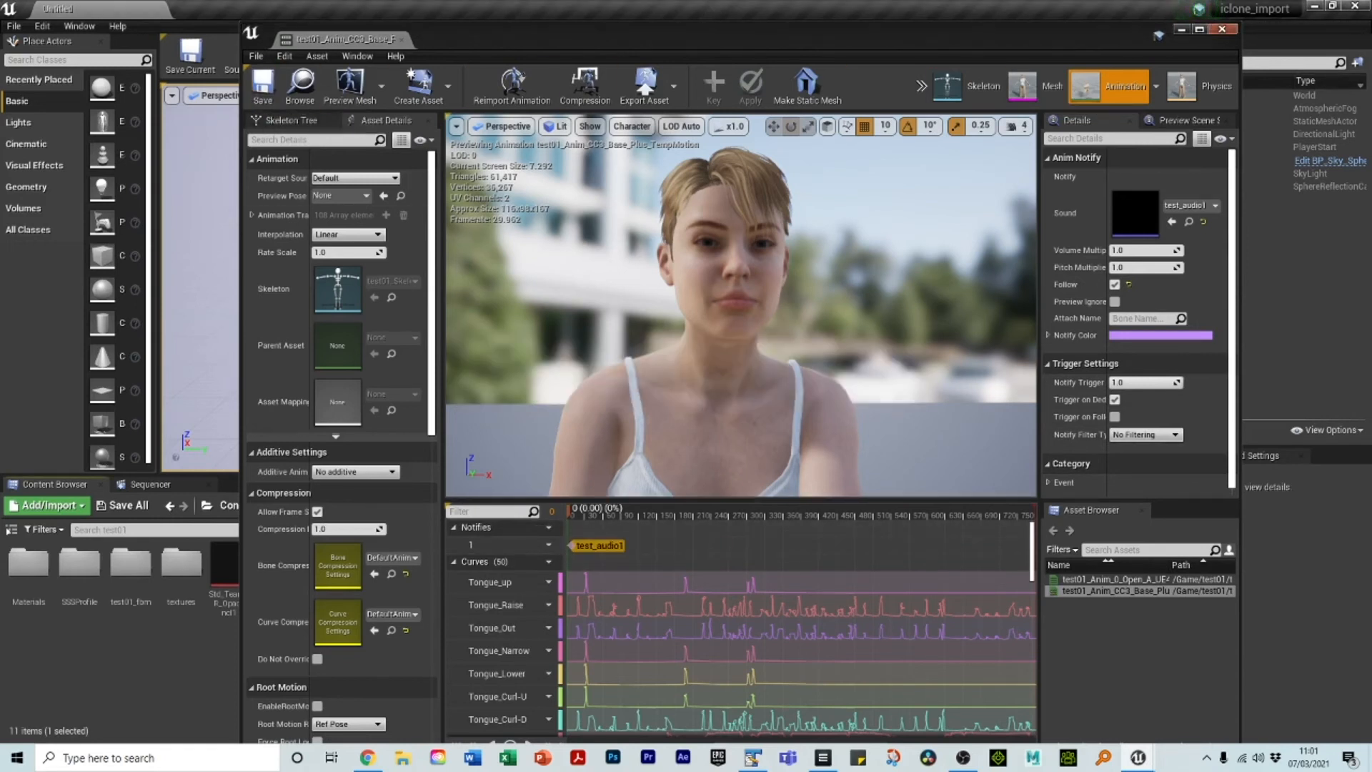
pyautogui.click(1222, 29)
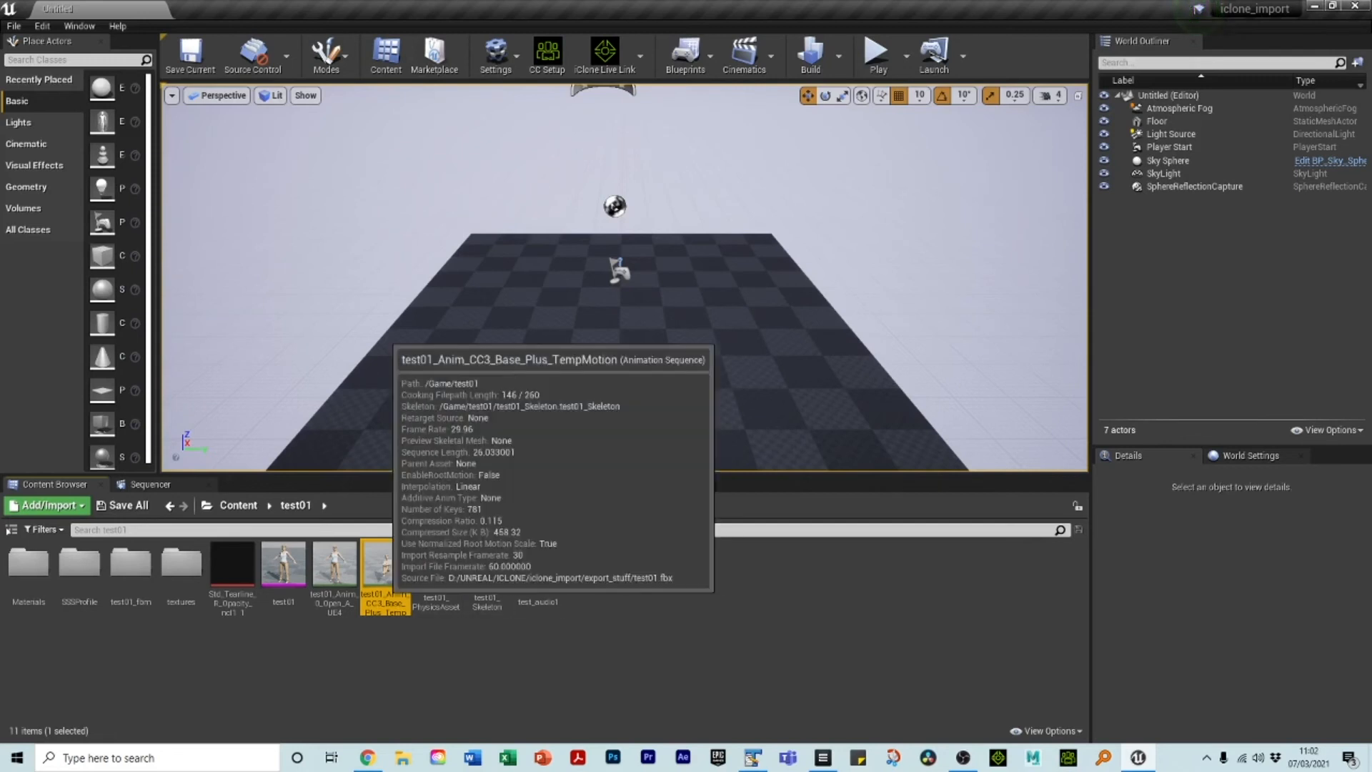
# Place the test01_Anim_CC3_Base_Plus_TempMotion animation in the level at Player Start and rotate it about 100° around the Z axis
pyautogui.moveTo(385, 565); pyautogui.dragTo(615, 278)
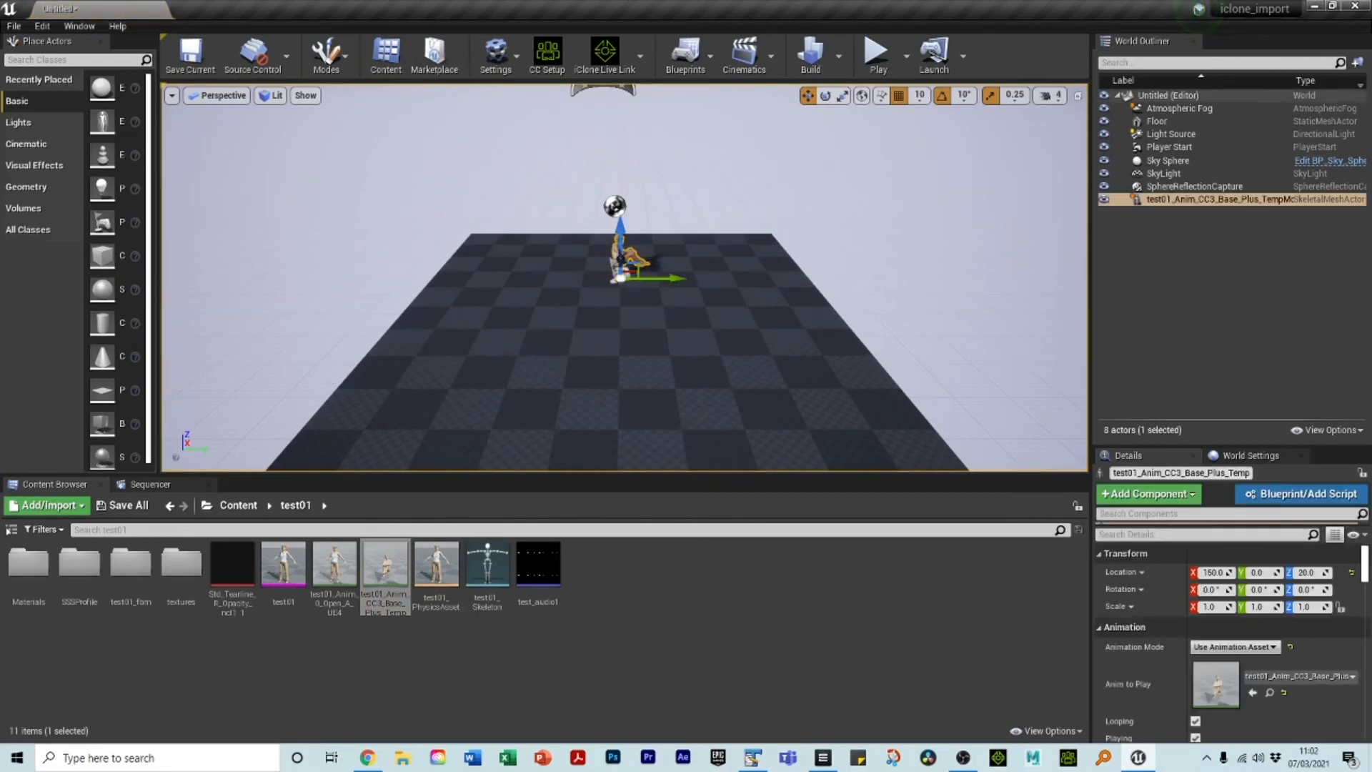
pyautogui.press('r')
pyautogui.press('e')
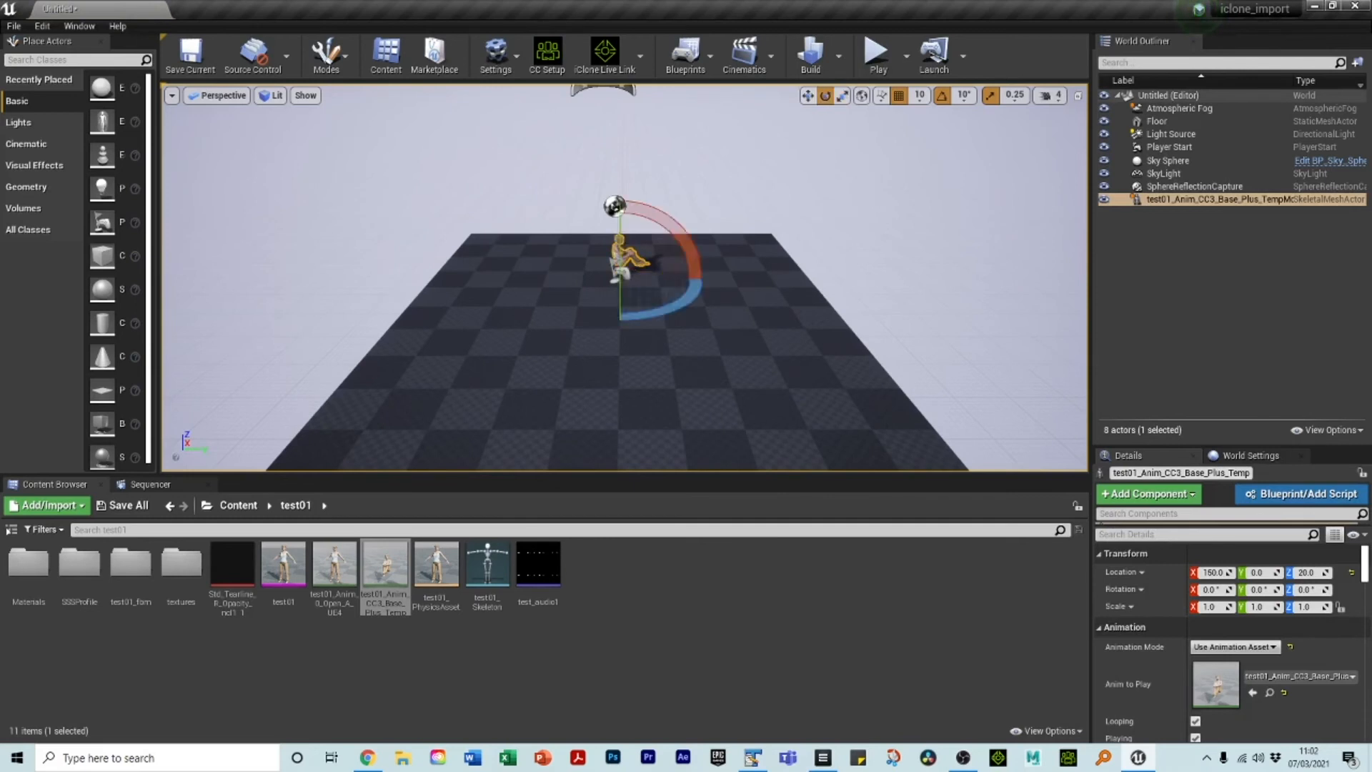
pyautogui.moveTo(676, 307); pyautogui.dragTo(586, 315)
pyautogui.press('f')
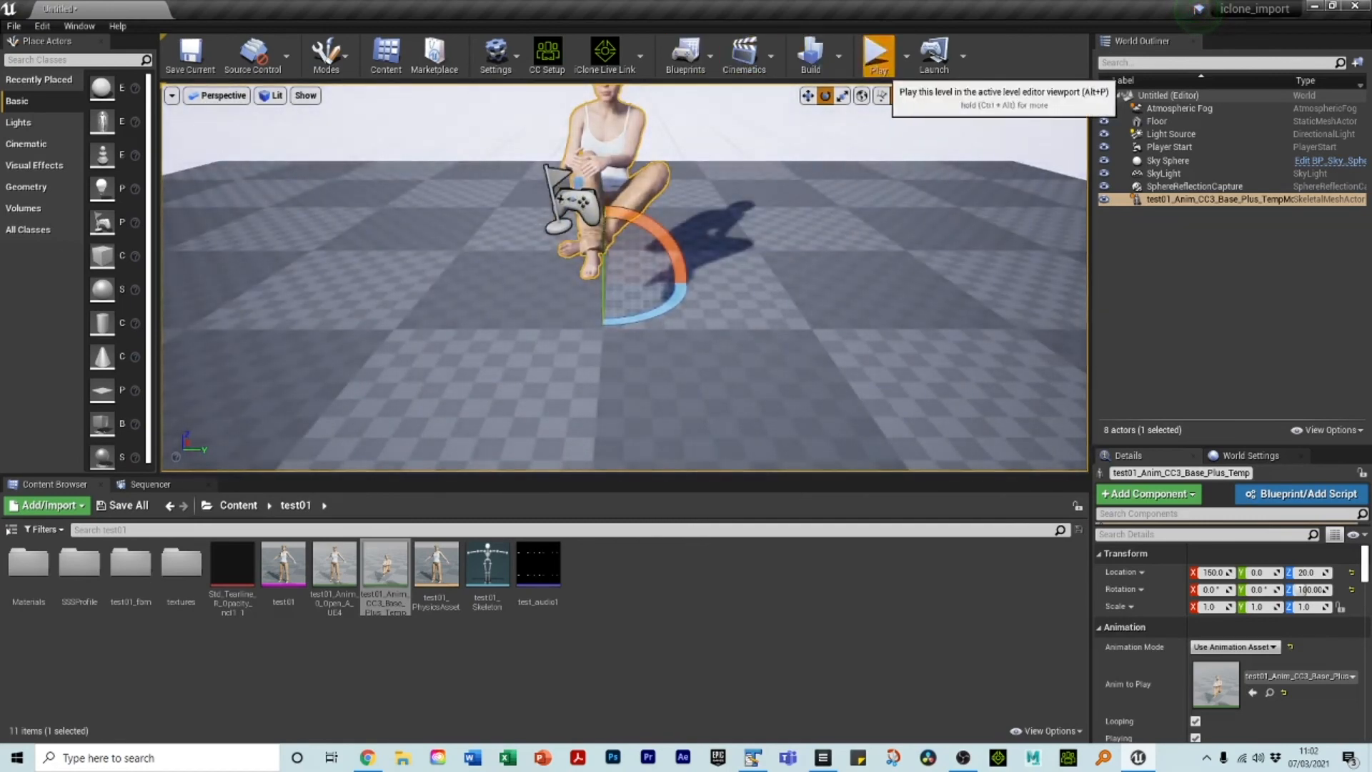
# Play the level to check the avatar's facial animation against the audio, and stop the playback
pyautogui.click(876, 54)
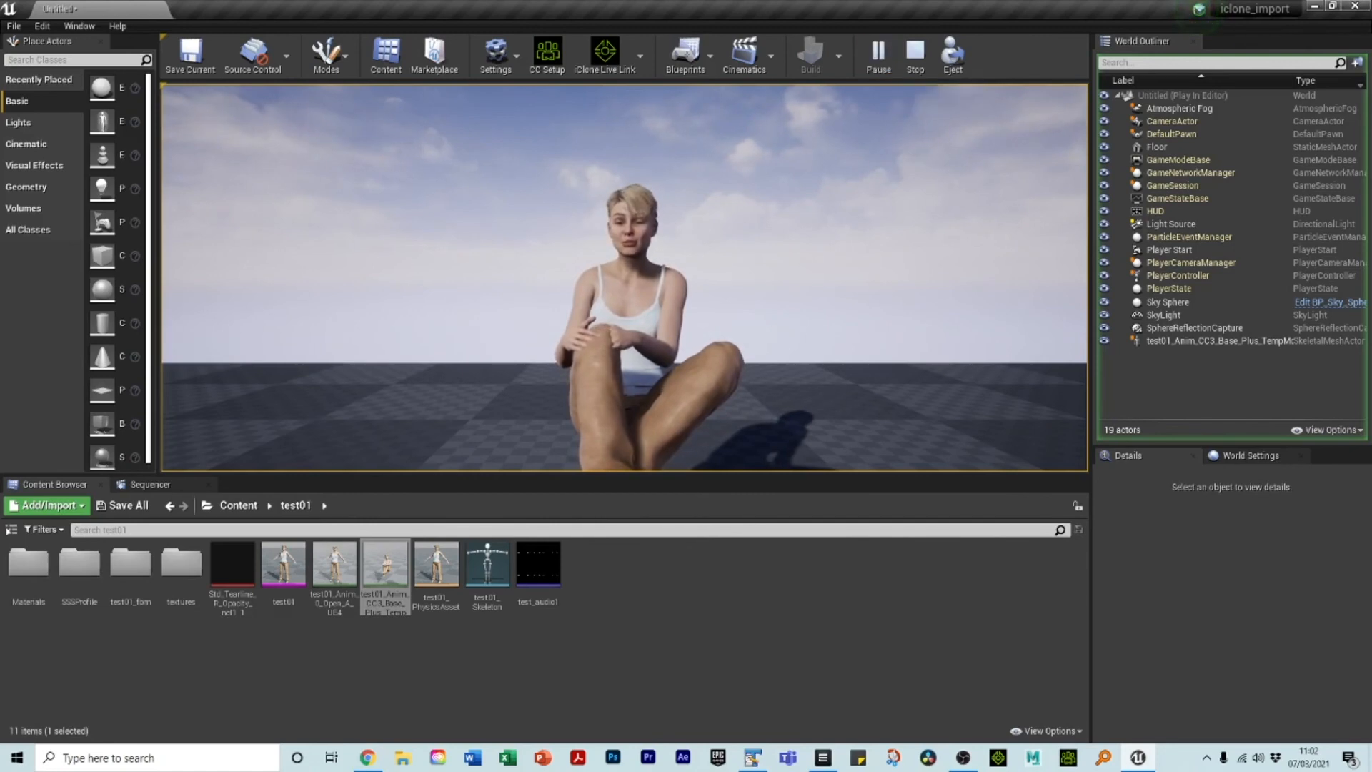
pyautogui.click(914, 53)
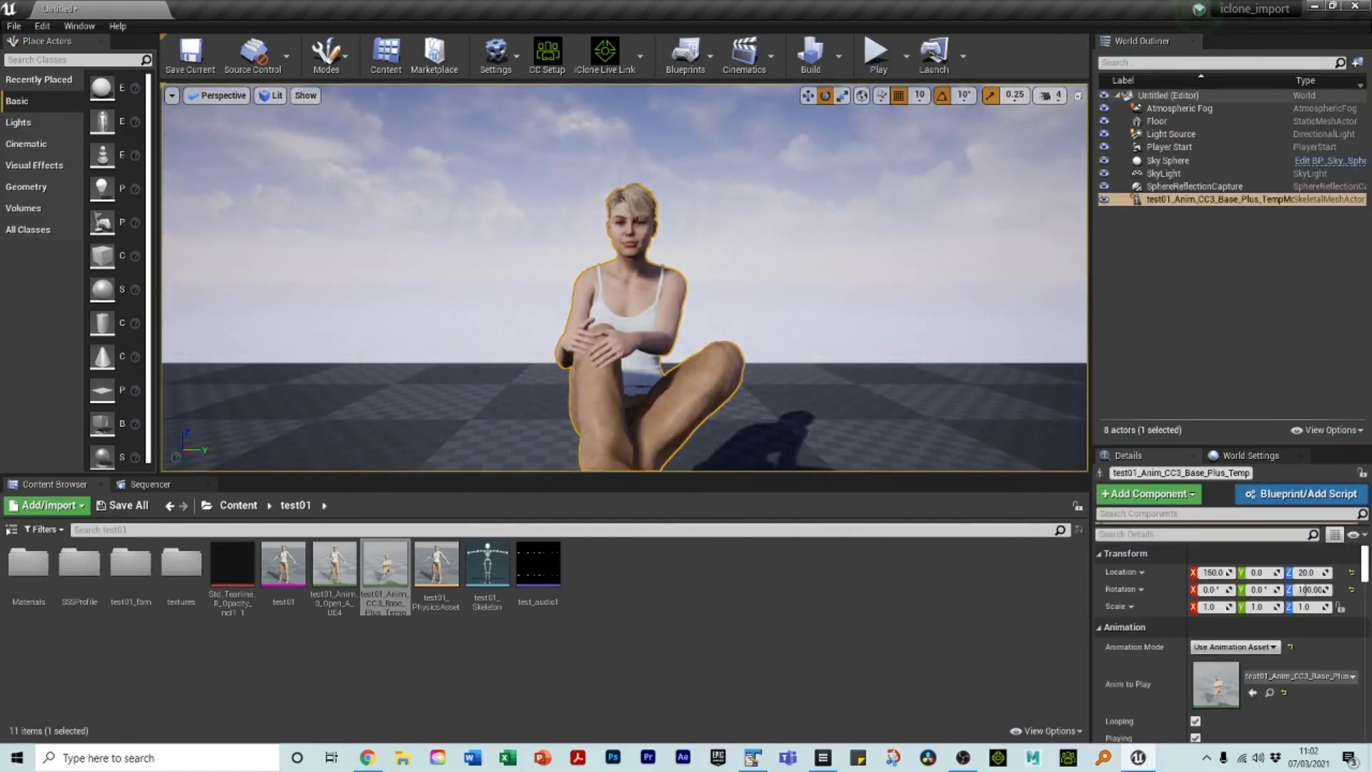
pyautogui.moveTo(624, 474); pyautogui.dragTo(624, 546)
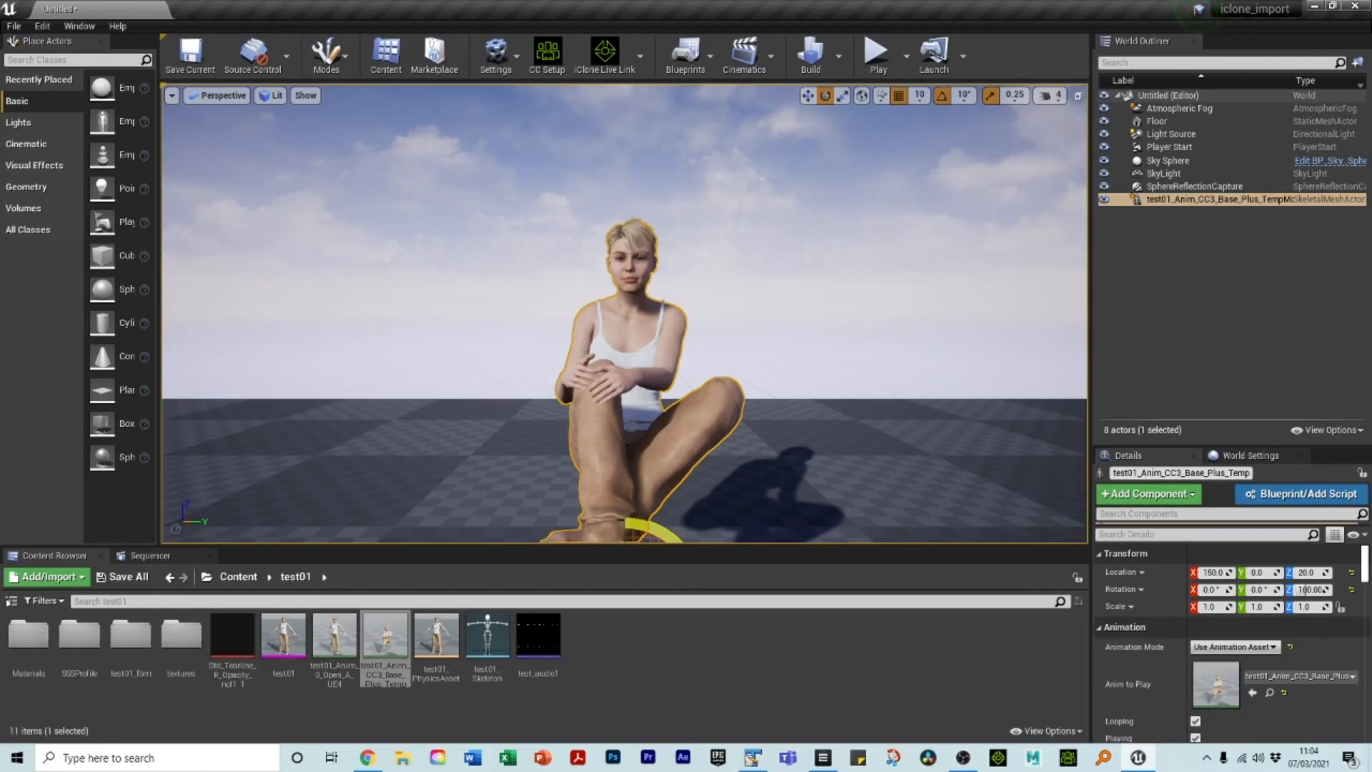
pyautogui.click(963, 758)
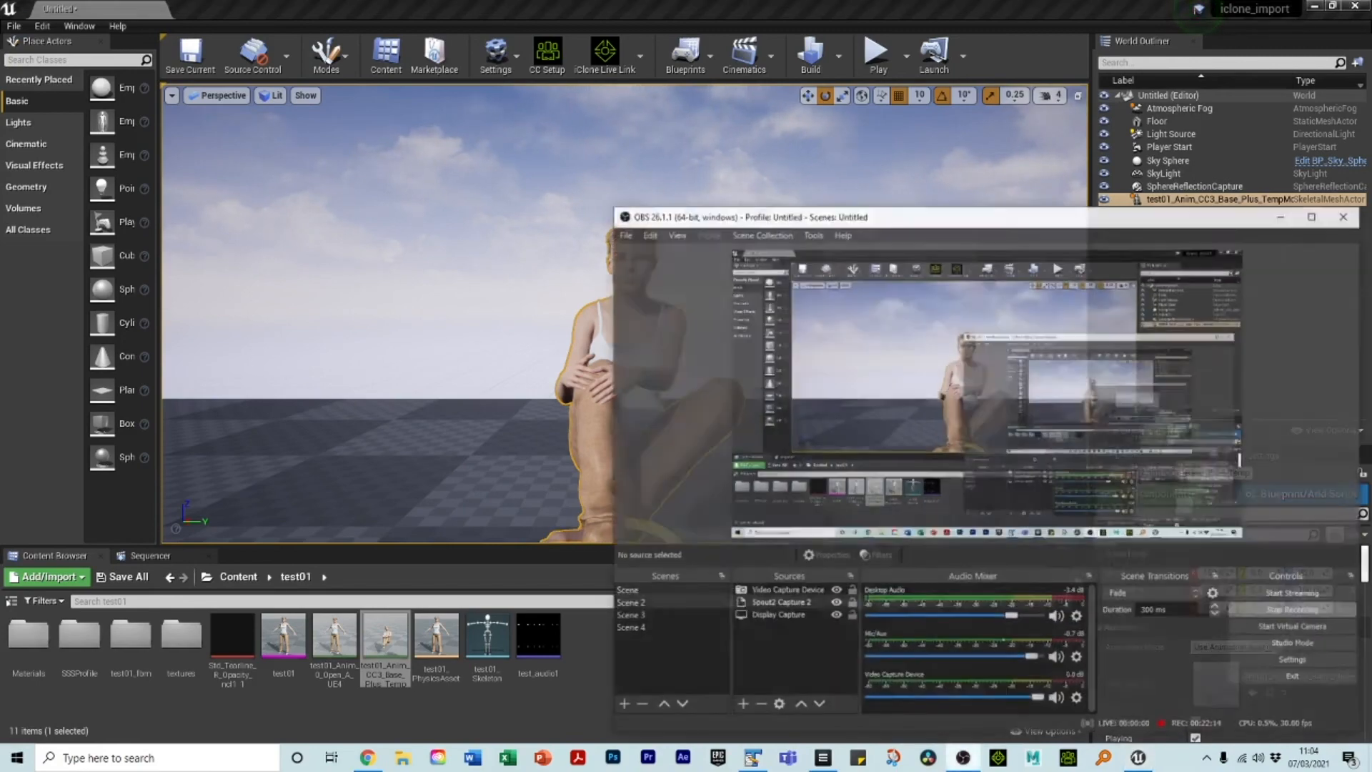